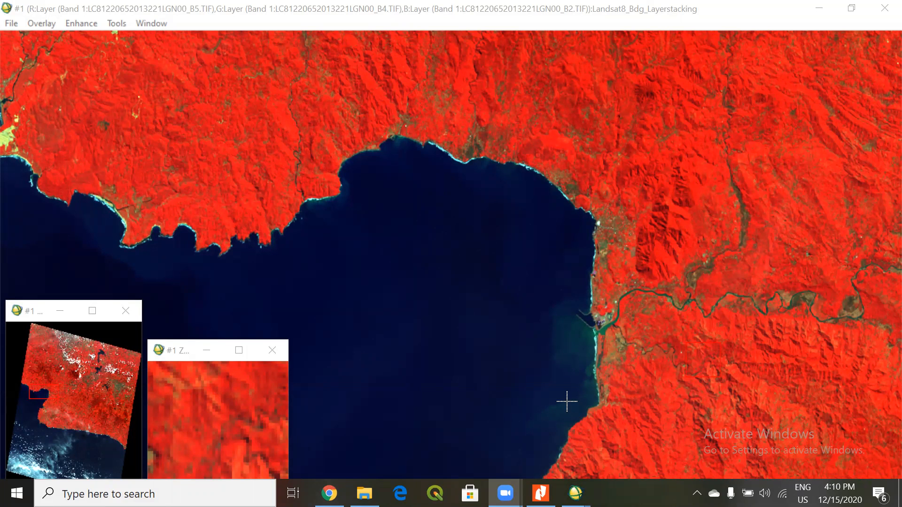
Switch to the Modul 6 PDF in Nitro Pro and review the Supervised Classification section.
left_click(540, 493)
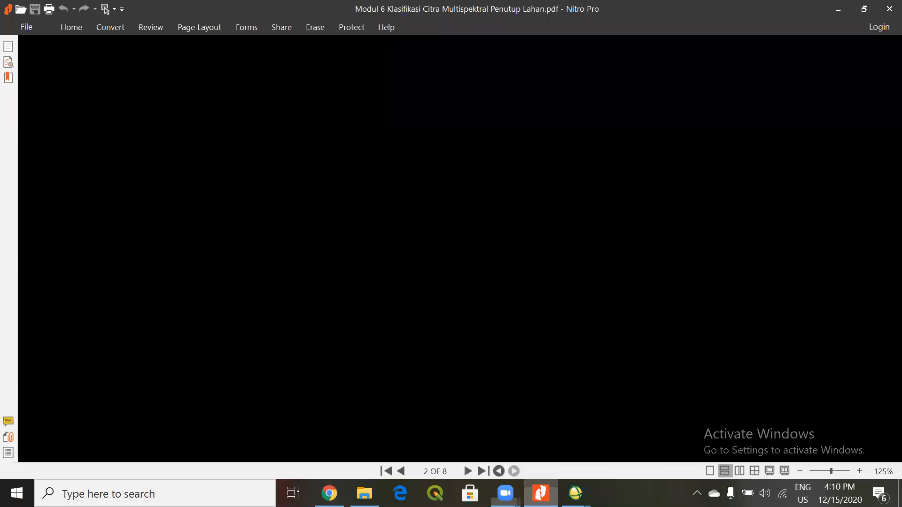
scroll(495, 263, "up", 1)
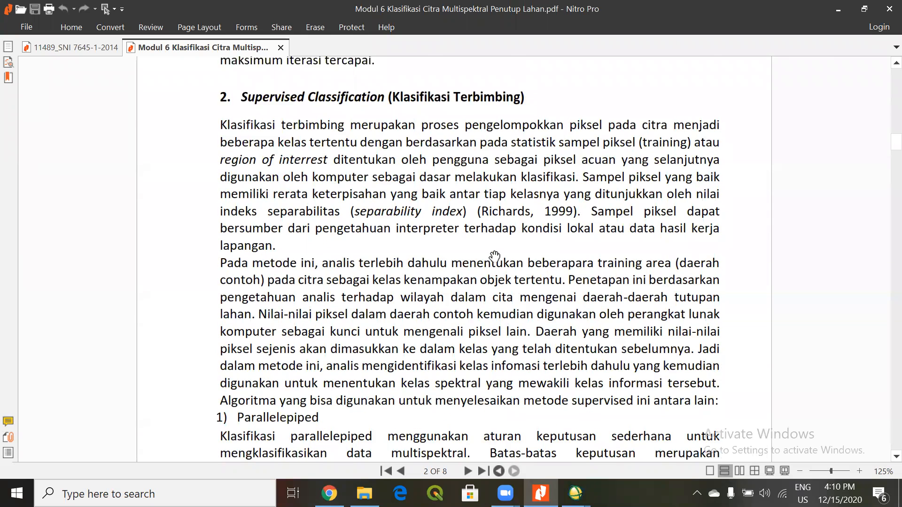
scroll(495, 257, "up", 1)
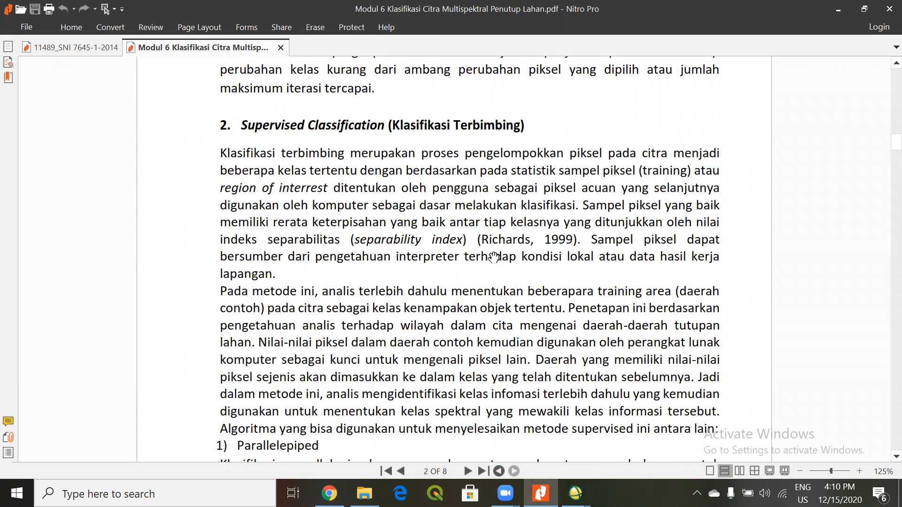
scroll(493, 257, "down", 1)
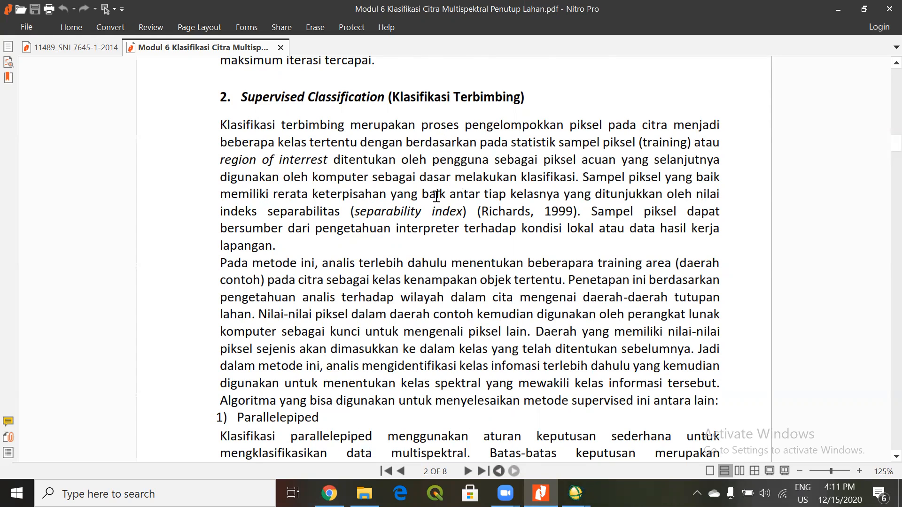
scroll(436, 196, "down", 1)
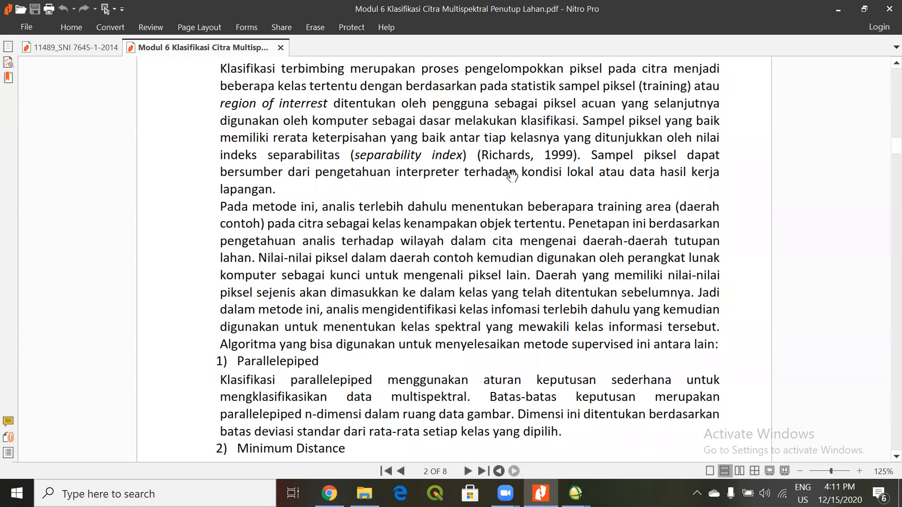
left_click(840, 14)
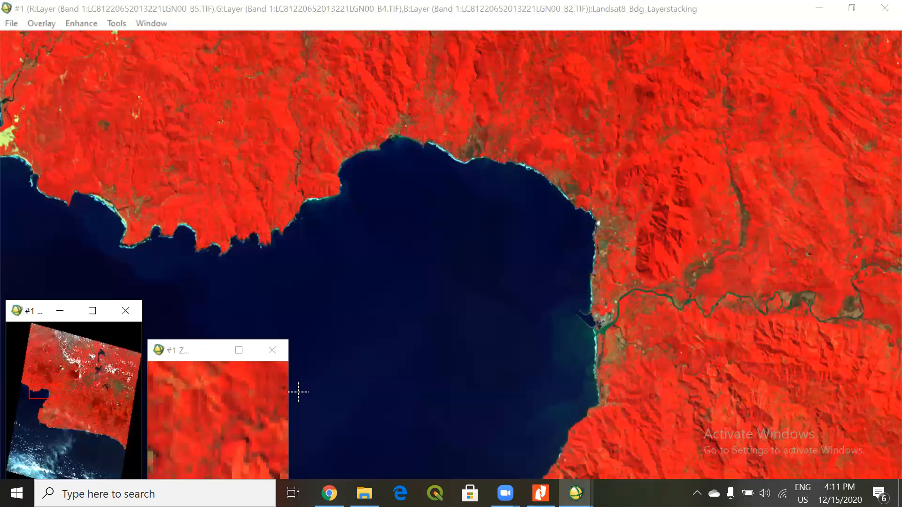
Minimize the Landsat image window and review the supervised classification methods offered in ENVI Classic.
left_click(819, 9)
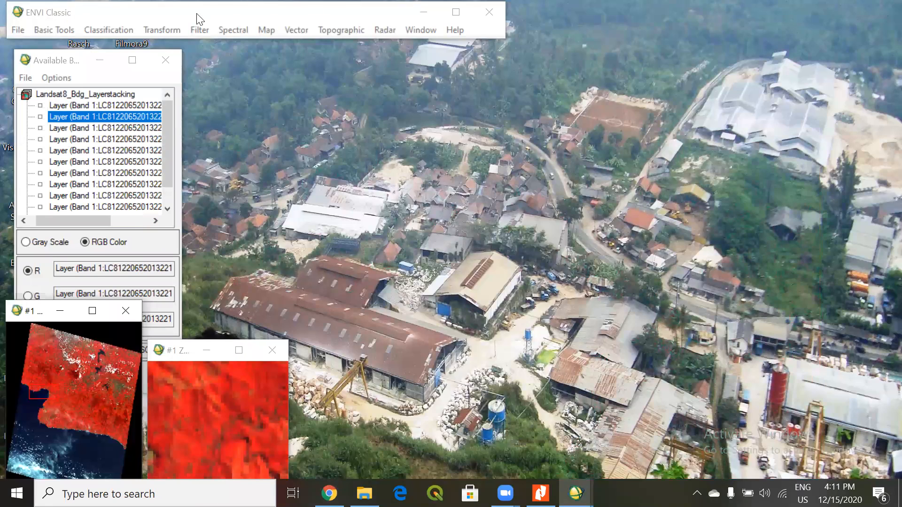
left_click(176, 189)
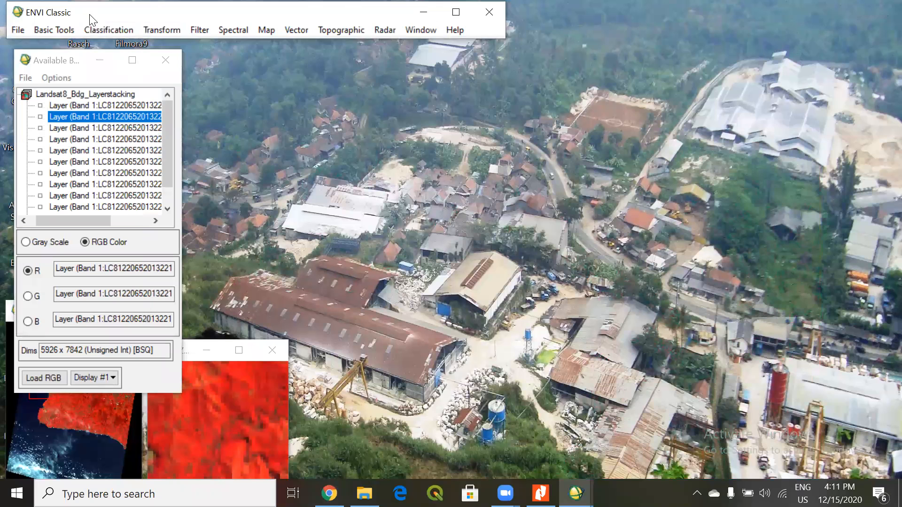
left_click_drag(90, 19, 97, 22)
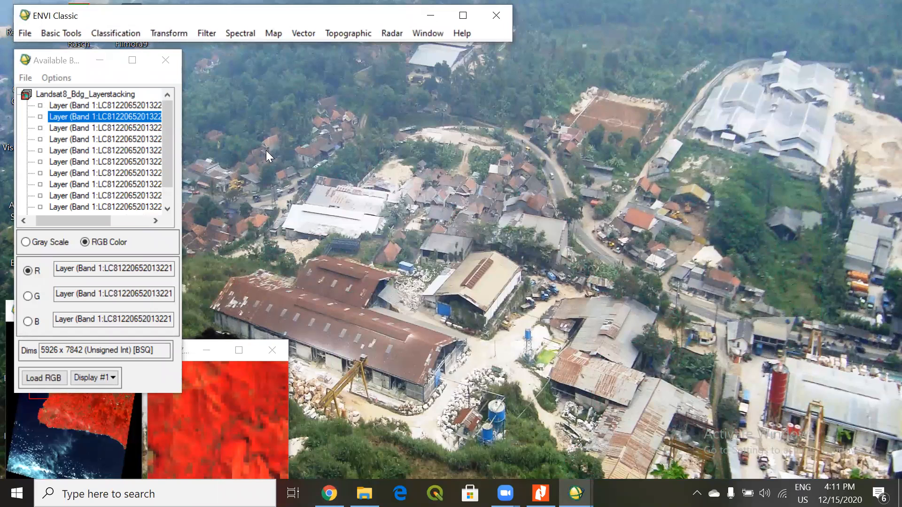
left_click(114, 29)
mouse_move(128, 49)
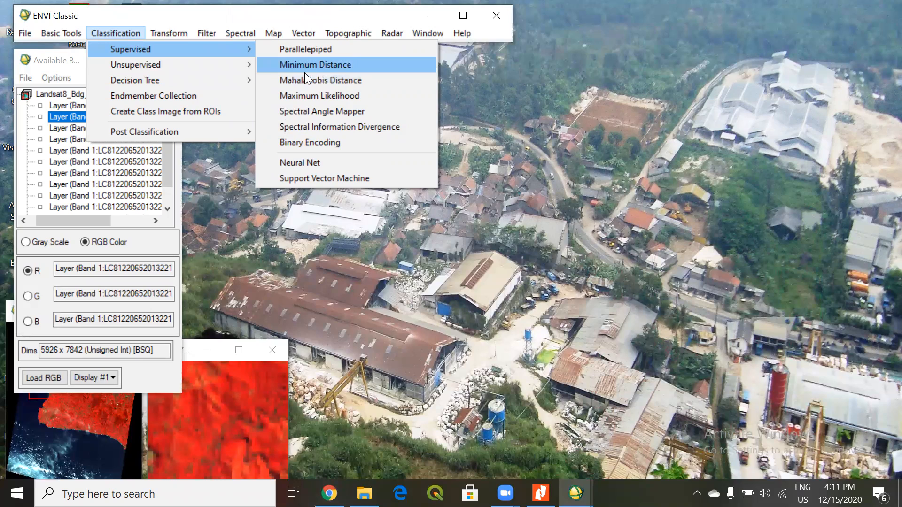
left_click(187, 12)
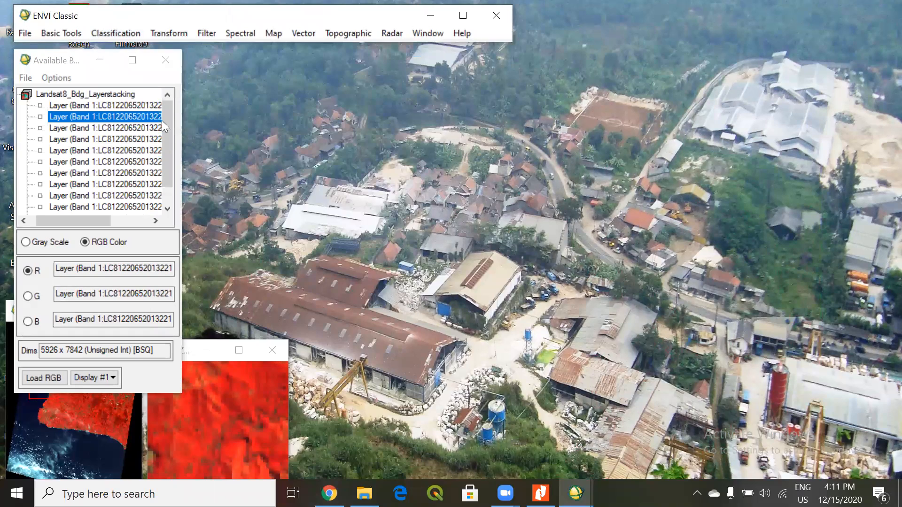
Start opening an image file from the band list and browse to the Klasifikasi Multispektral folder inside Praktikum.
left_click_drag(165, 119, 173, 187)
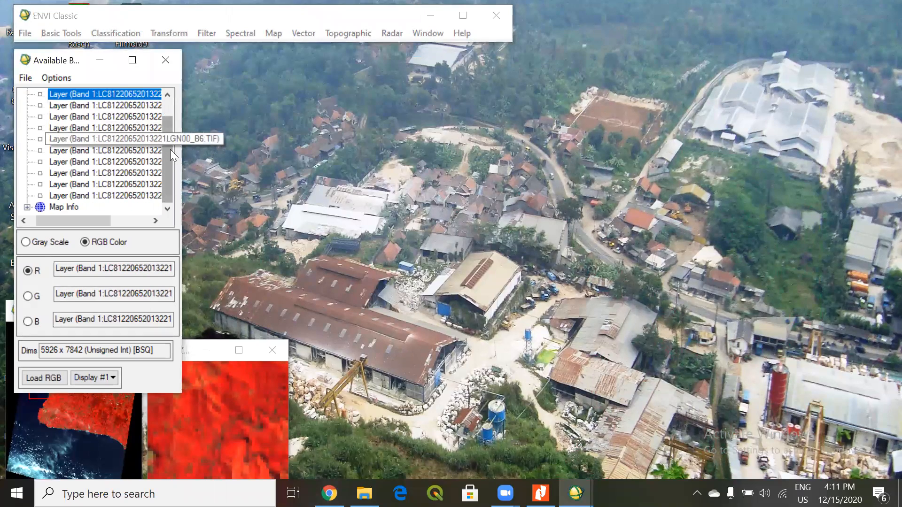
scroll(159, 102, "up", 1)
left_click(25, 78)
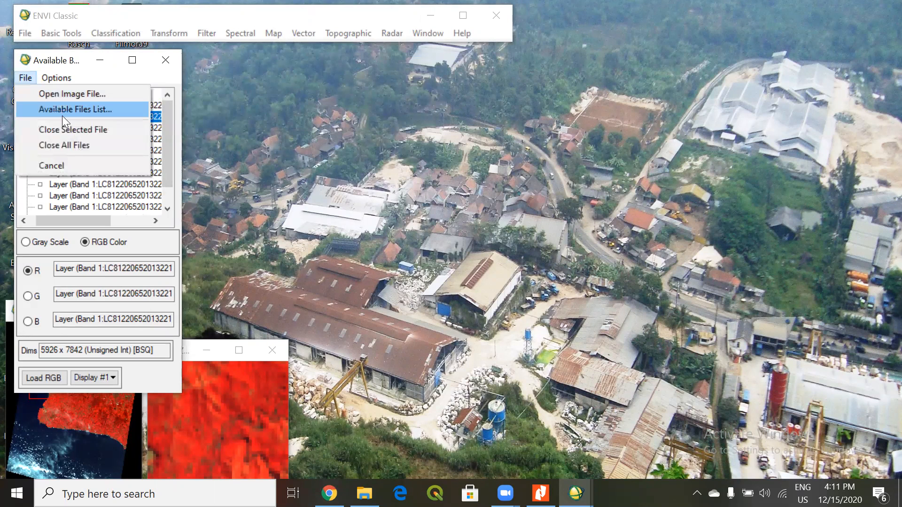
left_click(47, 78)
left_click(27, 78)
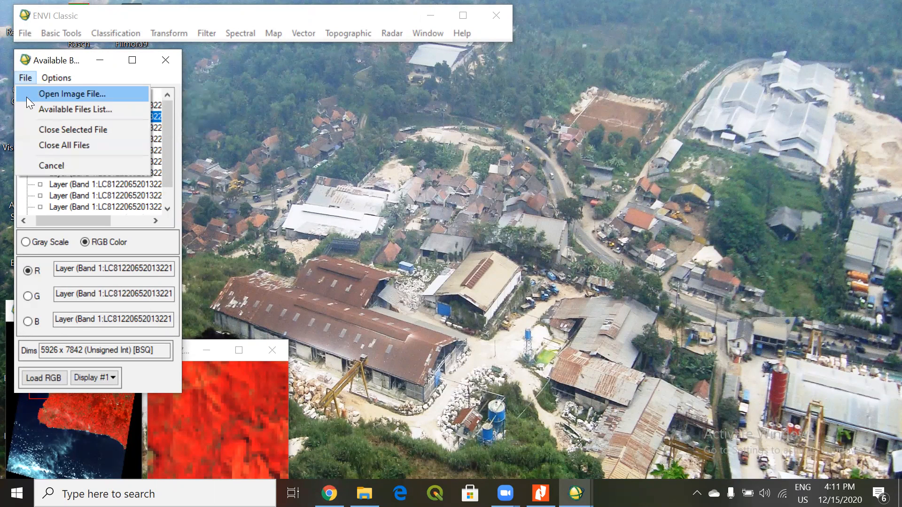
left_click(27, 96)
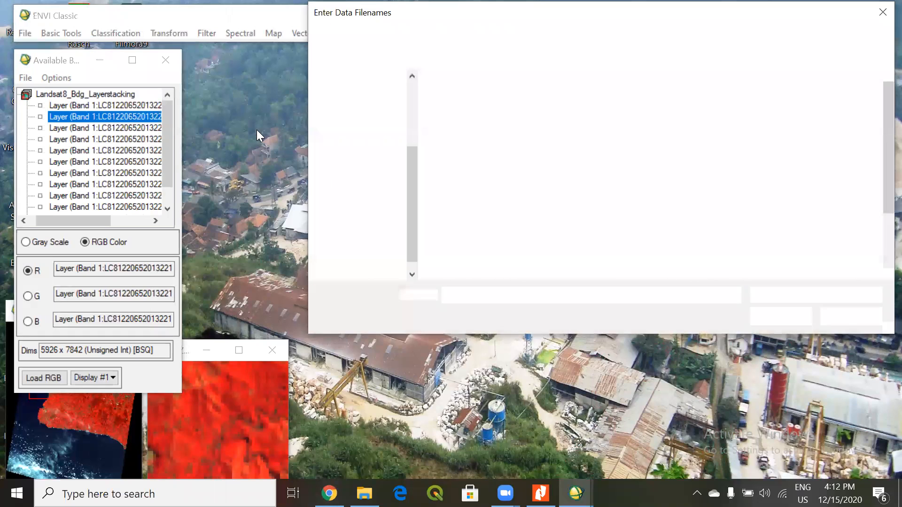
left_click(537, 35)
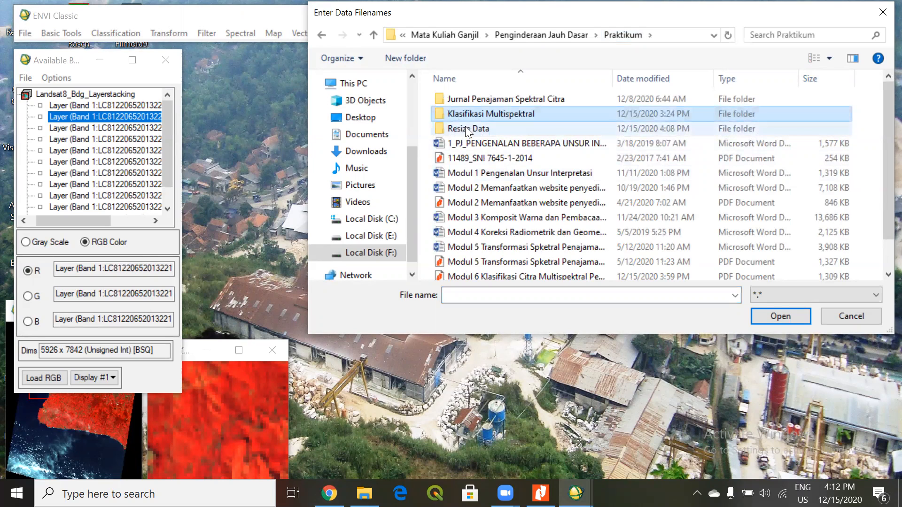
double_click(460, 118)
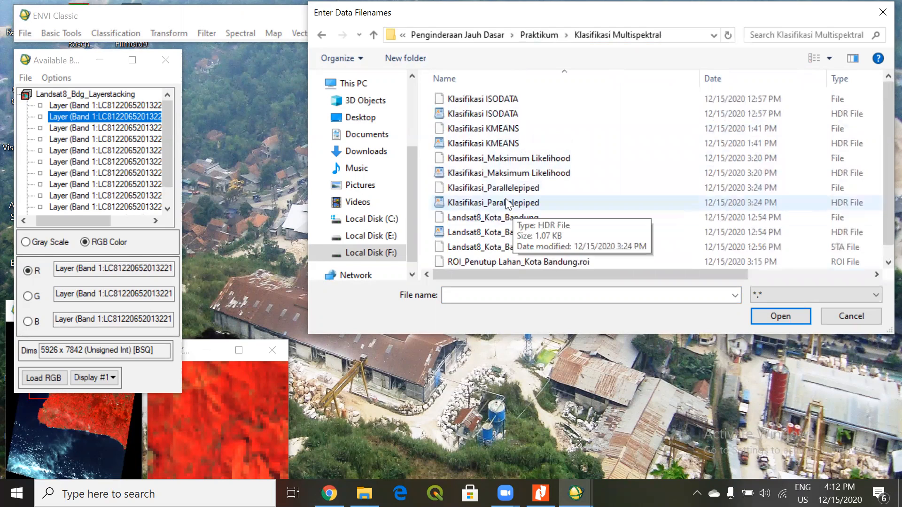
Open the Landsat8_Kota_Bandung image file.
scroll(512, 207, "up", 1)
left_click(528, 249)
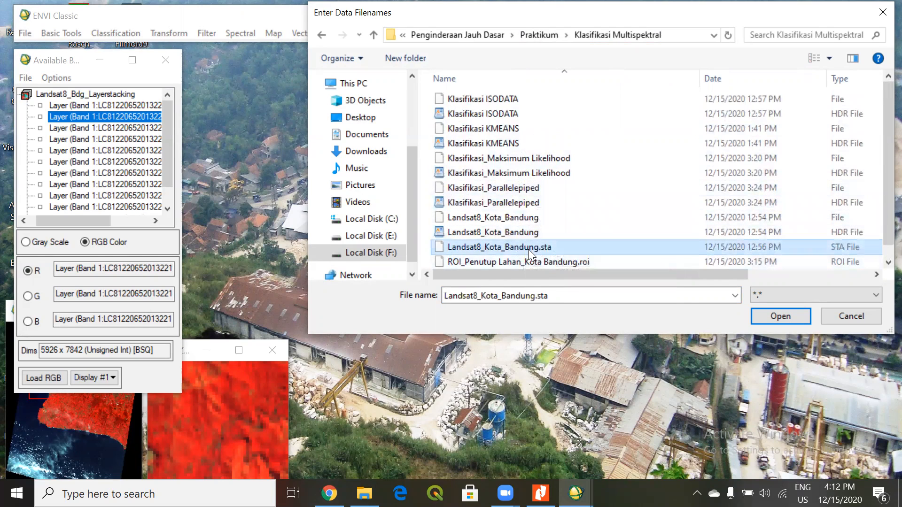
scroll(563, 237, "down", 1)
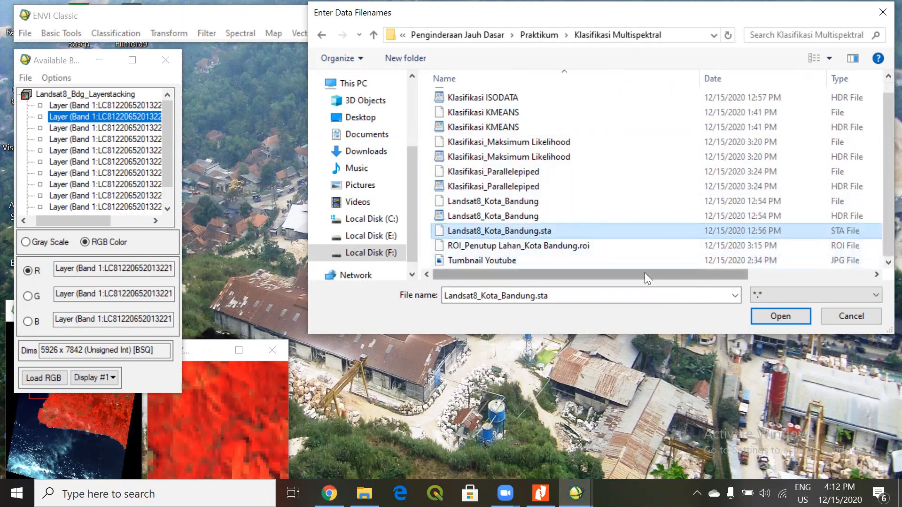
left_click(522, 202)
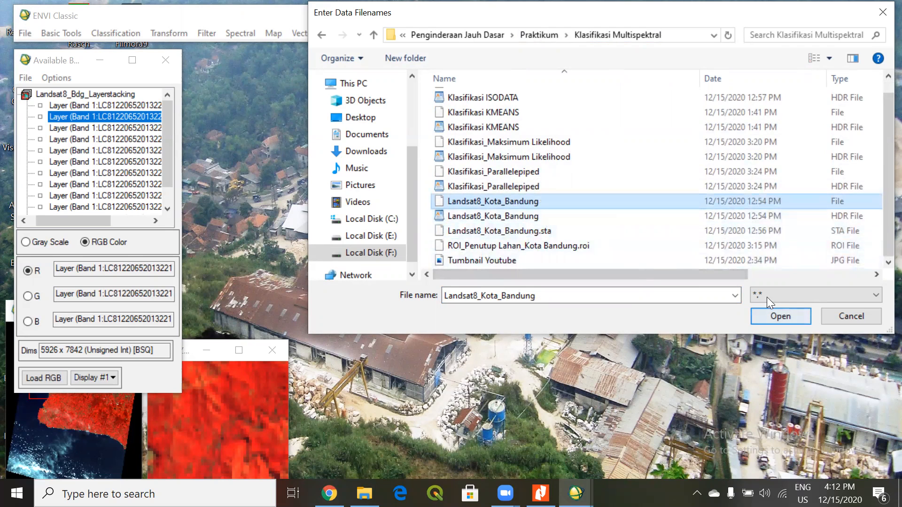
left_click(781, 316)
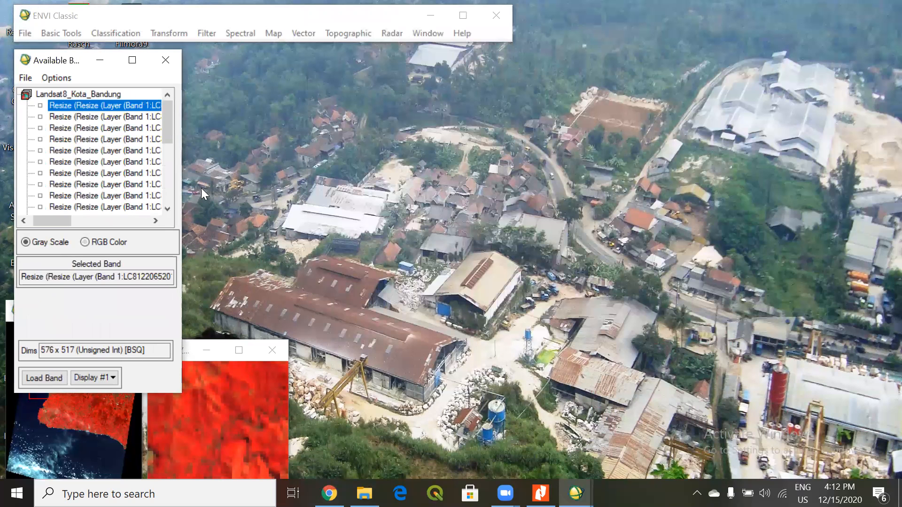
Load the Landsat8_Kota_Bandung bands B4, B3 and B2 as an RGB composite into Display #1.
left_click_drag(63, 221, 35, 232)
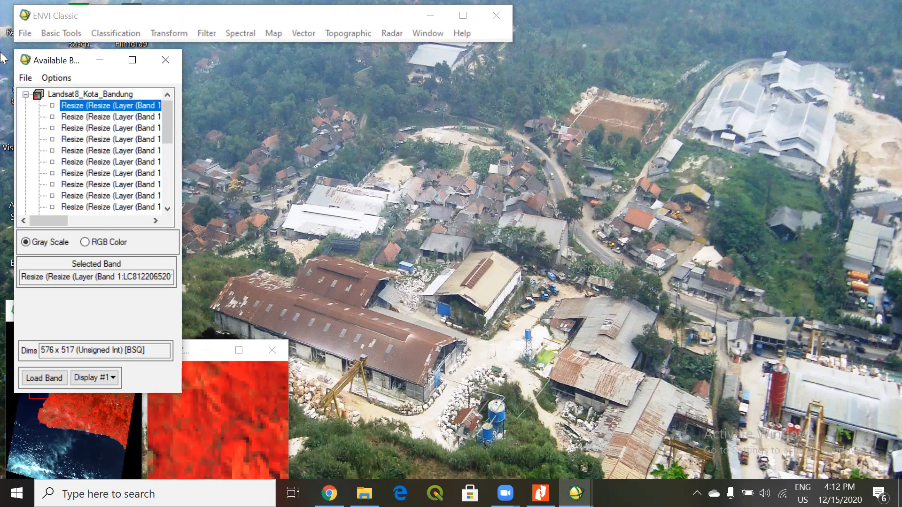
left_click(96, 242)
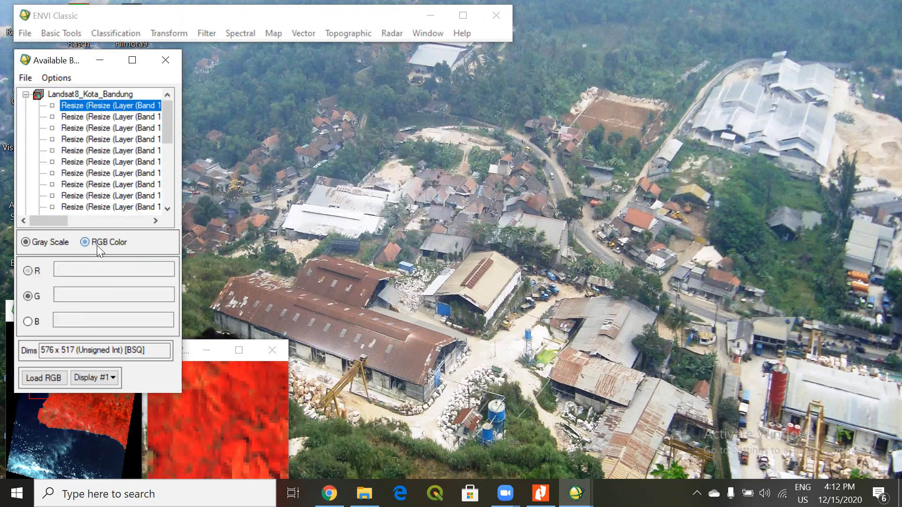
left_click(86, 141)
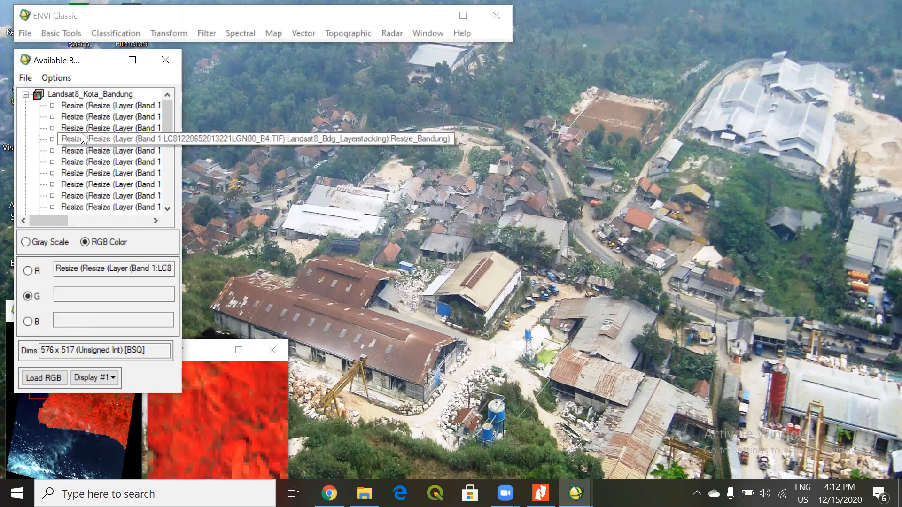
left_click(78, 127)
left_click(83, 116)
left_click(43, 378)
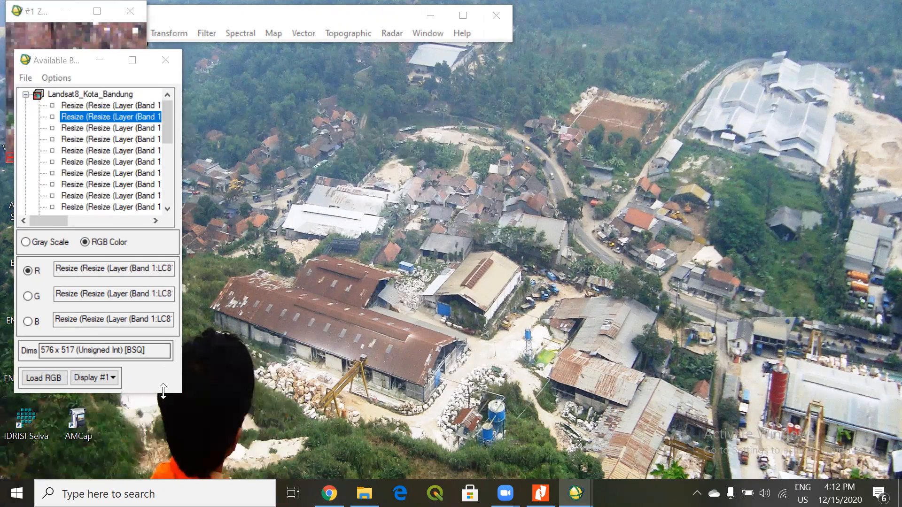
Move the band list and zoom windows apart, and reload the B4, B3, B2 composite into Display #1.
left_click_drag(126, 66, 379, 92)
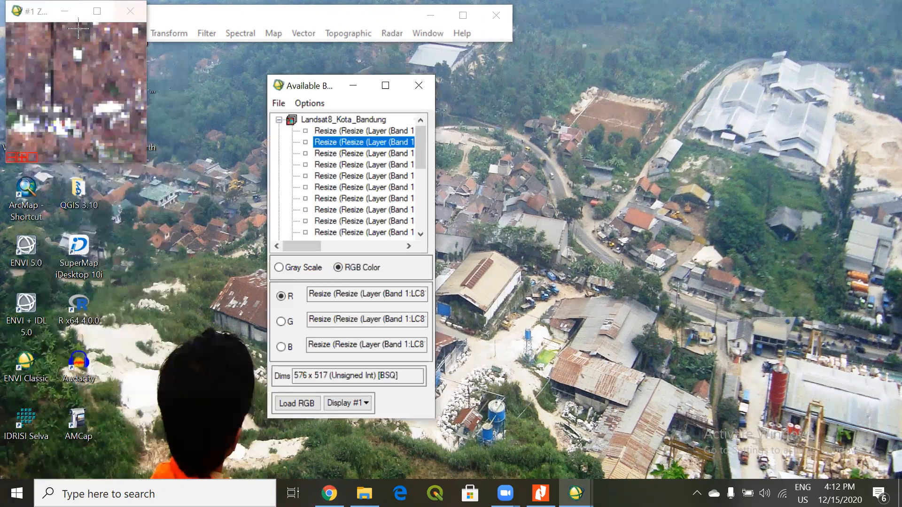
left_click_drag(47, 15, 115, 220)
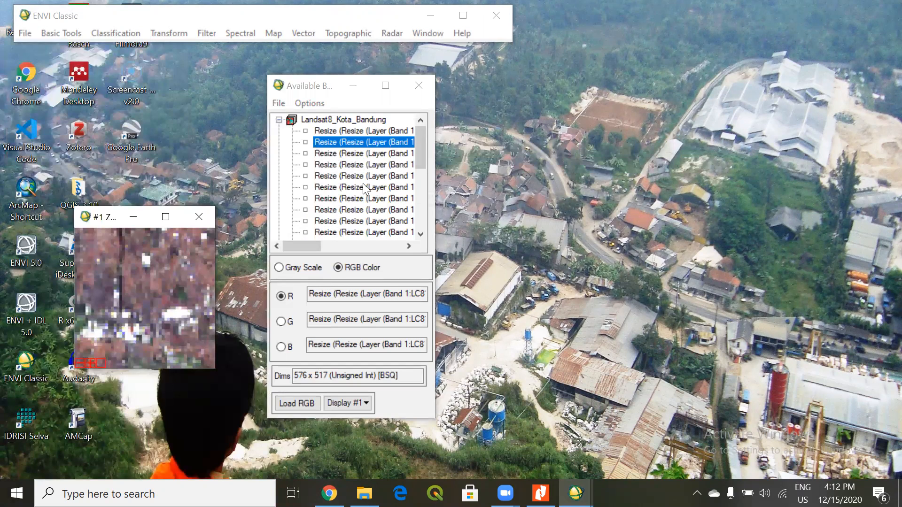
left_click(333, 175)
left_click(283, 296)
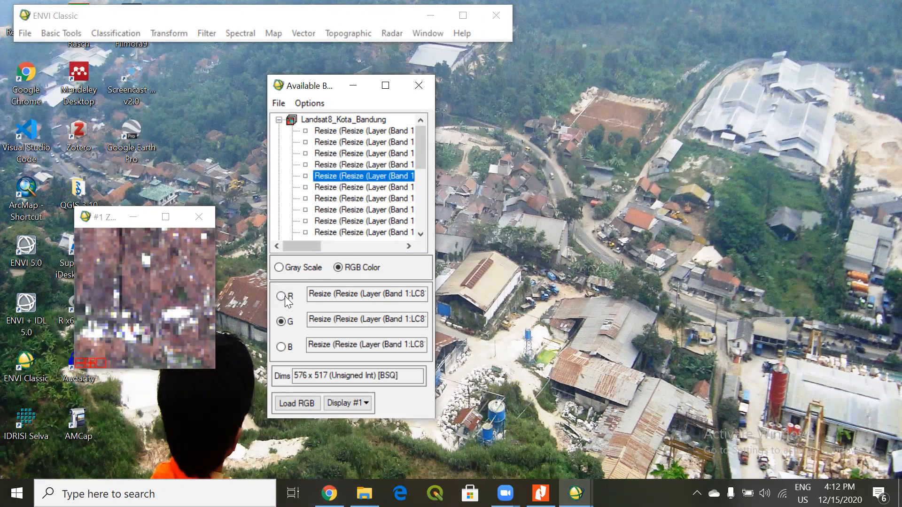
left_click(324, 175)
left_click(315, 154)
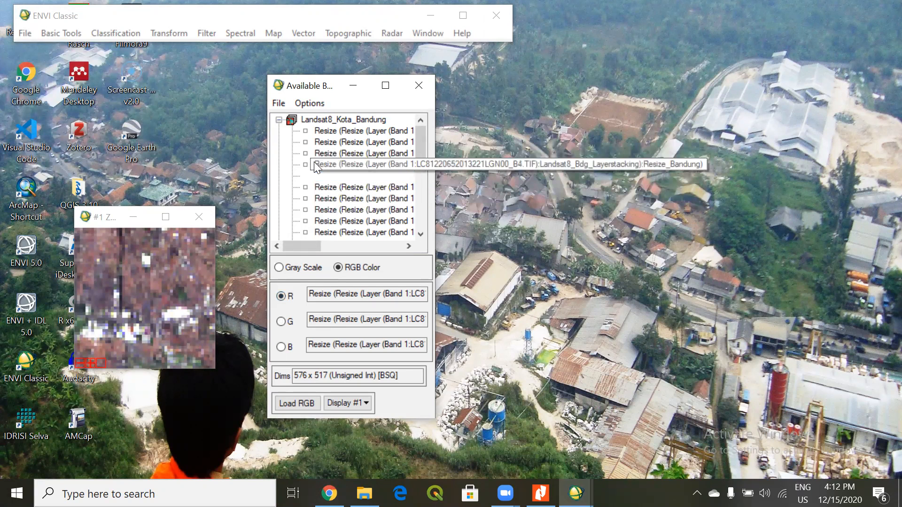
left_click(320, 142)
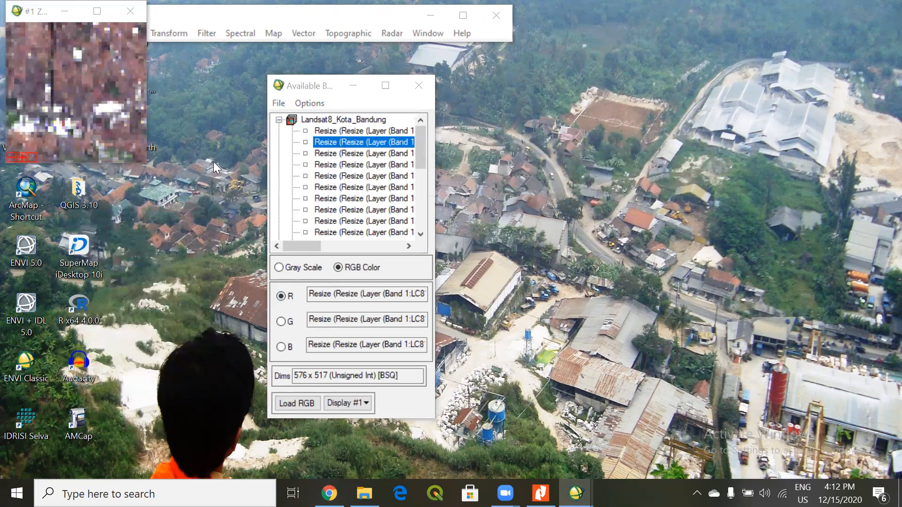
Start a second, empty display window for another band composite.
left_click(303, 104)
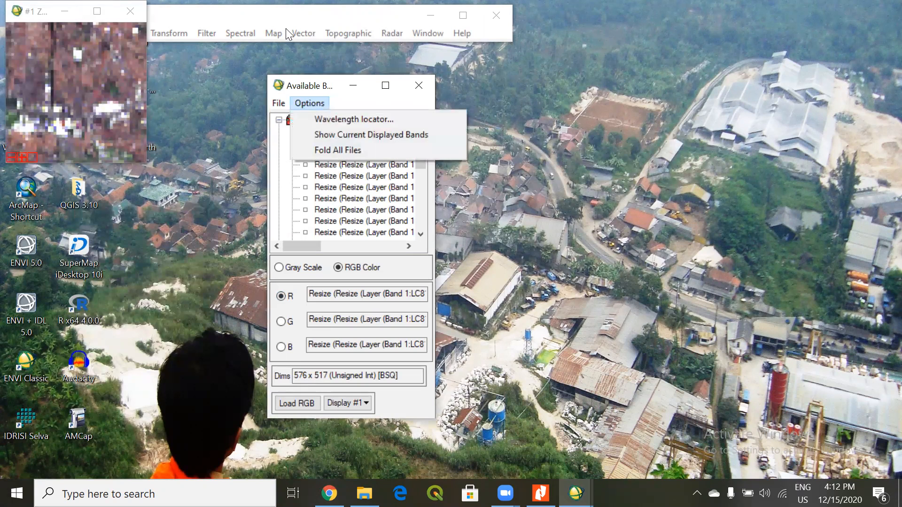
left_click(426, 33)
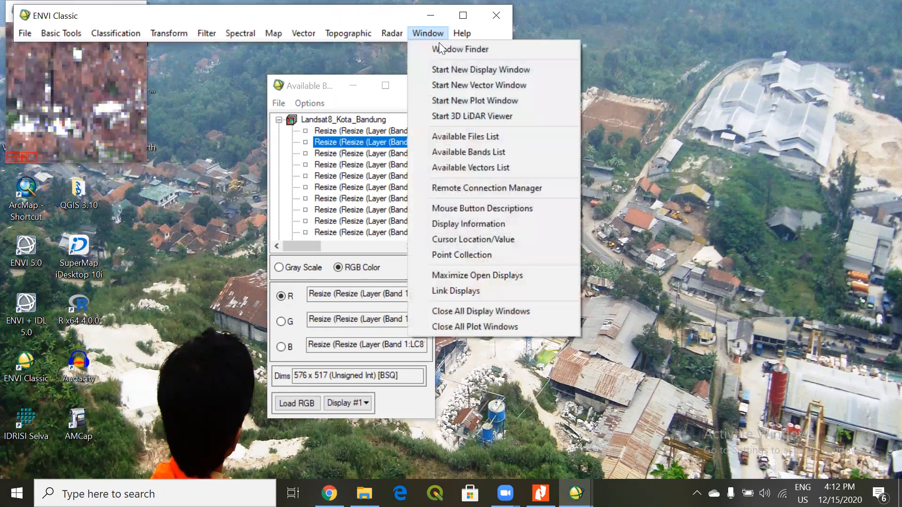
left_click(460, 75)
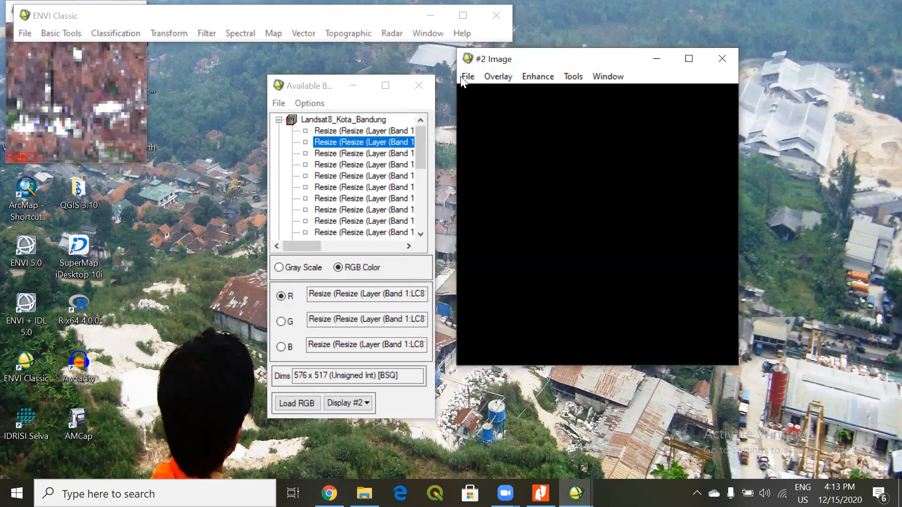
left_click(36, 94)
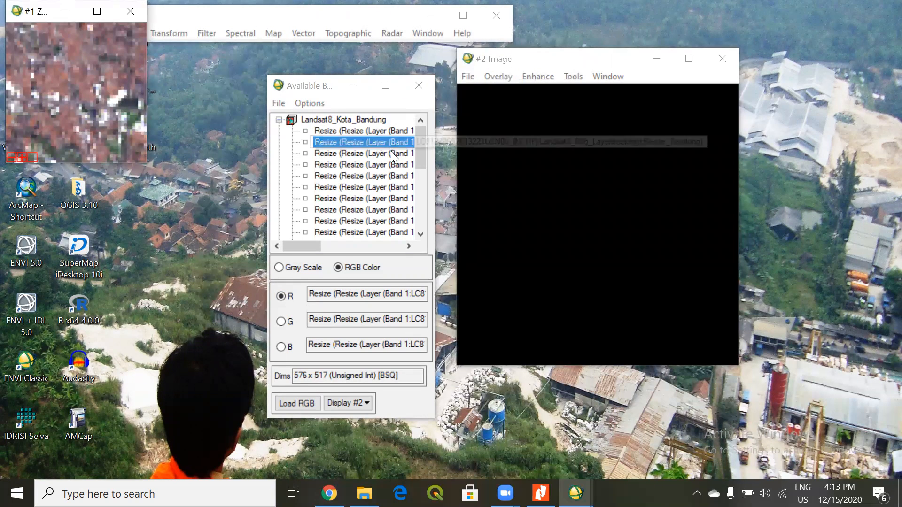
Load the Landsat8_Kota_Bandung bands B5, B4 and B3 as an RGB composite into Display #2.
left_click(382, 166)
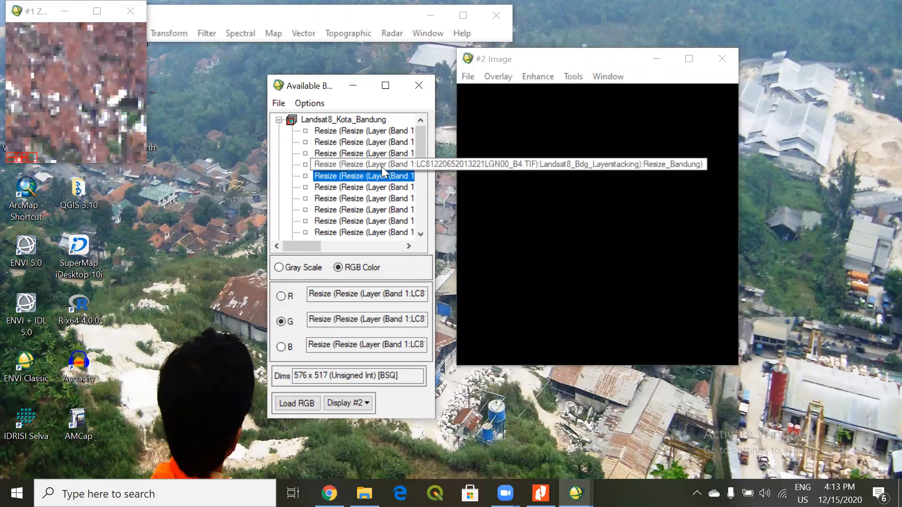
left_click(375, 153)
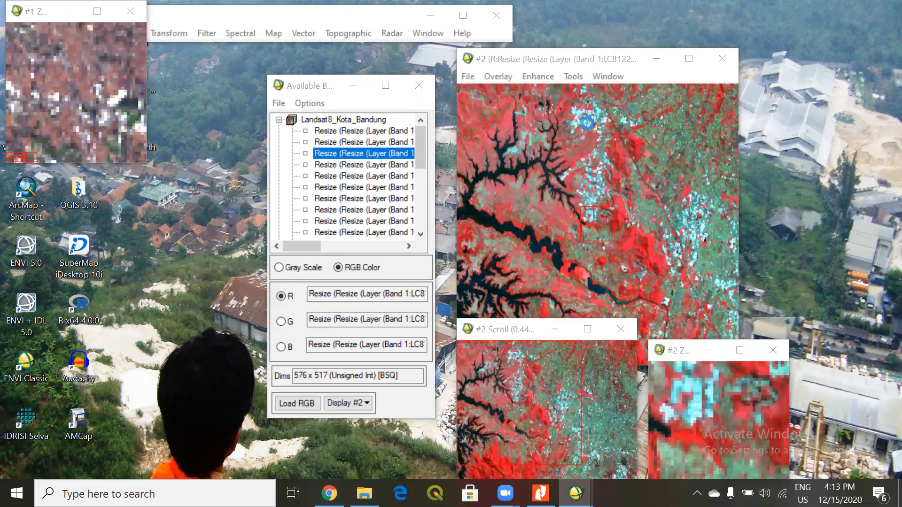
Move the Display #2 image to the free side of the desktop, close the Display #1 zoom window, and place the band list beside it.
left_click_drag(522, 60, 74, 69)
left_click(131, 11)
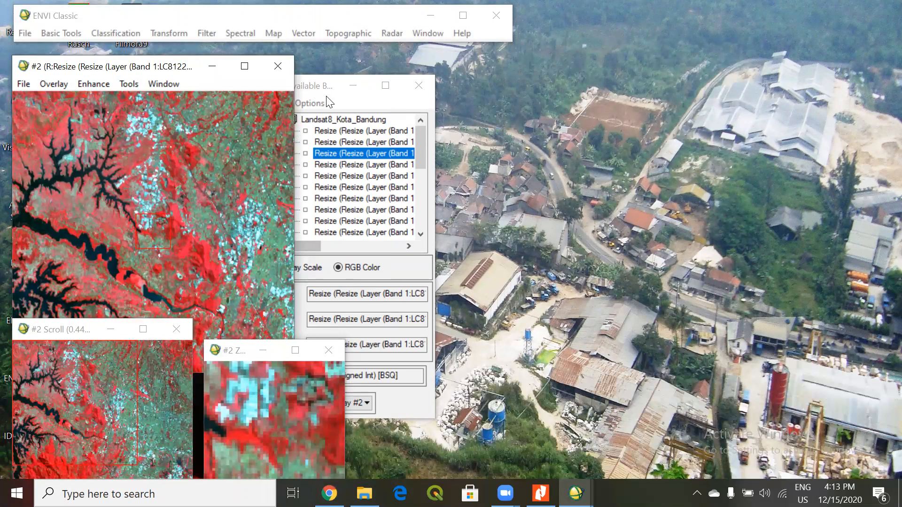
left_click_drag(314, 92, 412, 89)
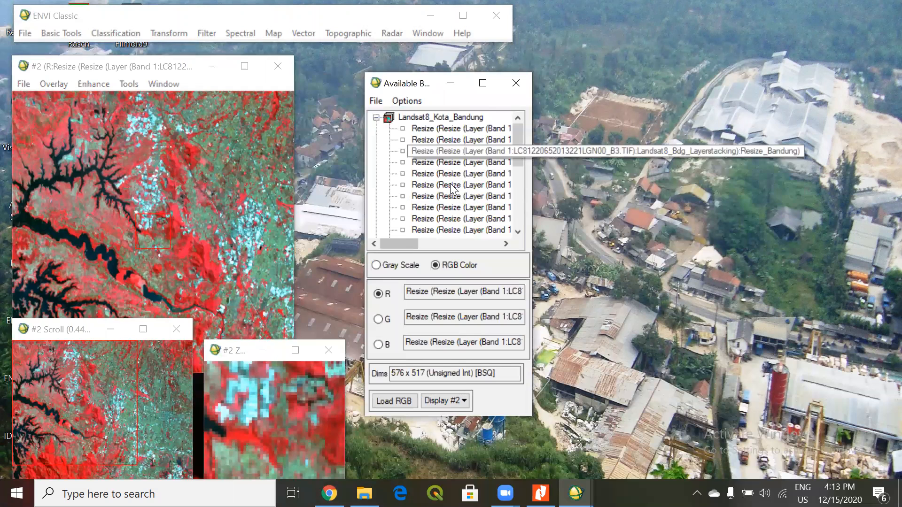
left_click_drag(394, 83, 367, 67)
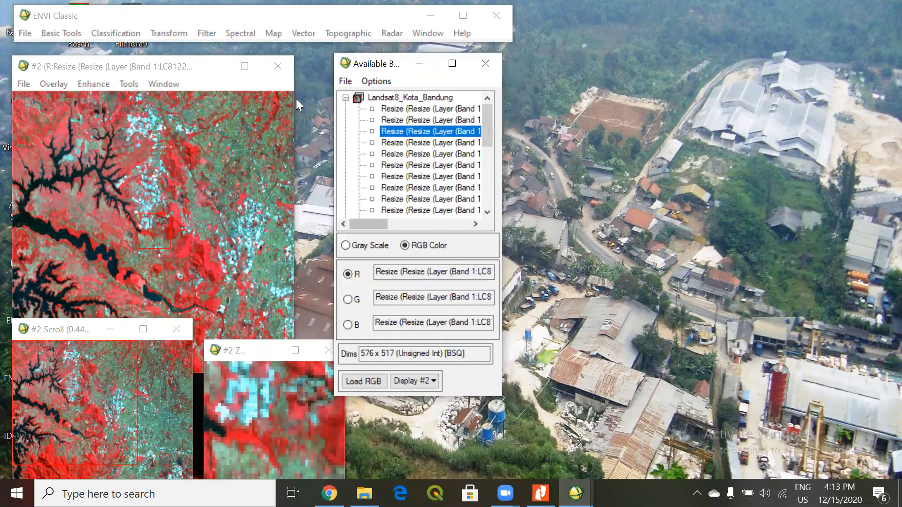
left_click(47, 84)
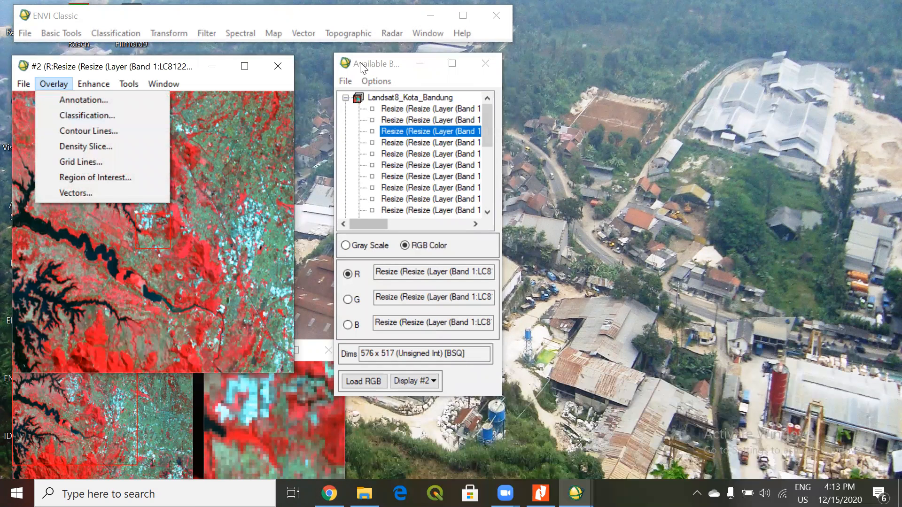
left_click(375, 84)
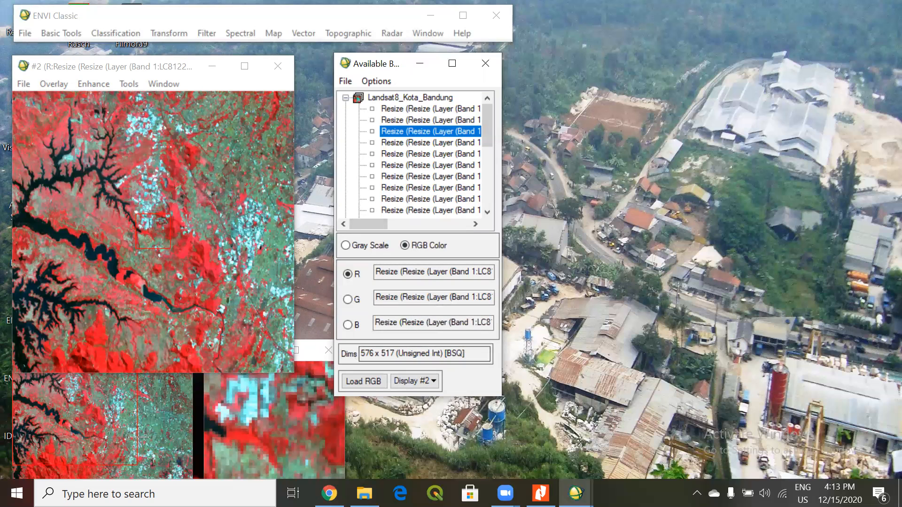
left_click(364, 381)
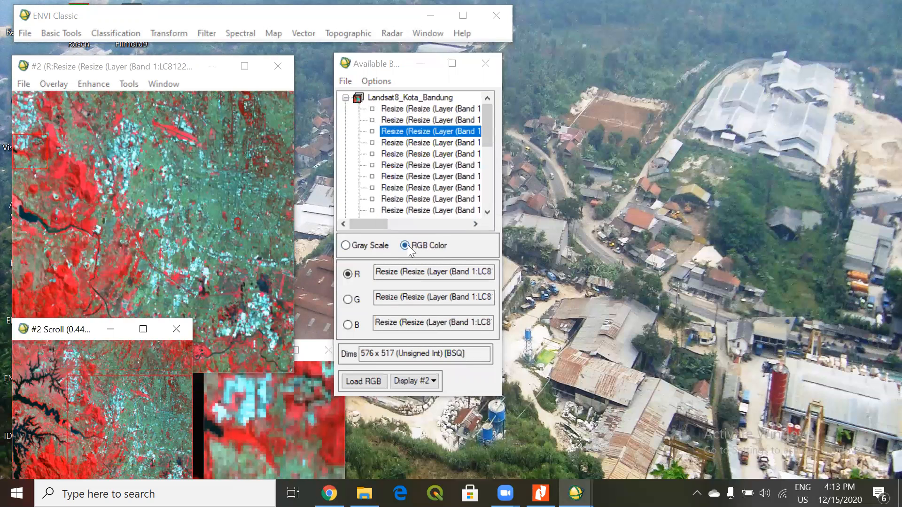
Try to load bands B4, B3 and B2 as an RGB composite into Display #1.
left_click(408, 381)
left_click(432, 417)
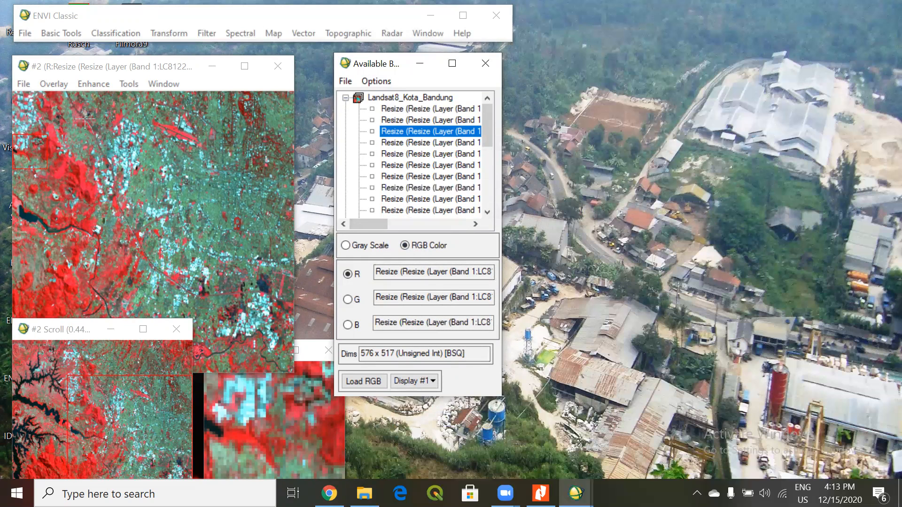
left_click_drag(79, 70, 74, 64)
left_click(357, 93)
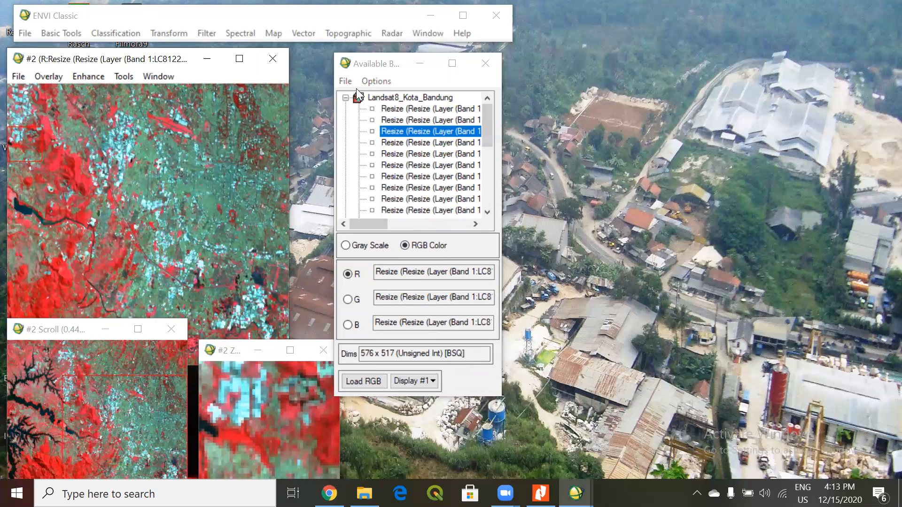
left_click(372, 64)
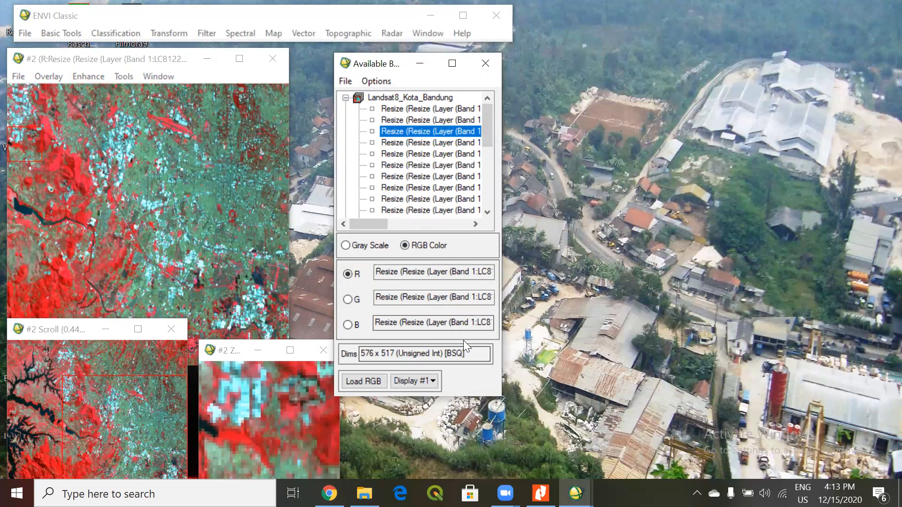
left_click(407, 154)
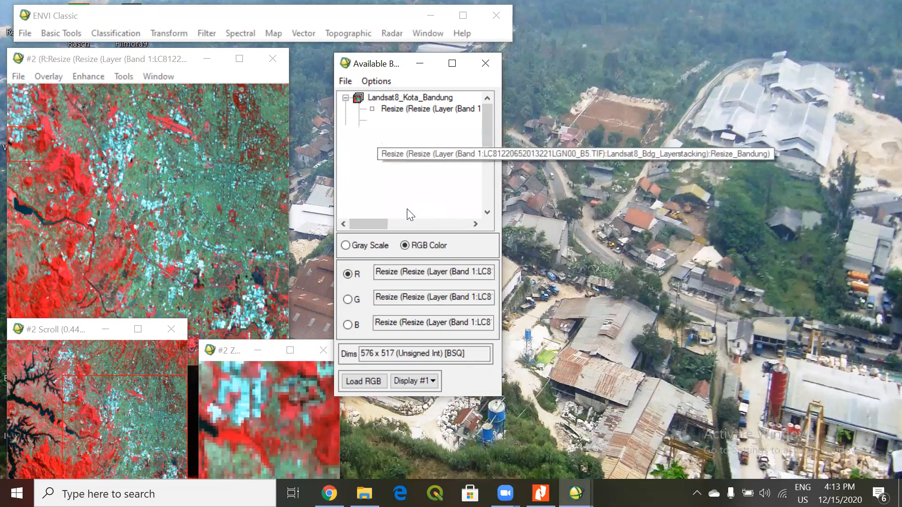
left_click(348, 274)
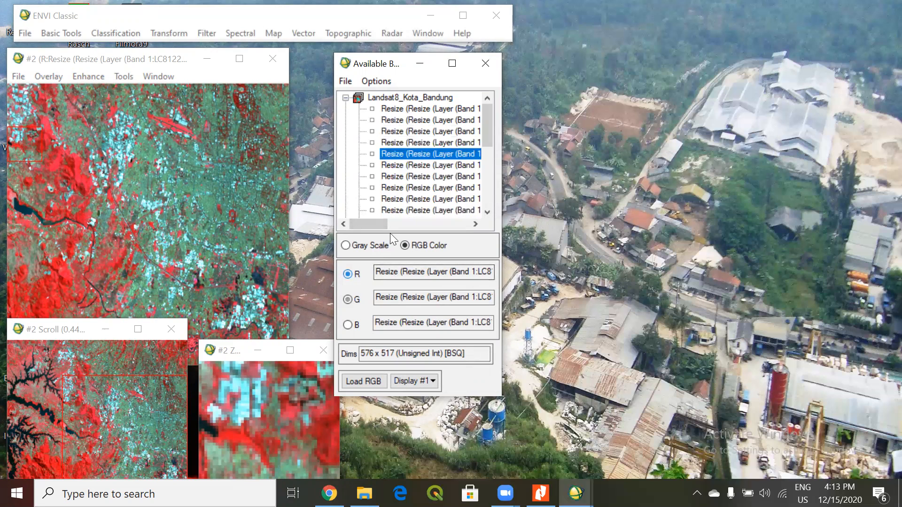
left_click(399, 143)
left_click(398, 131)
left_click(399, 120)
left_click(399, 272)
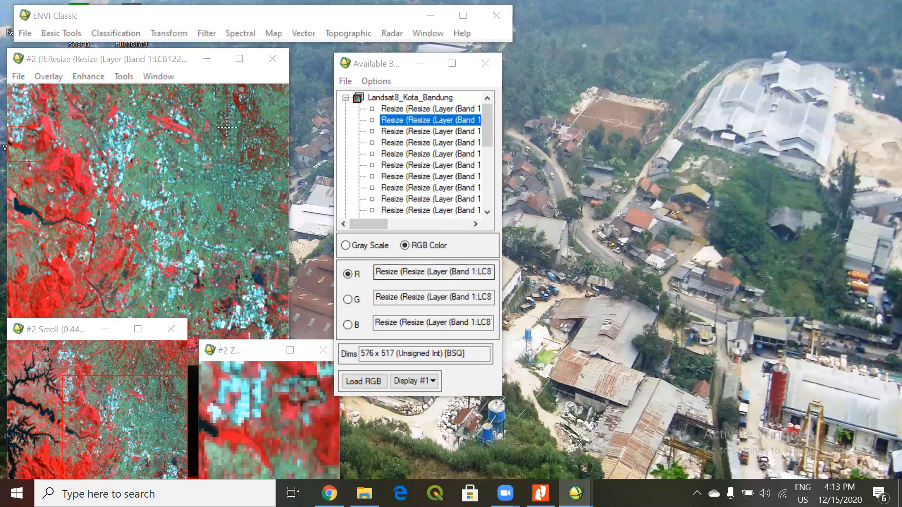
left_click(375, 382)
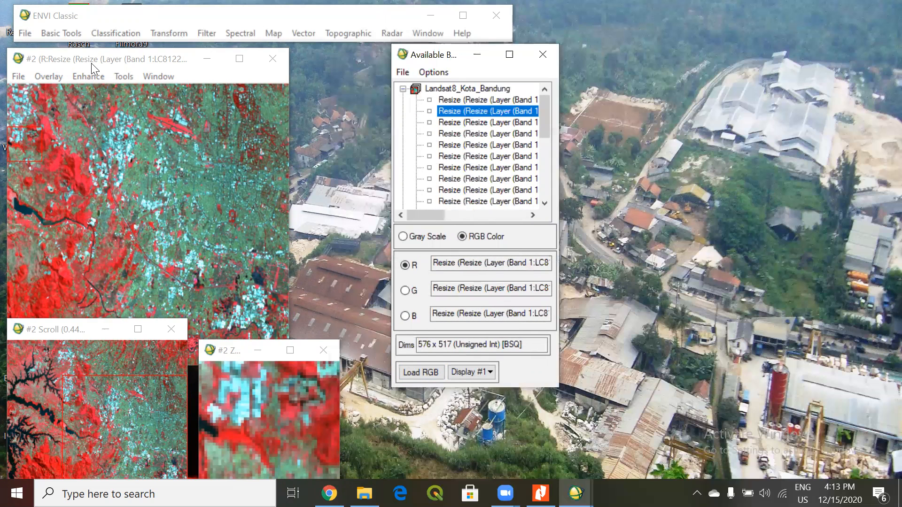
left_click_drag(91, 63, 97, 67)
Create a new Display #3 and load bands B4, B3 and B2 into it as an RGB composite.
left_click(470, 378)
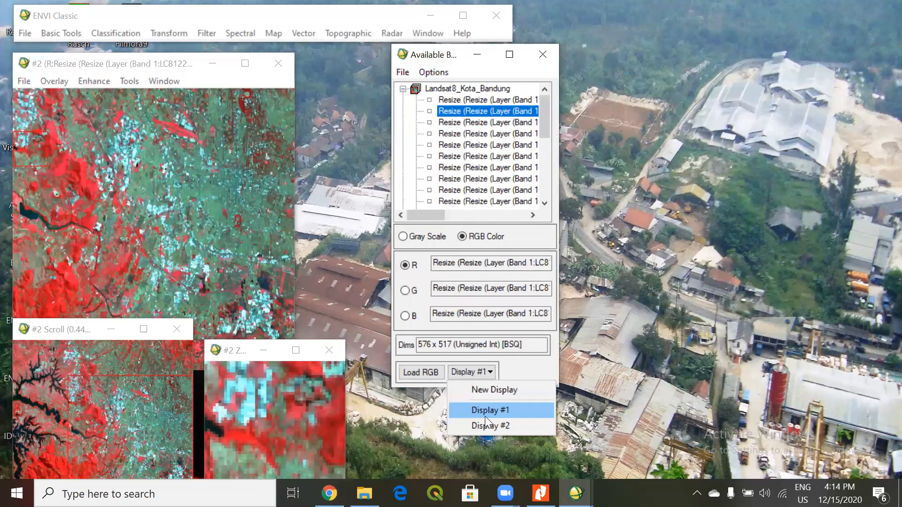
left_click(475, 390)
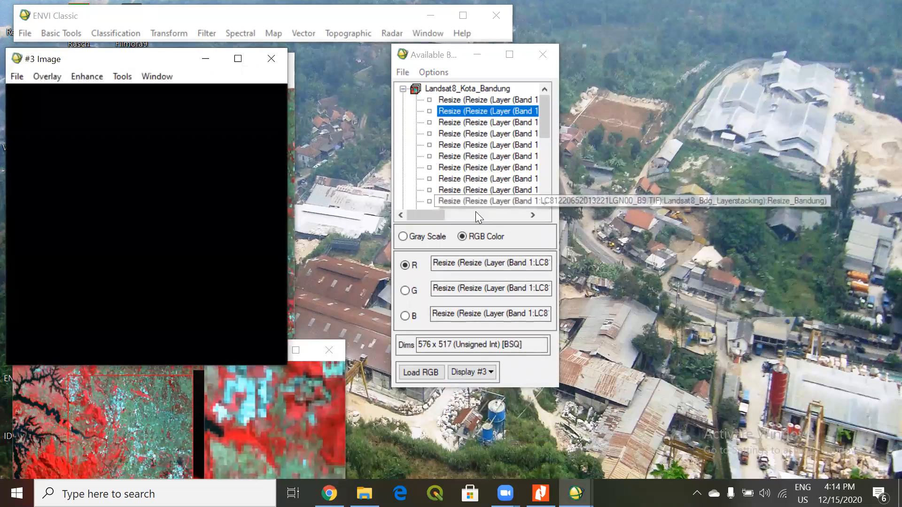
left_click(473, 134)
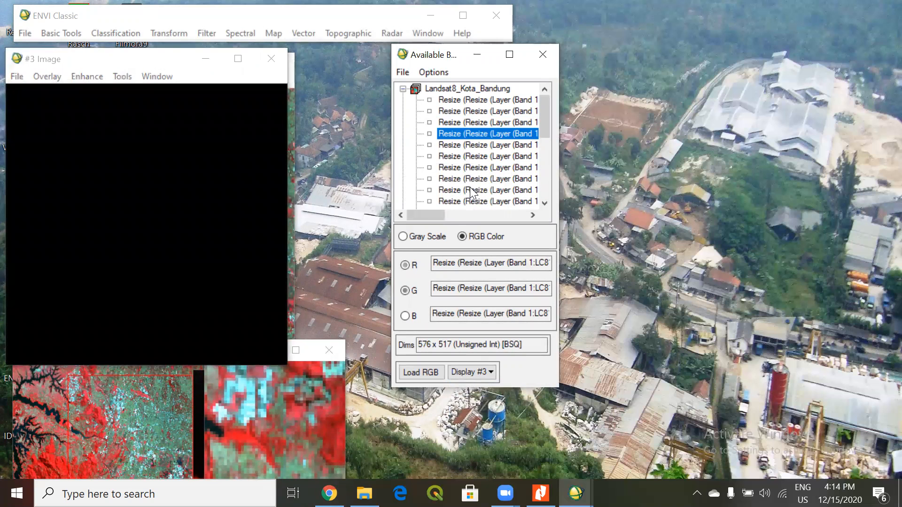
left_click(474, 123)
left_click(473, 111)
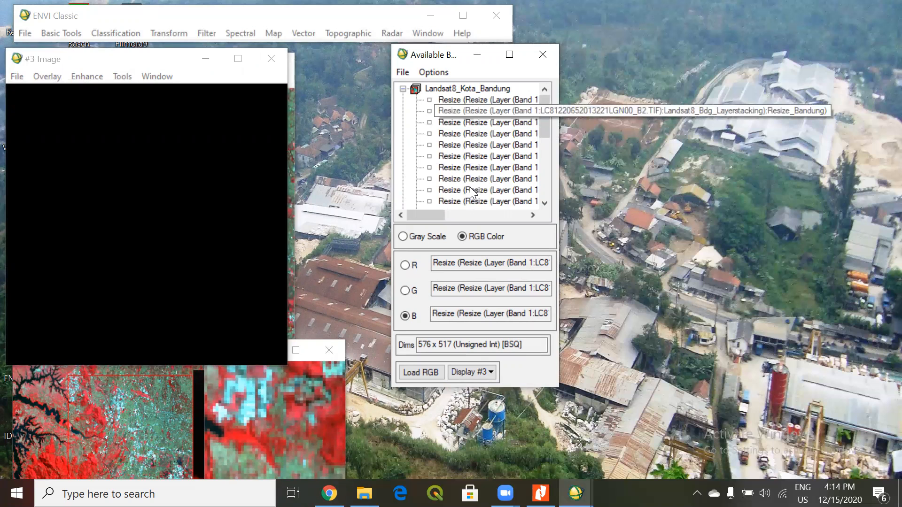
left_click(421, 372)
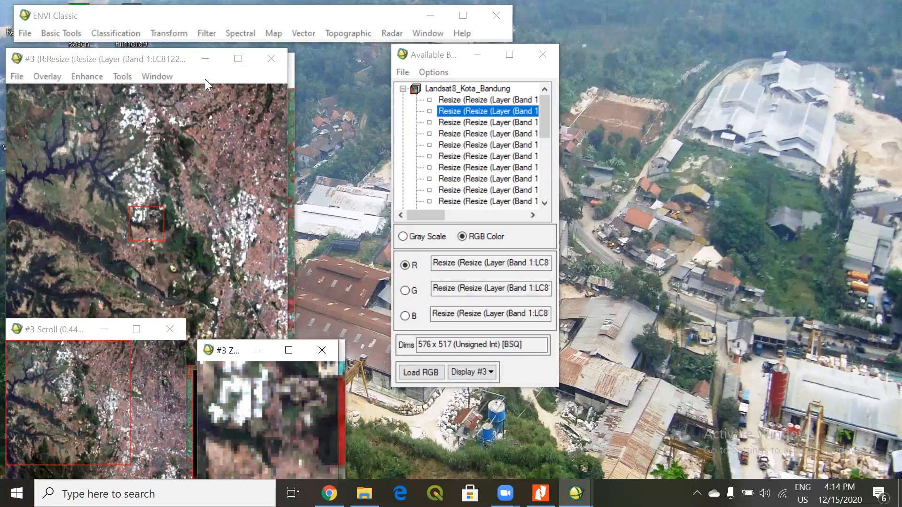
Arrange the Display #3 windows side by side with the Display #2 composite.
left_click_drag(88, 62, 395, 66)
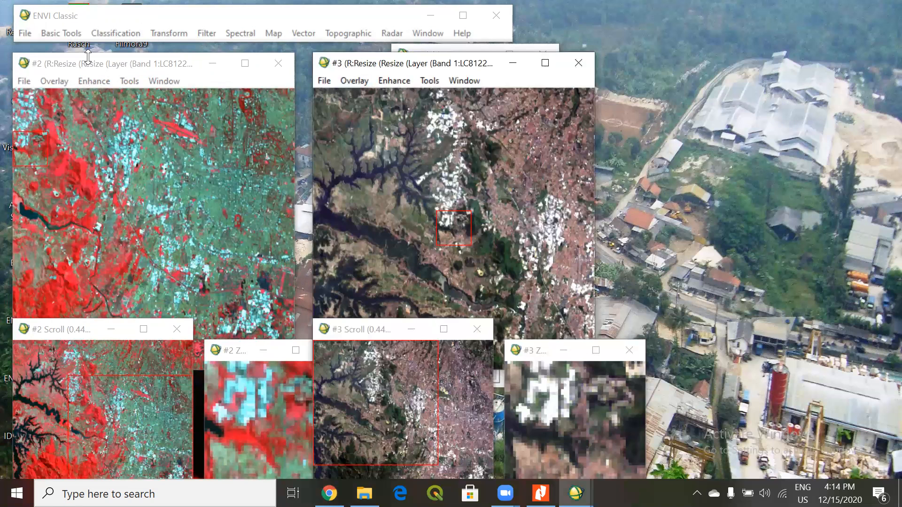
left_click_drag(88, 57, 88, 50)
left_click(400, 67)
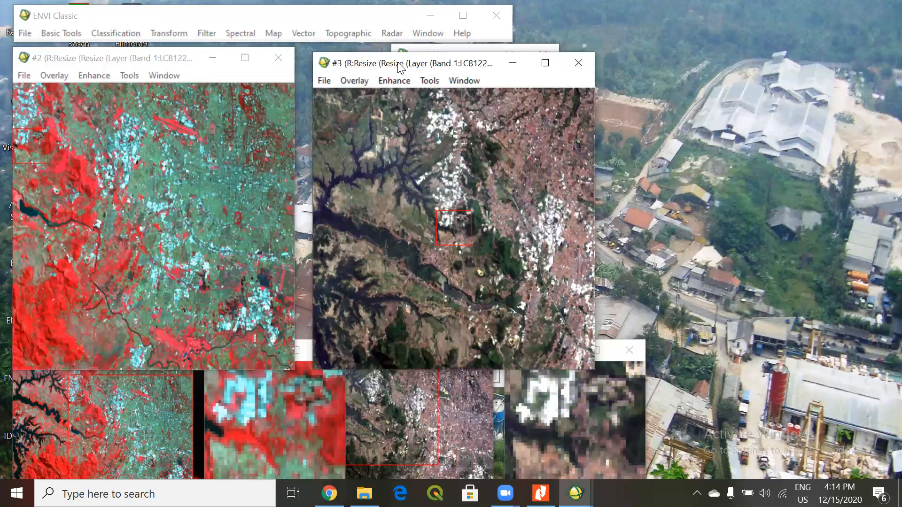
left_click_drag(400, 67, 393, 65)
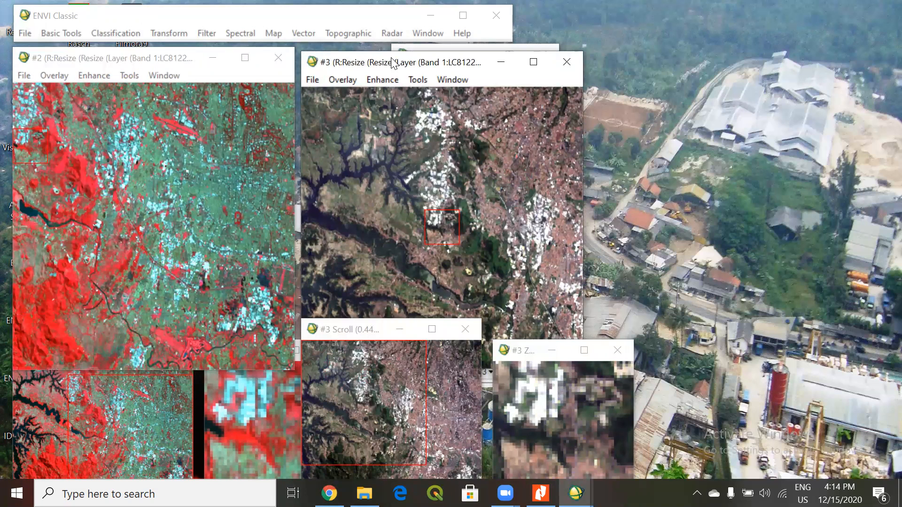
left_click_drag(399, 62, 422, 51)
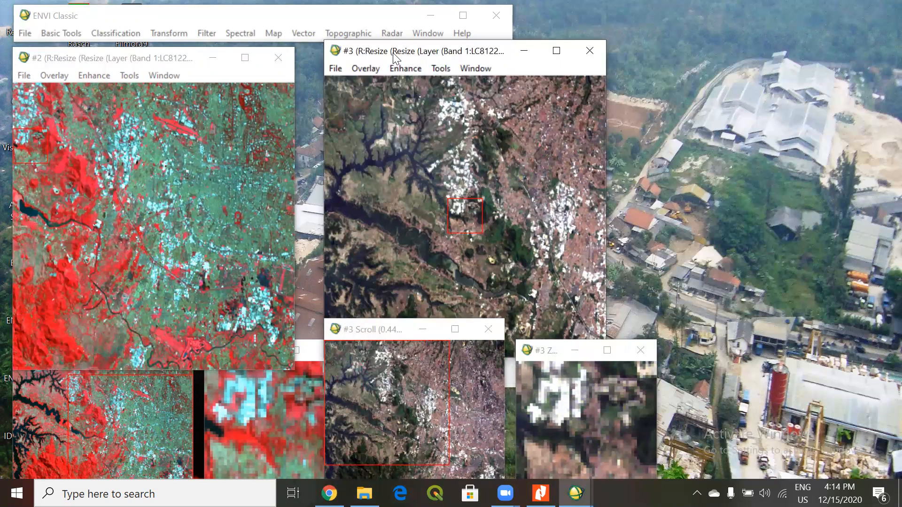
left_click_drag(391, 55, 373, 61)
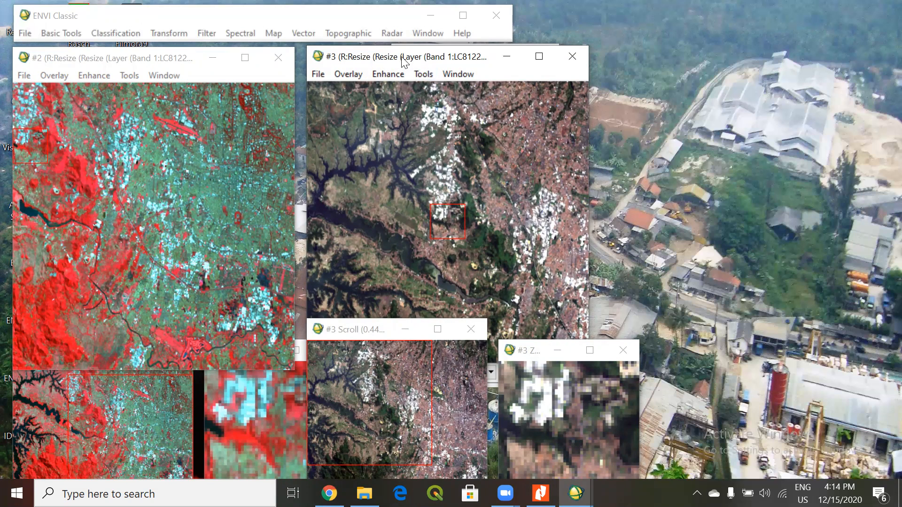
left_click_drag(403, 57, 392, 72)
Move the band list clear of both image displays and browse through the Landsat8_Kota_Bandung bands.
left_click(436, 53)
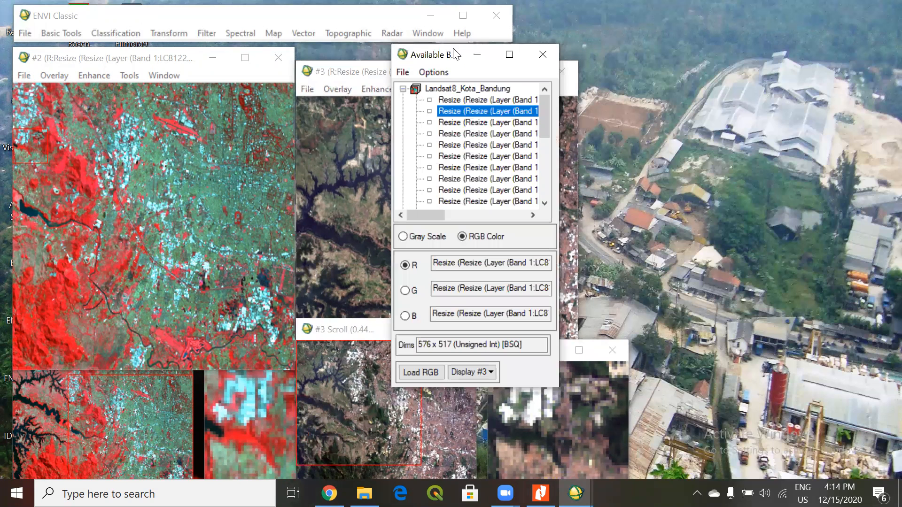
left_click_drag(454, 54, 669, 44)
scroll(761, 98, "down", 2)
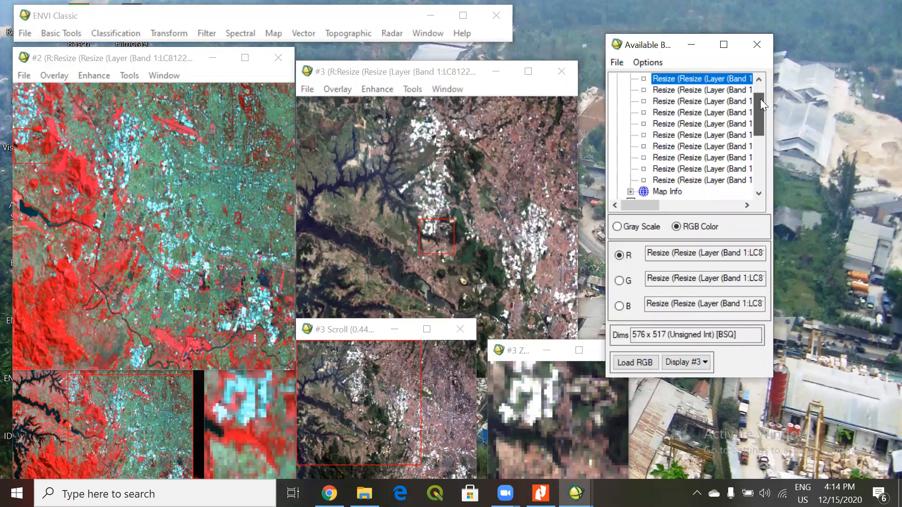
left_click(740, 190)
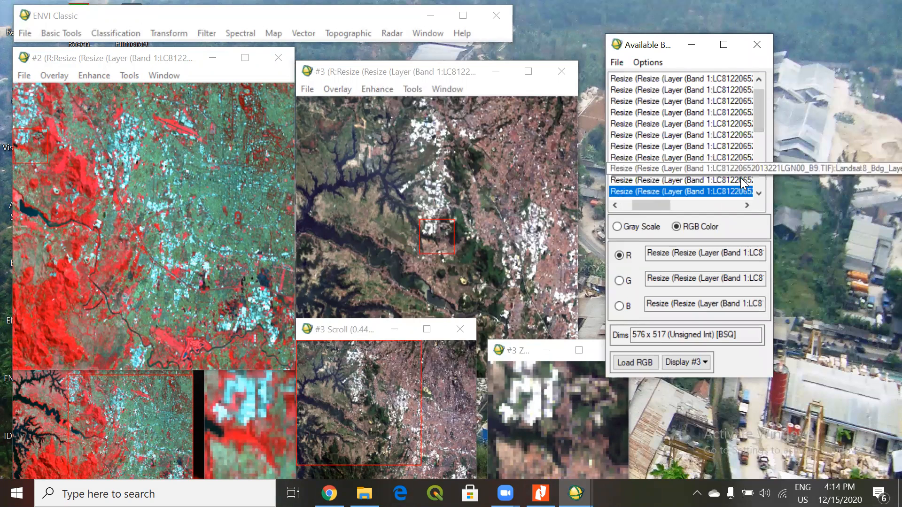
left_click_drag(660, 204, 627, 201)
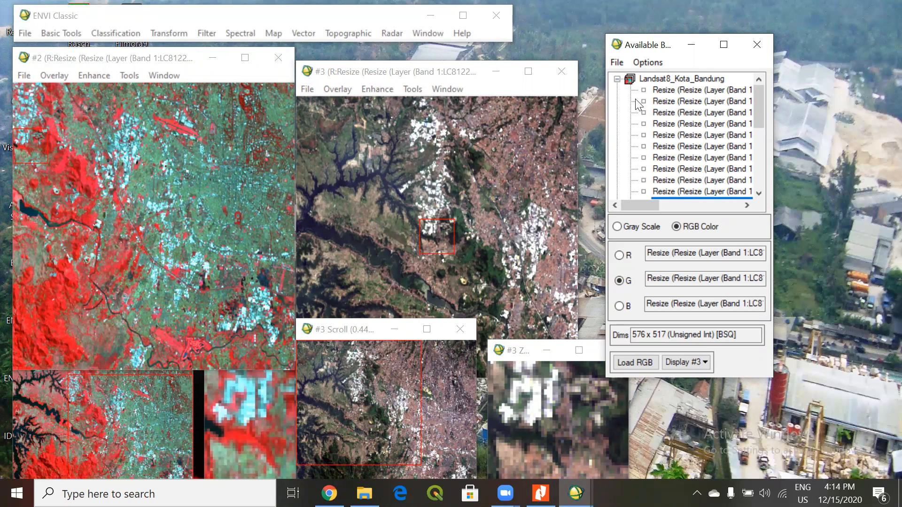
Line up the Display #3 image with Display #2 and open the Region of Interest tool for Display #3.
left_click(373, 76)
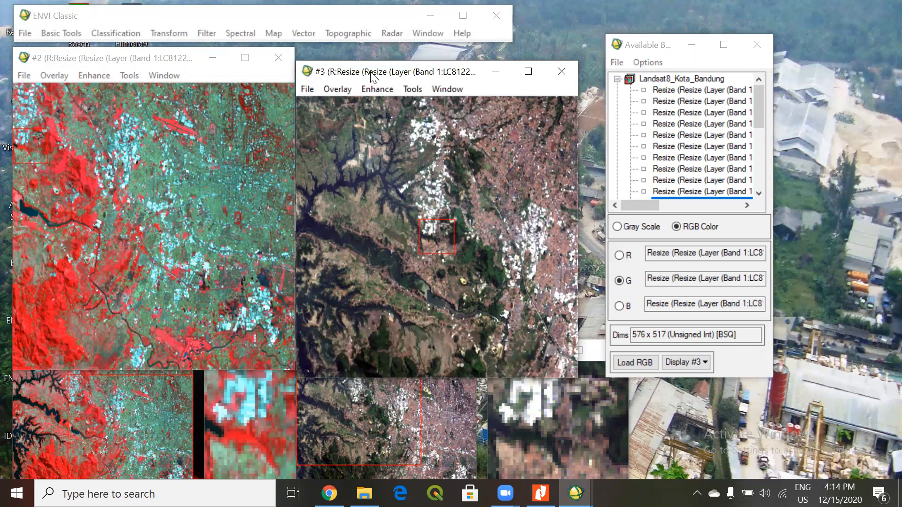
left_click_drag(373, 75, 376, 61)
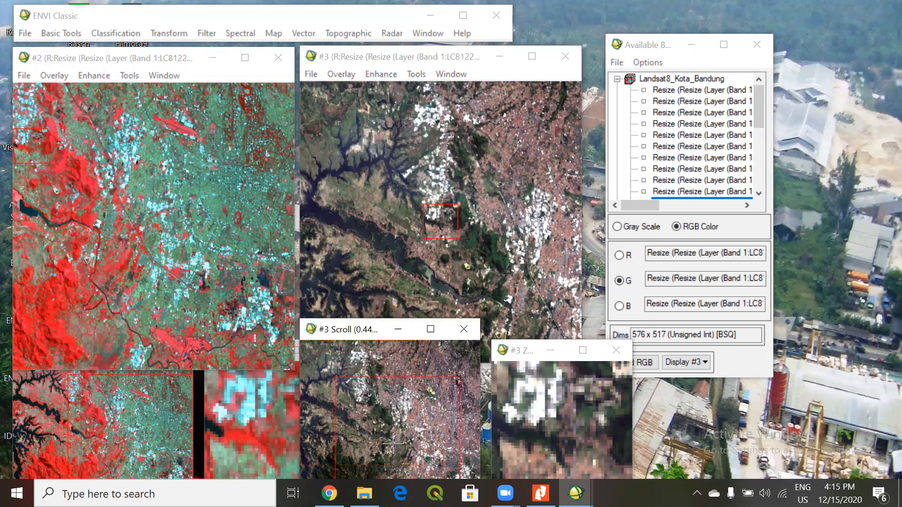
left_click(350, 414)
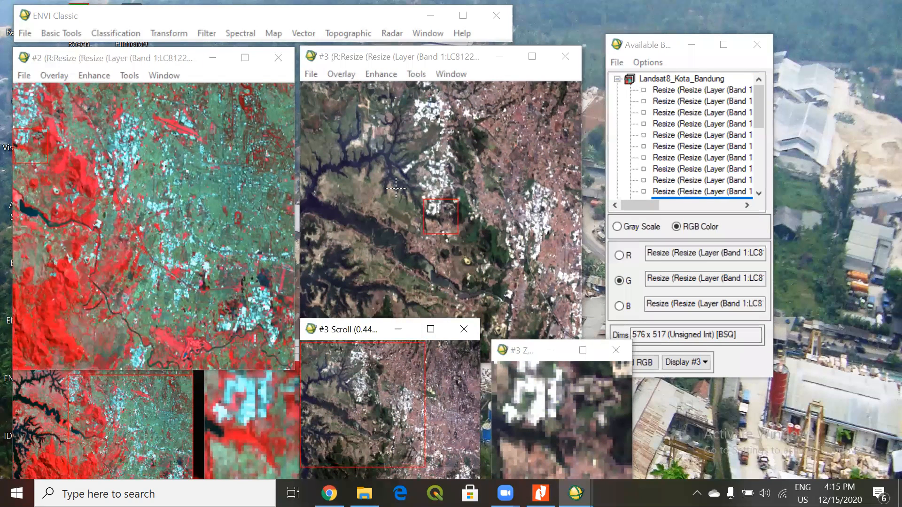
left_click_drag(361, 61, 352, 61)
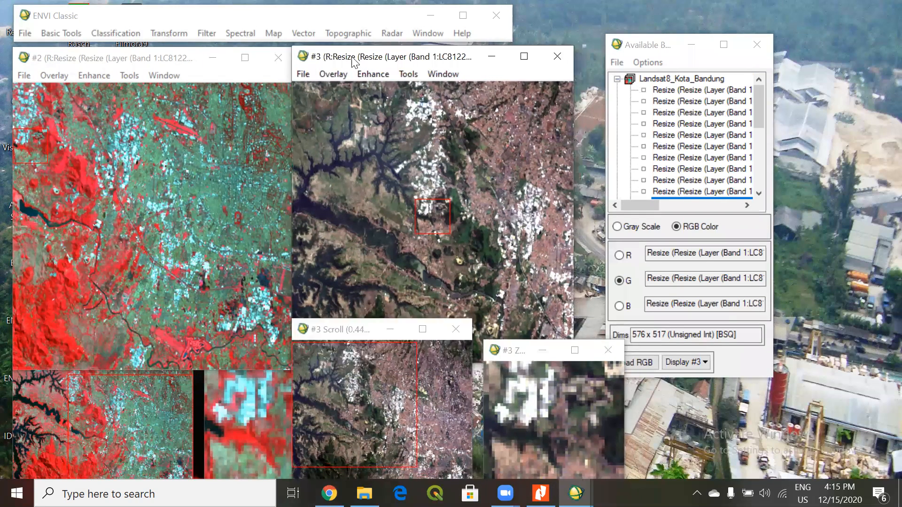
left_click(331, 74)
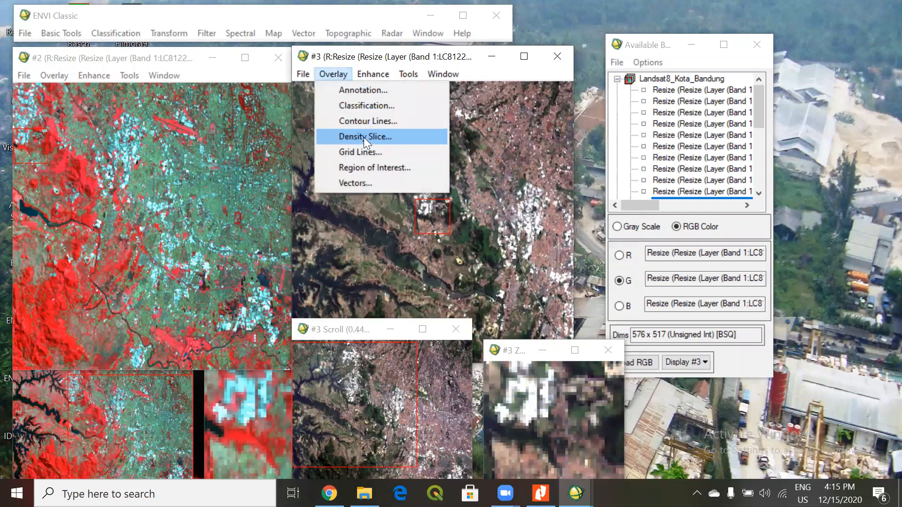
left_click(362, 167)
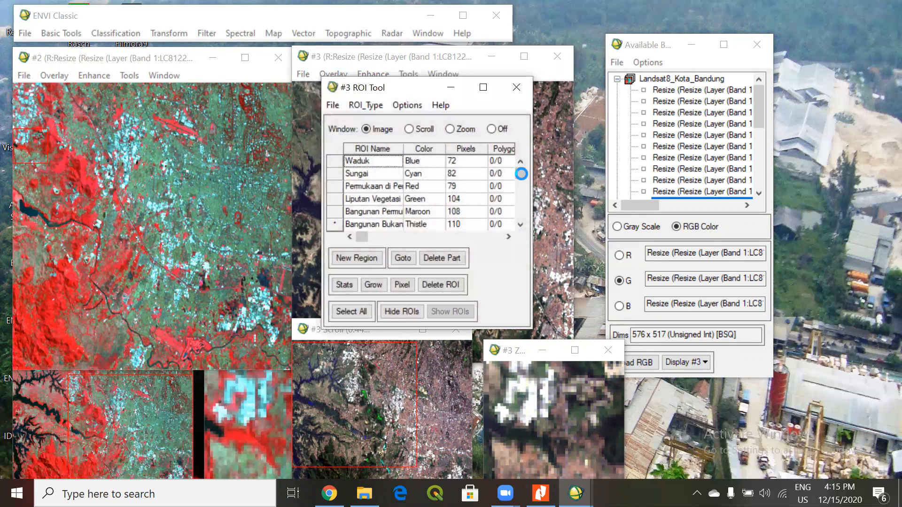
Move the ROI Tool clear of the Display #3 image and look through the existing ROI classes, their colors and pixel counts.
left_click_drag(426, 93, 673, 17)
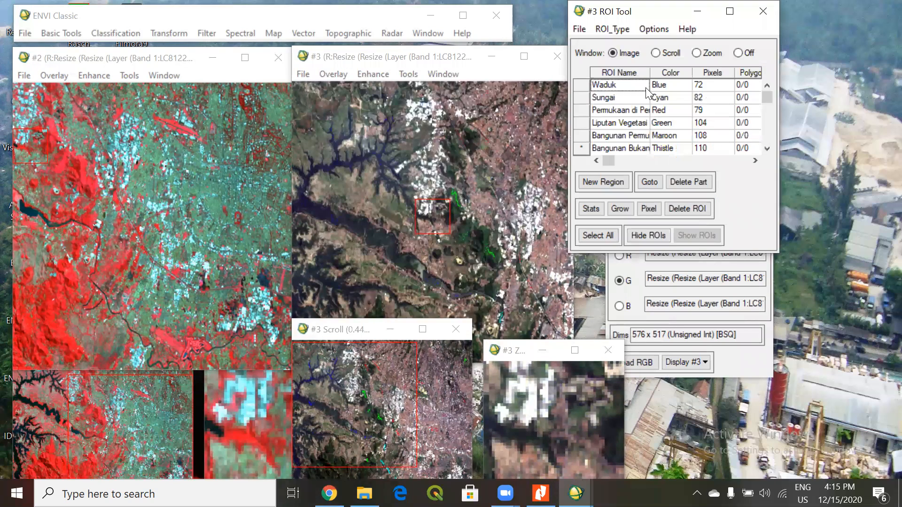
scroll(767, 98, "down", 1)
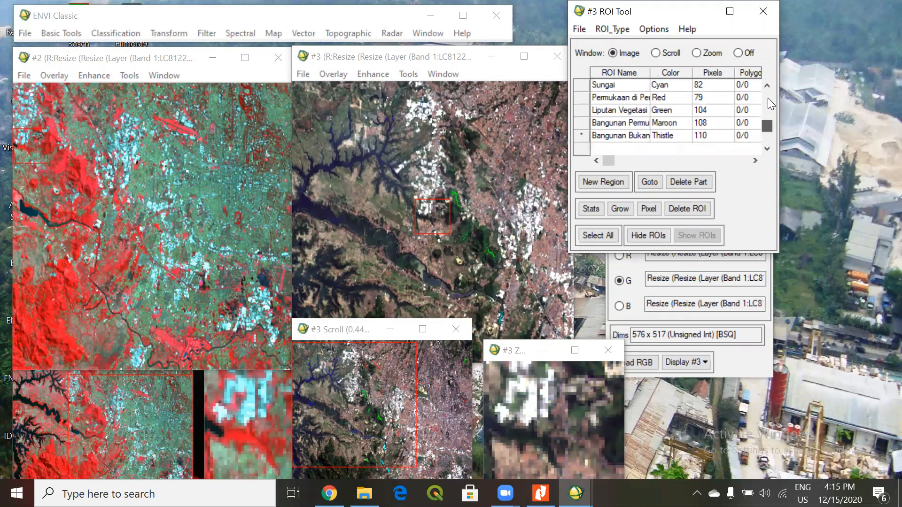
scroll(768, 98, "up", 1)
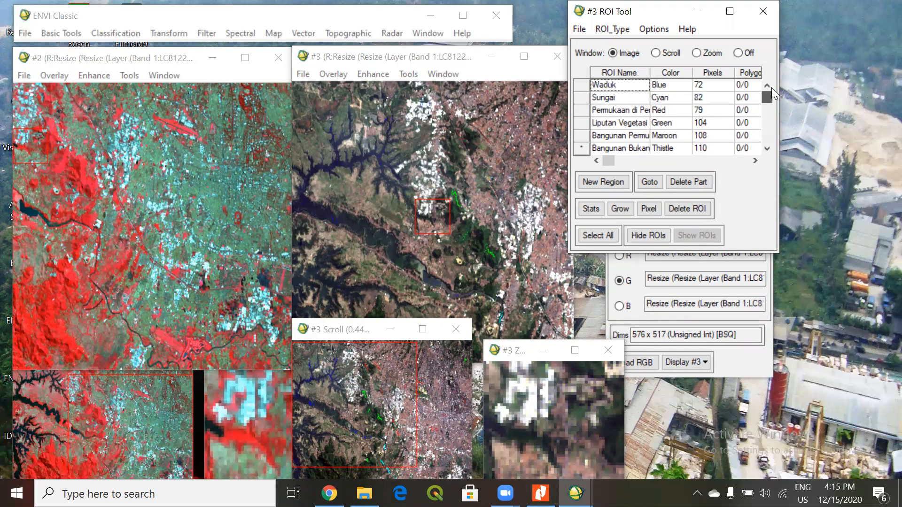
scroll(771, 87, "down", 1)
scroll(769, 86, "up", 1)
scroll(765, 97, "down", 1)
scroll(766, 97, "up", 1)
scroll(763, 94, "down", 1)
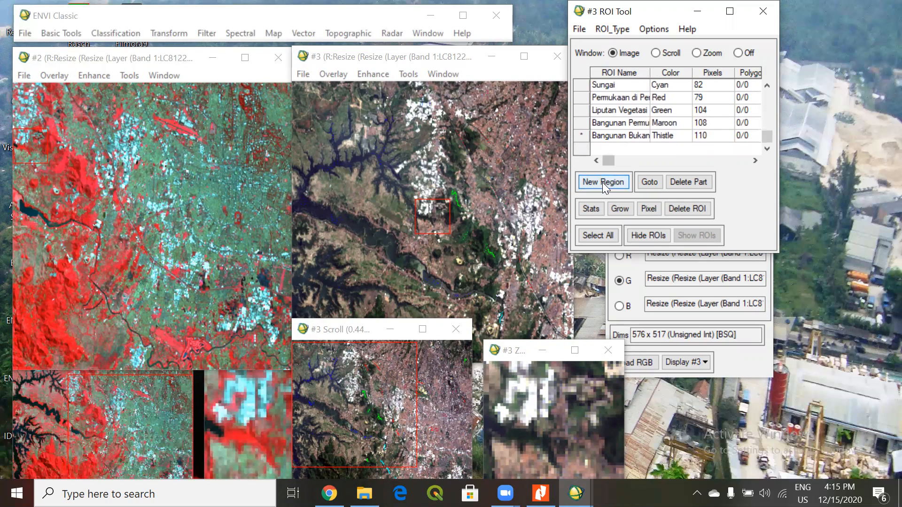
left_click_drag(767, 132, 777, 93)
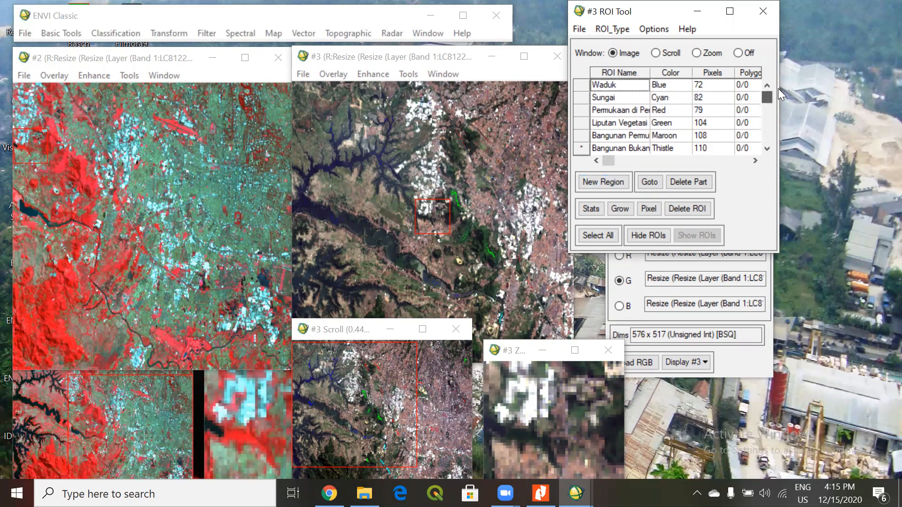
Create a new region in the ROI Tool and name it Waduk2.
left_click(607, 182)
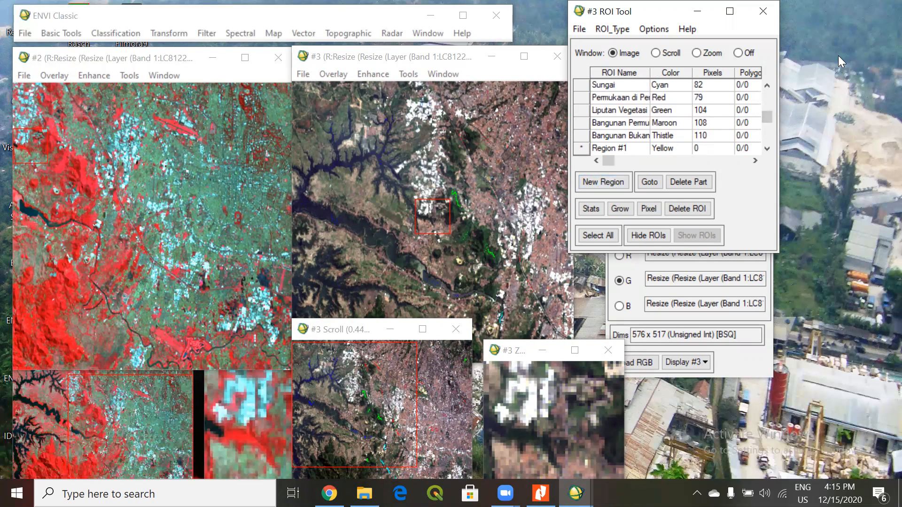
left_click_drag(627, 16, 590, 121)
left_click(572, 251)
type("Waduk")
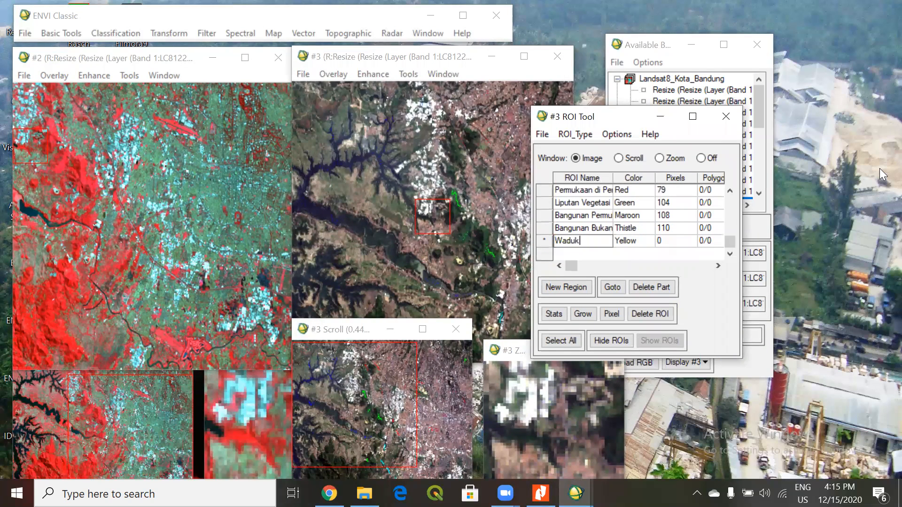
type("2")
mouse_move(733, 240)
left_mouse_down()
mouse_move(729, 198)
mouse_move(725, 237)
mouse_move(724, 193)
mouse_move(727, 251)
left_mouse_up()
left_click_drag(435, 216, 335, 219)
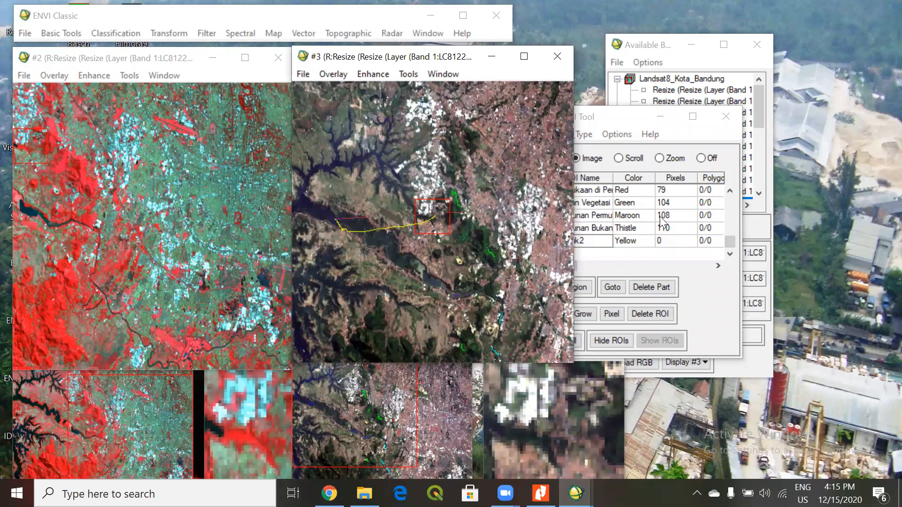
left_click(626, 120)
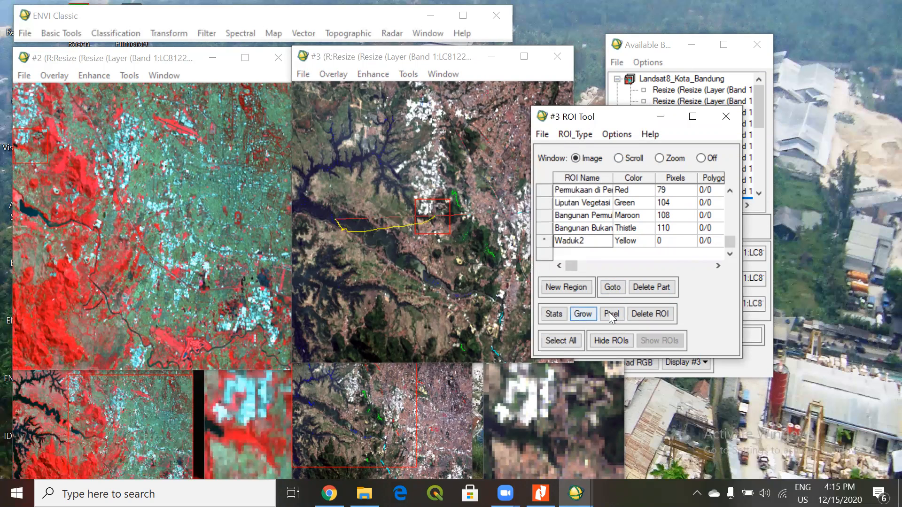
left_click(611, 289)
left_click(543, 294)
Set ROI drawing to the Zoom window and the ROI type to Point for the Waduk2 region.
left_click(662, 160)
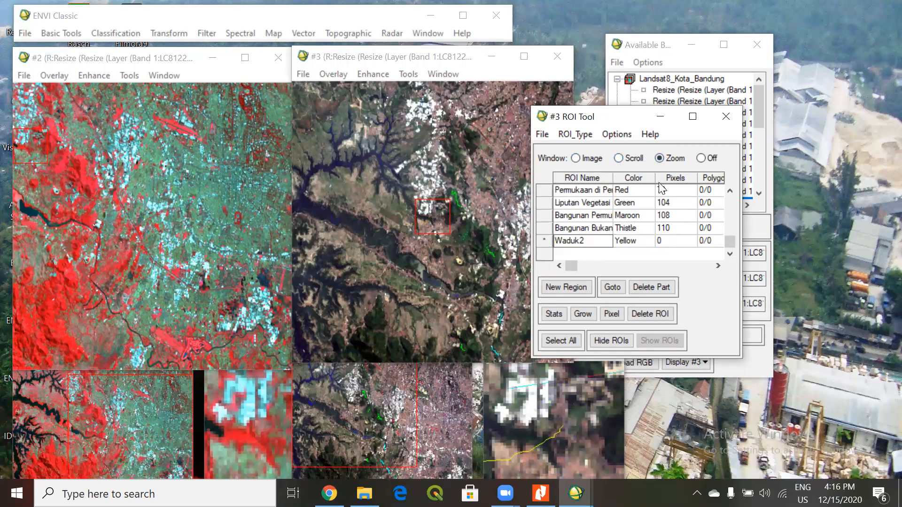
left_click(676, 242)
left_click(583, 242)
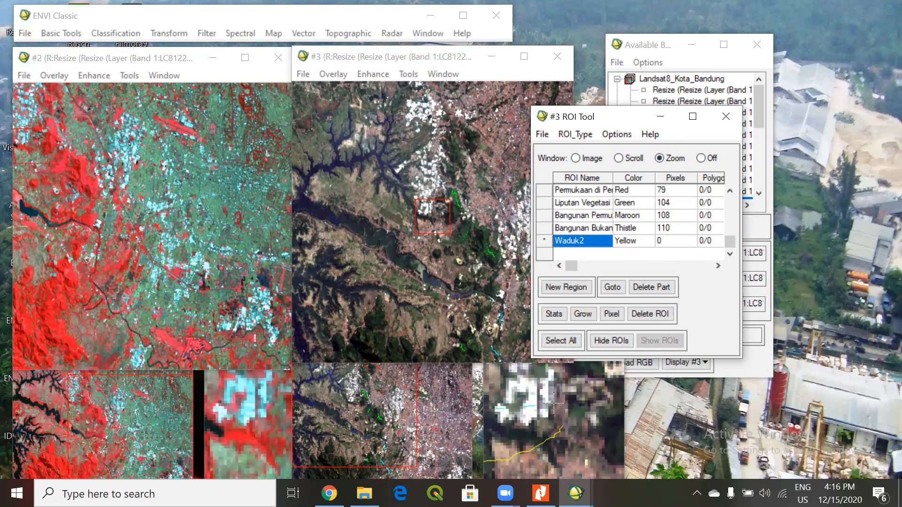
left_click(580, 135)
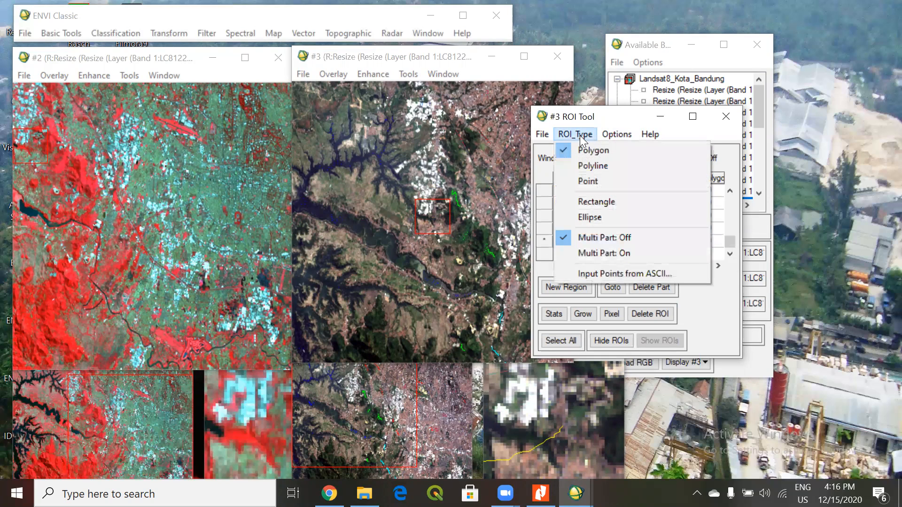
left_click(579, 182)
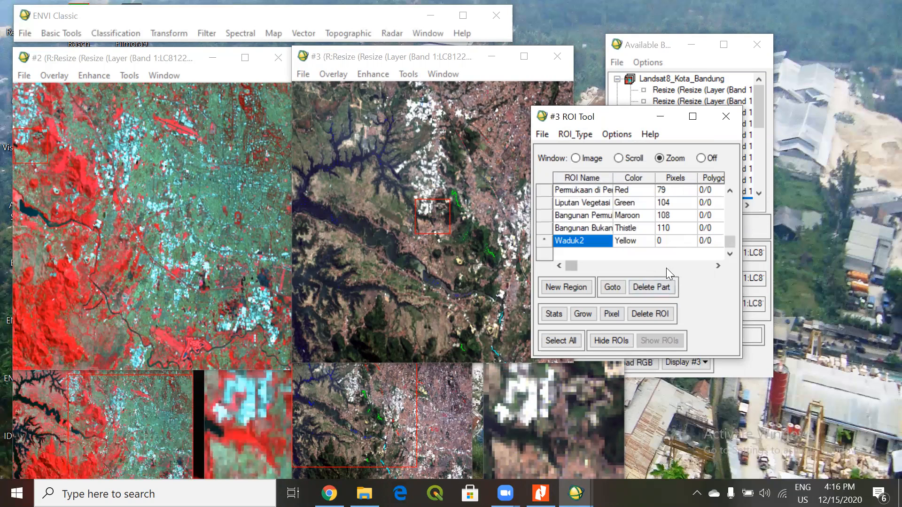
left_click(571, 266)
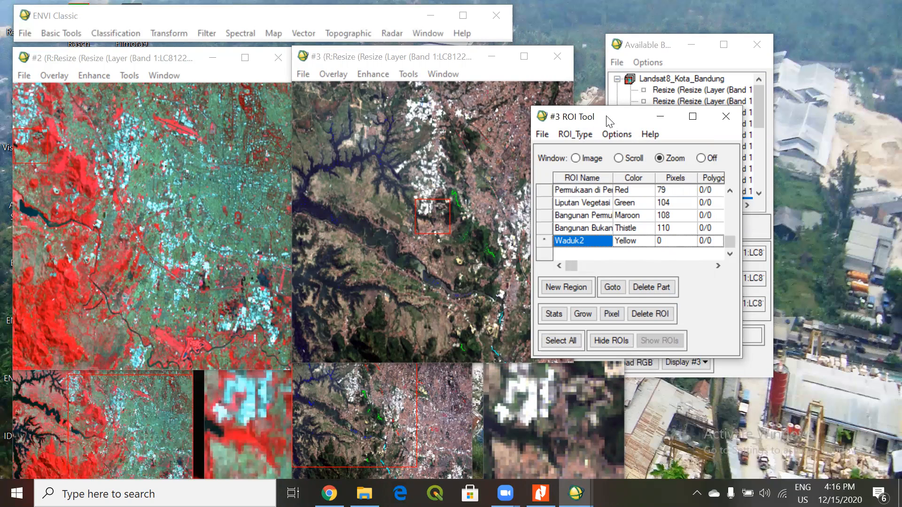
Bring the reservoir into the Display #3 zoom window and mark three Waduk2 sample points on its water.
left_click_drag(610, 121, 654, 120)
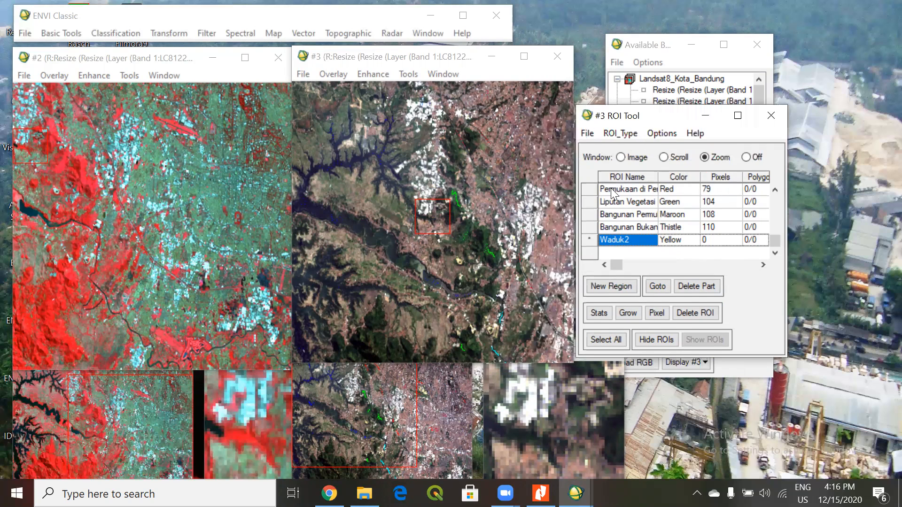
left_click(389, 405)
left_click(353, 375)
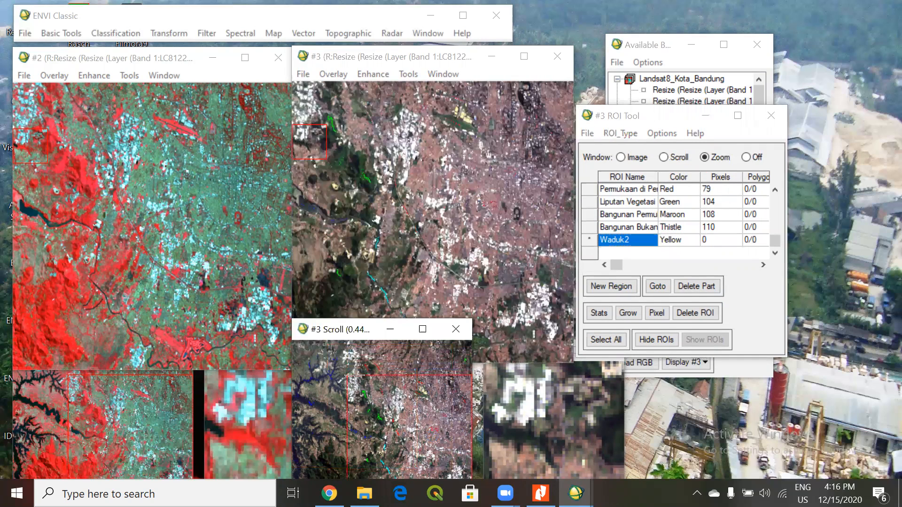
left_click_drag(337, 331, 338, 319)
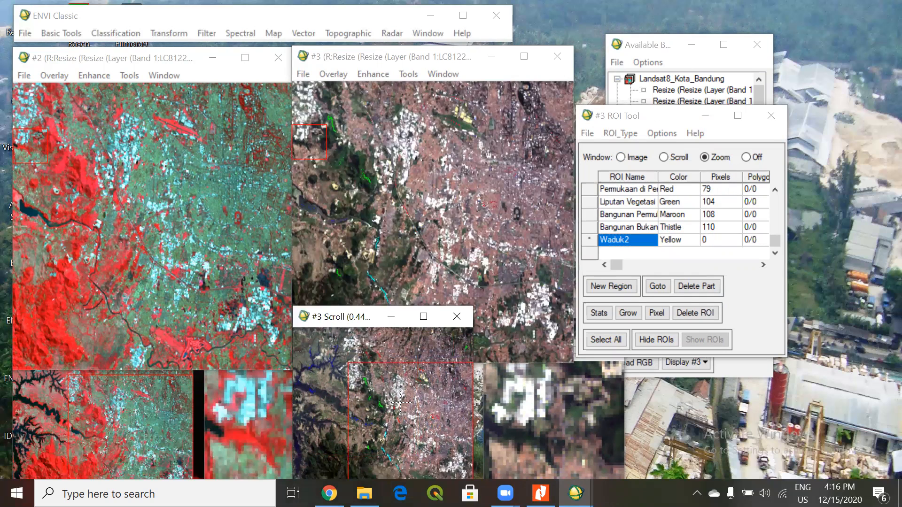
left_click(416, 386)
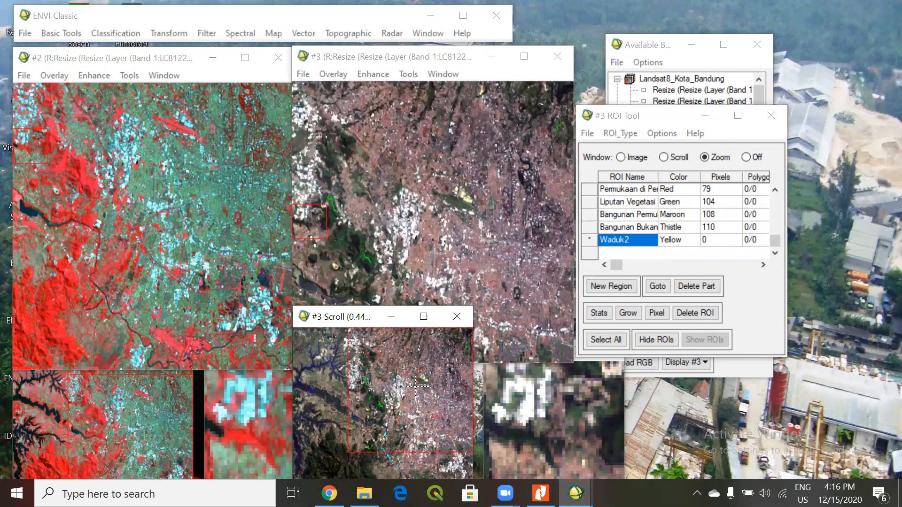
left_click_drag(416, 394, 415, 425)
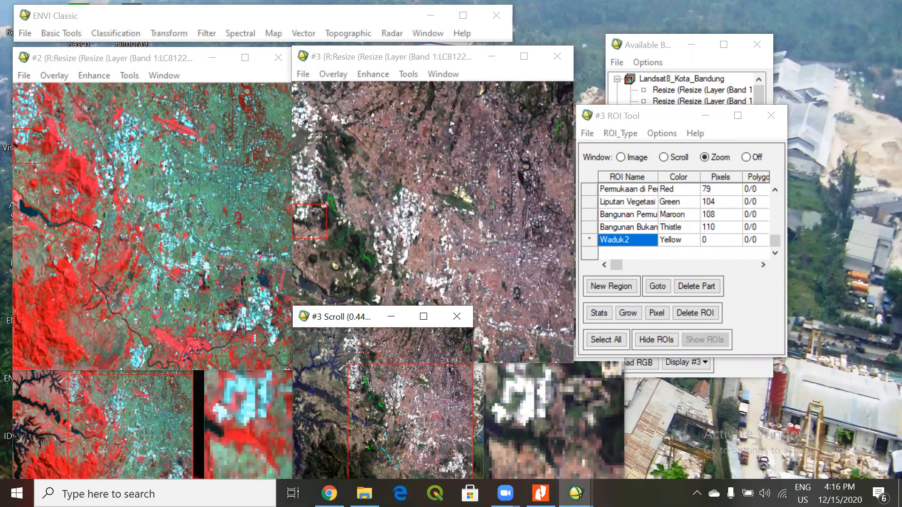
left_click(421, 386)
left_click(366, 404)
left_click_drag(406, 149, 354, 166)
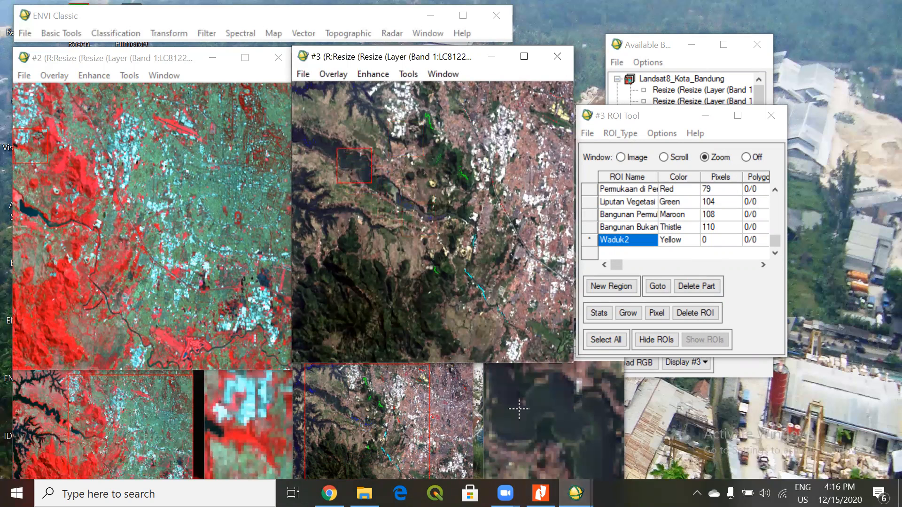
left_click(547, 396)
left_click(521, 416)
left_click(569, 418)
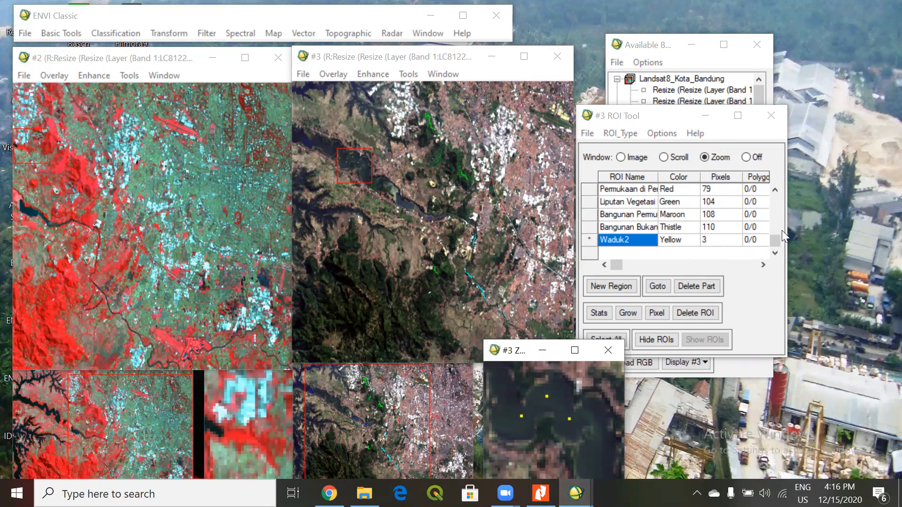
Set the Waduk2 region's color to Blue, matching the existing Waduk class.
left_click_drag(775, 239, 777, 201)
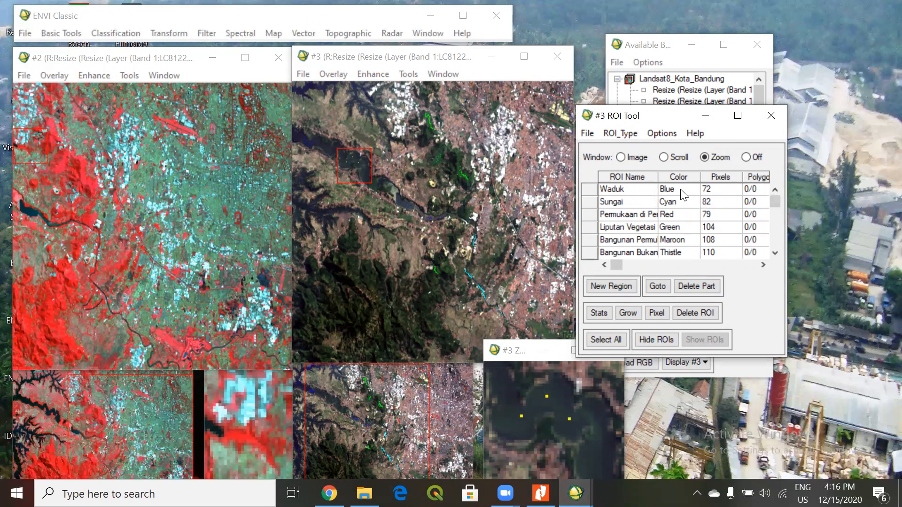
left_click_drag(774, 200, 774, 256)
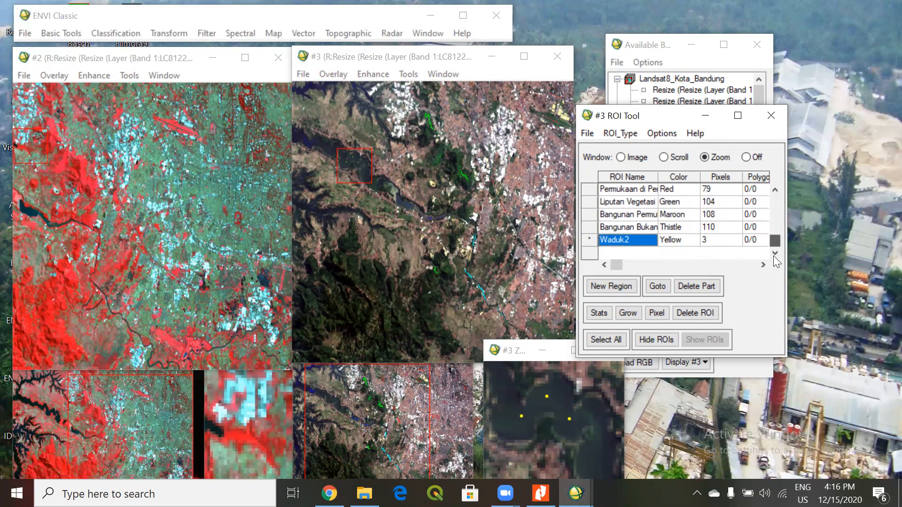
left_click(681, 240)
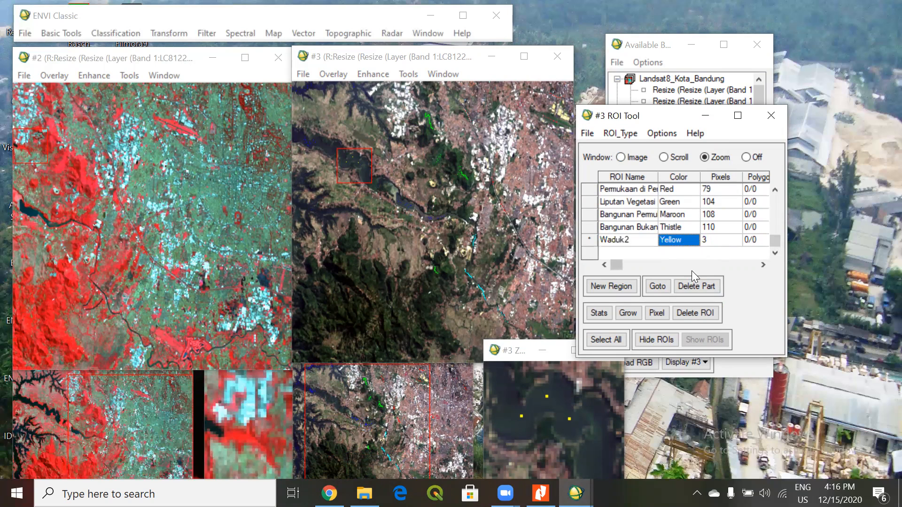
right_click(676, 235)
mouse_move(709, 263)
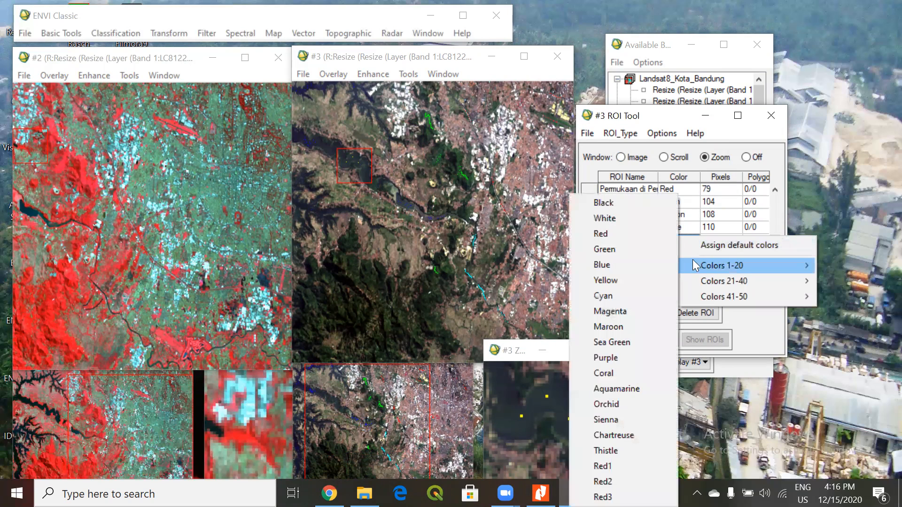
left_click(608, 263)
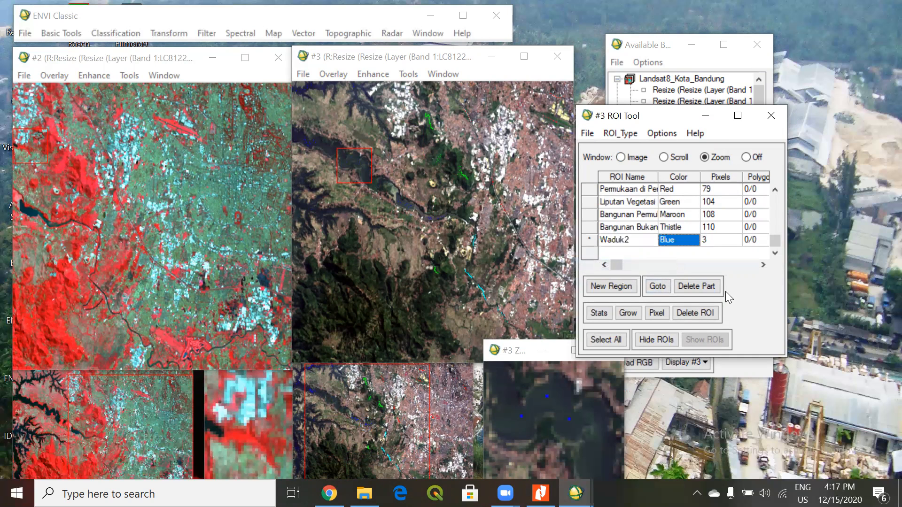
Magnify the Display #3 zoom window and add seven more Waduk2 points on the same part of the reservoir.
left_click(545, 402)
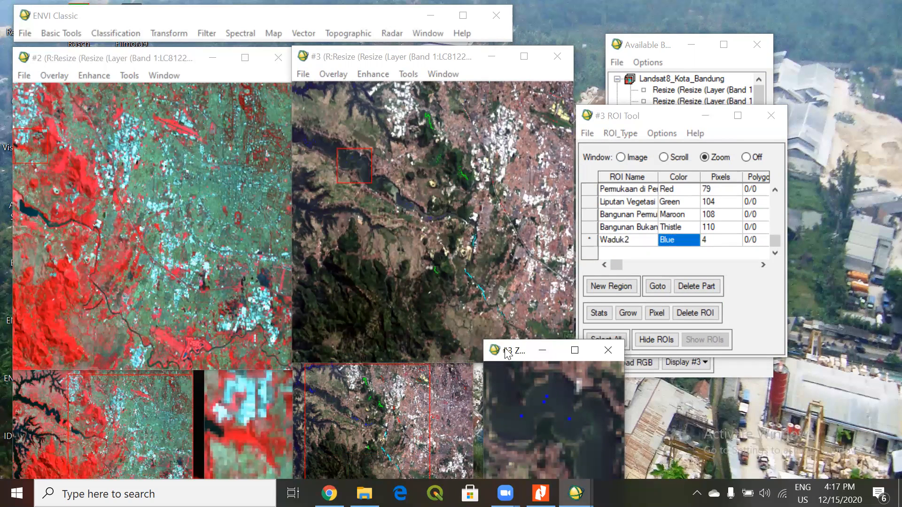
left_click_drag(499, 351, 487, 312)
left_click(489, 458)
left_click(489, 457)
left_click(489, 457)
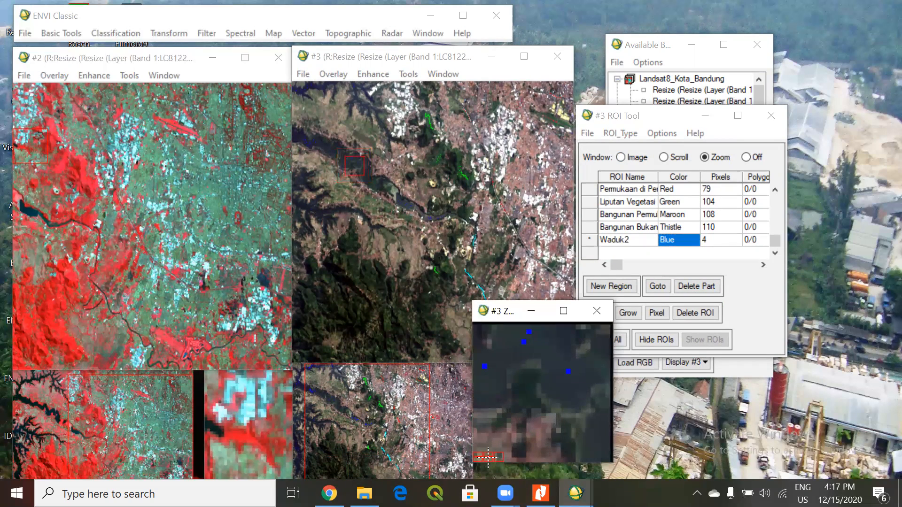
left_click(488, 457)
left_click(489, 457)
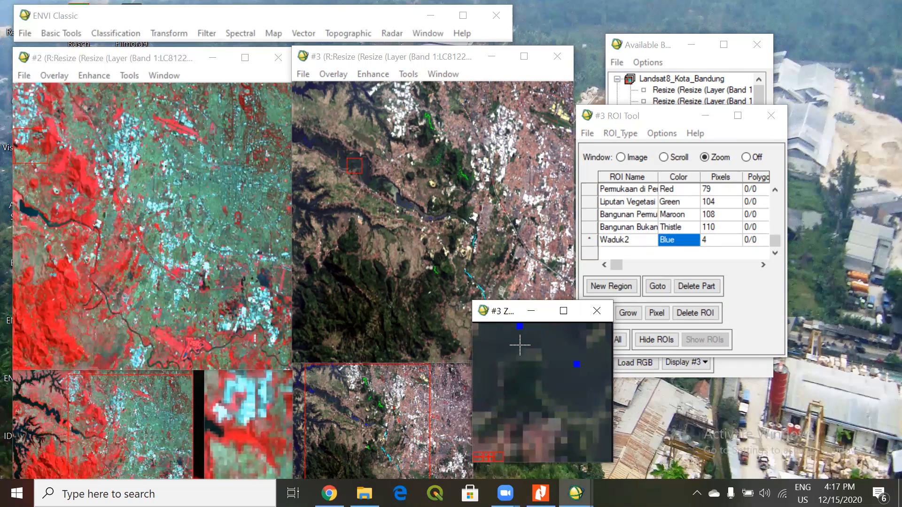
left_click(577, 396)
left_click(573, 359)
left_click(558, 339)
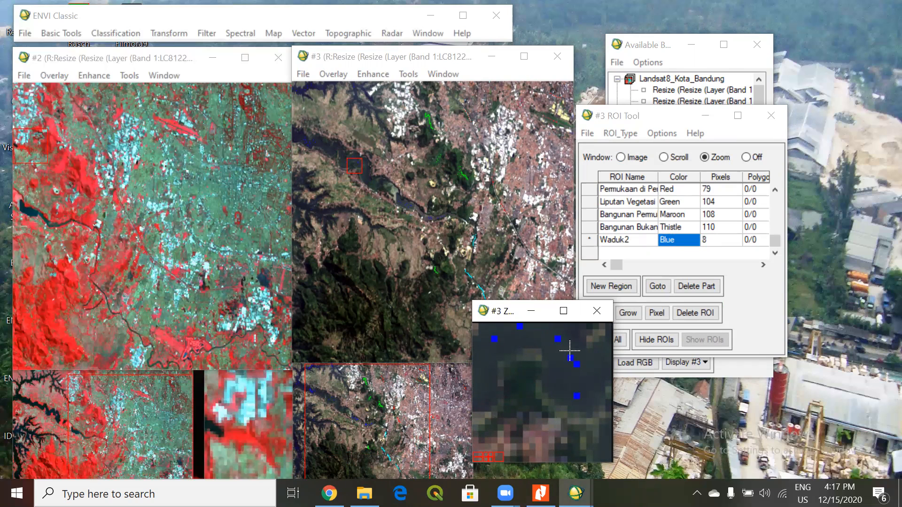
left_click(583, 371)
left_click(595, 371)
Add two Waduk2 points on the water at the southeastern end of the reservoir.
left_click(365, 412)
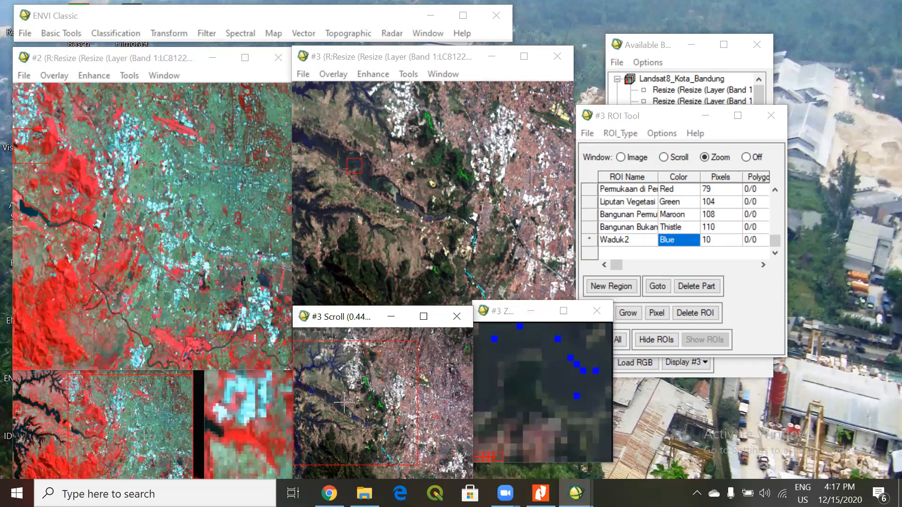
left_click_drag(380, 220, 447, 271)
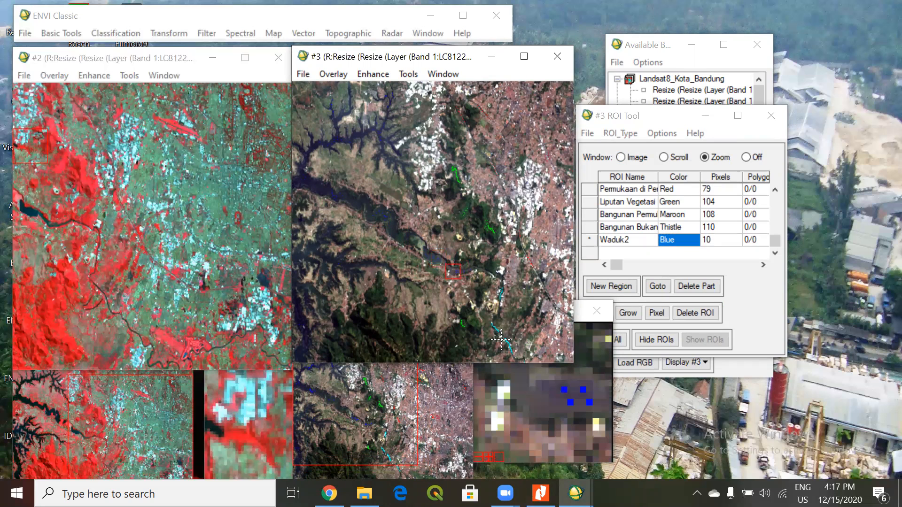
left_click(540, 400)
Add six Waduk2 points along the dark water in the middle stretch of the reservoir.
left_click(410, 249)
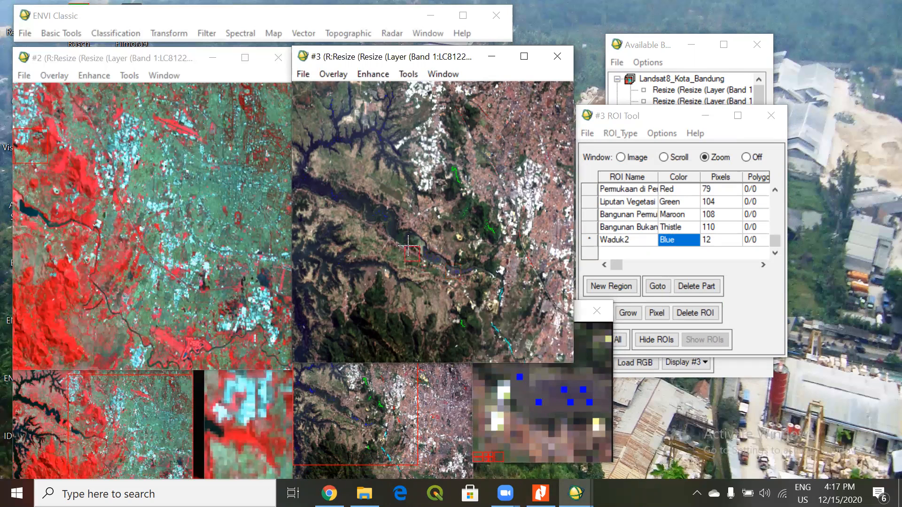
left_click(408, 233)
left_click(540, 395)
left_click(551, 390)
left_click(552, 377)
left_click(520, 421)
left_click(507, 434)
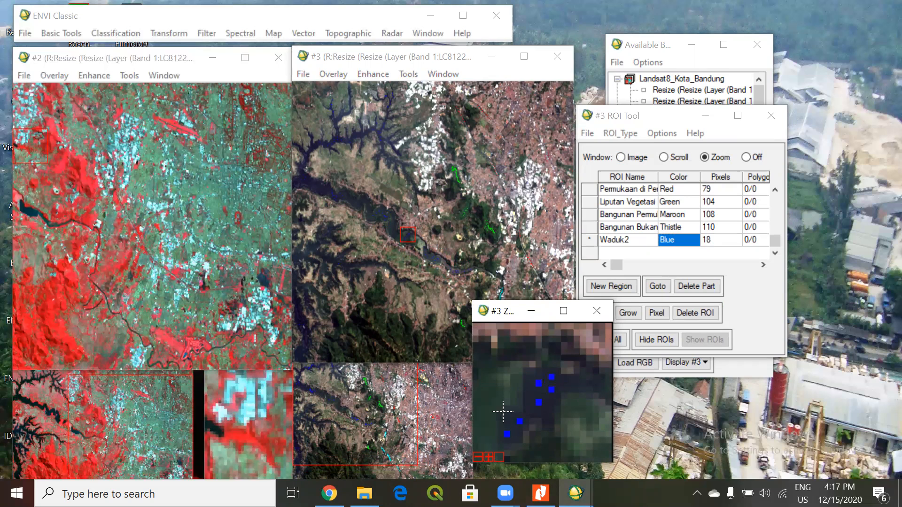
Center the zoom box on the reservoir's northwestern end and move the ROI Tool farther from the Display #3 windows.
left_click(340, 205)
left_click(316, 187)
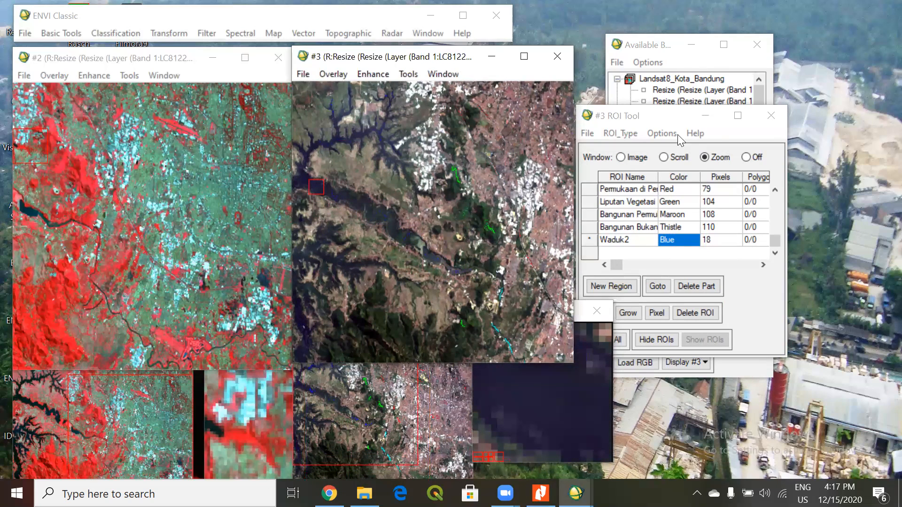
left_click(666, 118)
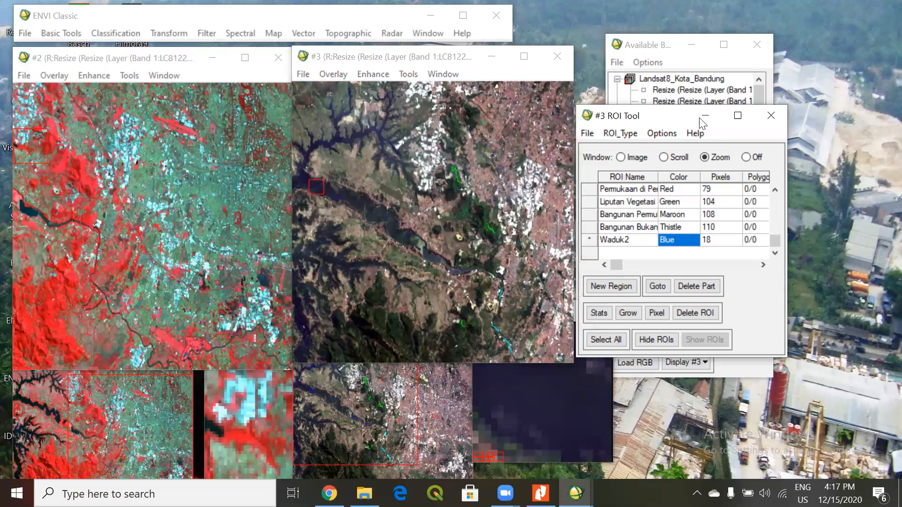
left_click_drag(701, 123, 741, 124)
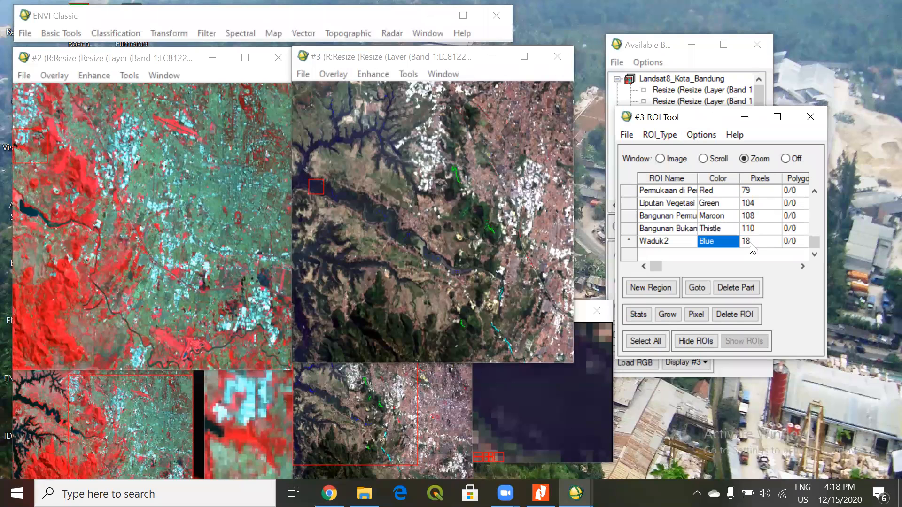
Review the ROI list, add a new region below Waduk2 and name it Sungai.
scroll(736, 218, "up", 1)
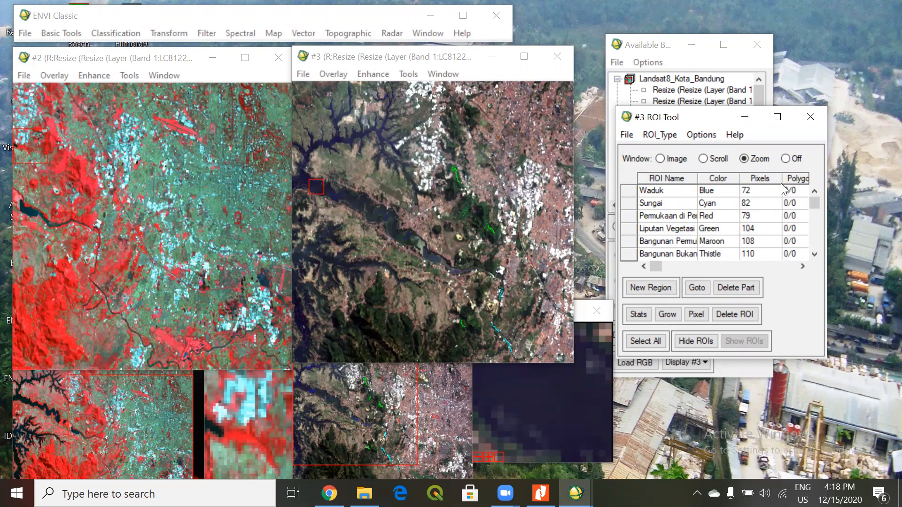
scroll(782, 188, "down", 1)
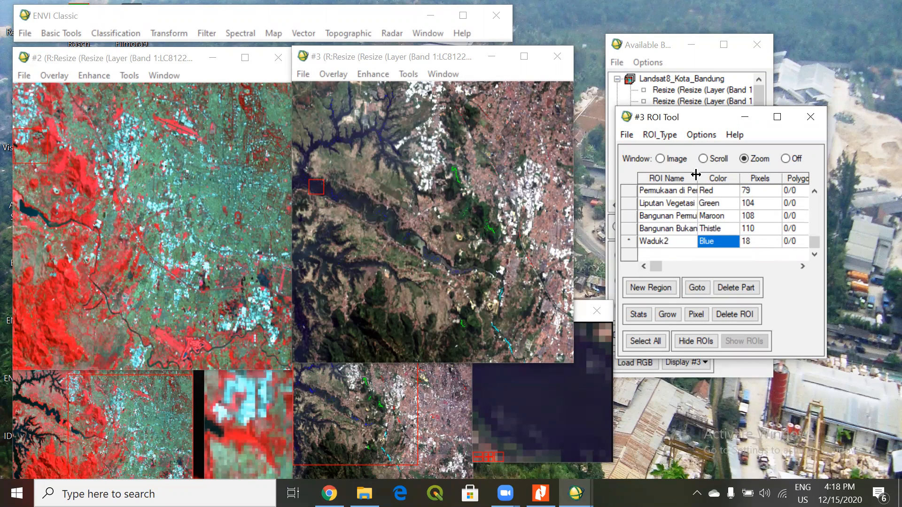
left_click(651, 287)
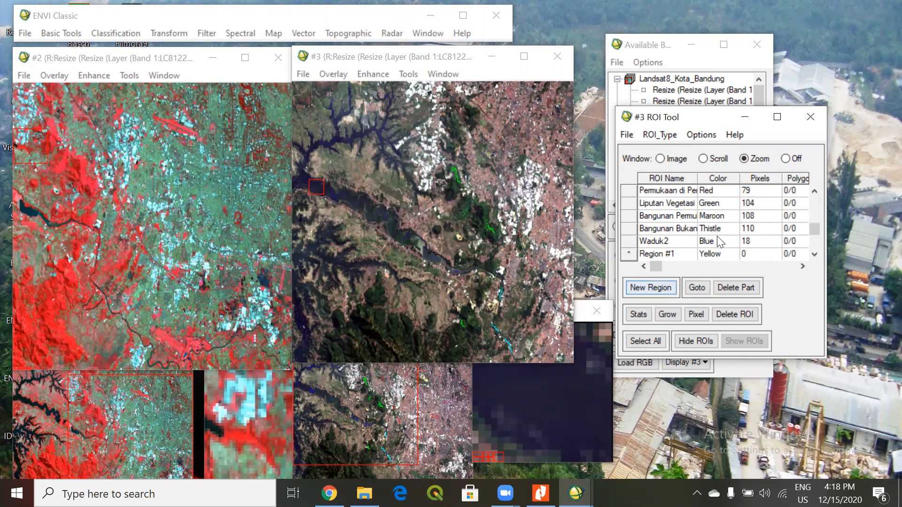
left_click(682, 253)
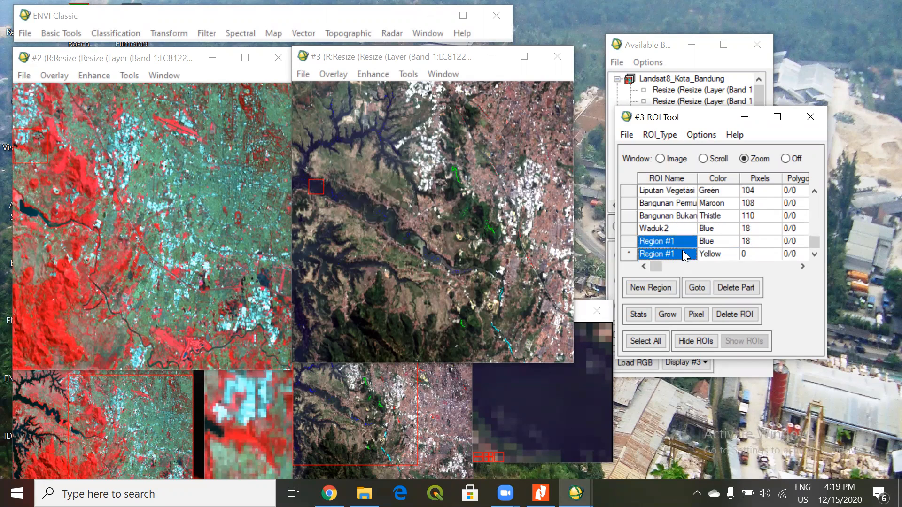
type("Sungai")
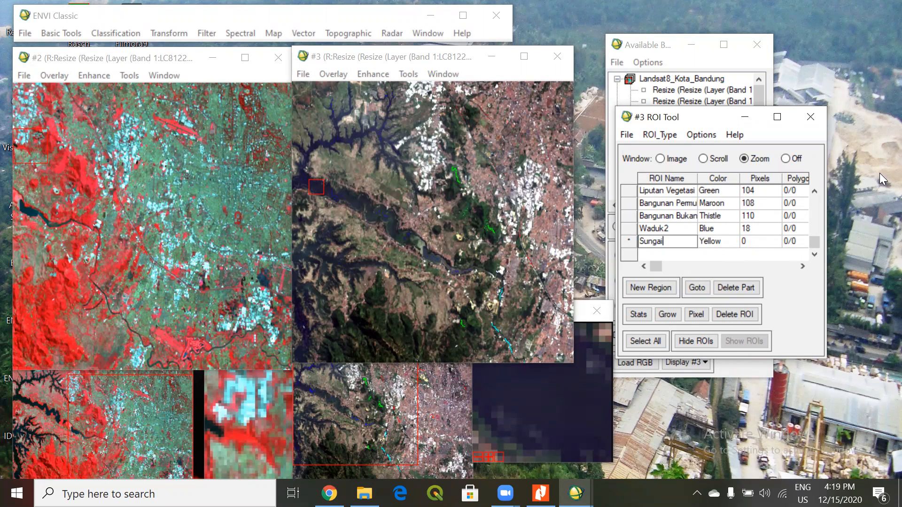
key("Return")
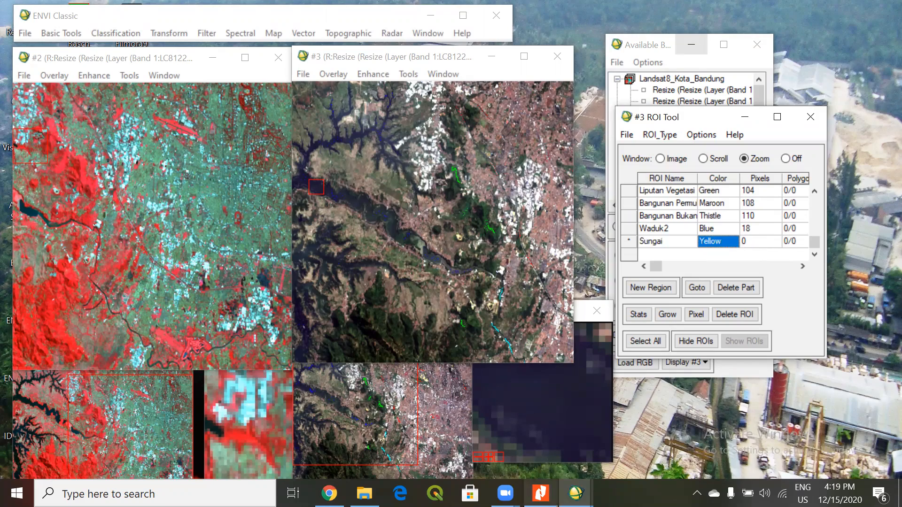
Switch to Nitro Pro and view the 1:250 000 land-cover class table in the 11489_SNI 7645-1-2014 document.
left_click(541, 493)
scroll(546, 260, "up", 7)
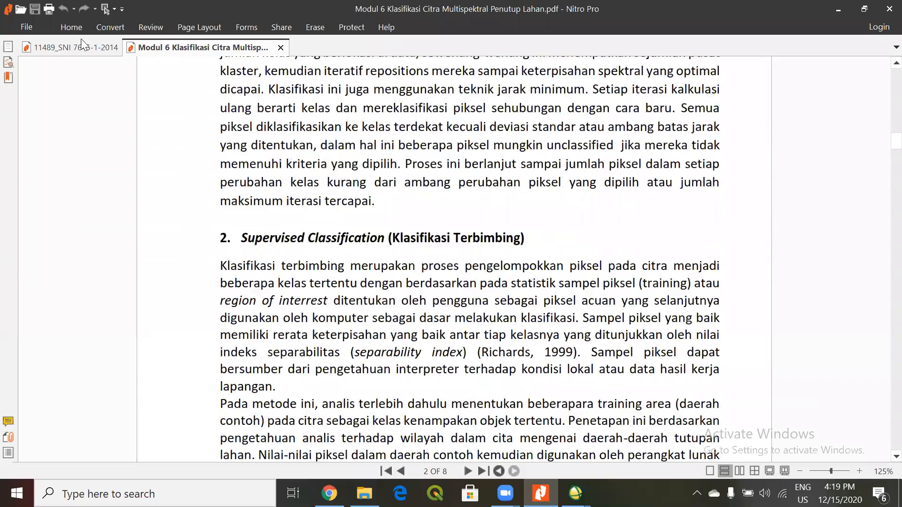
scroll(80, 40, "down", 3)
left_click(50, 52)
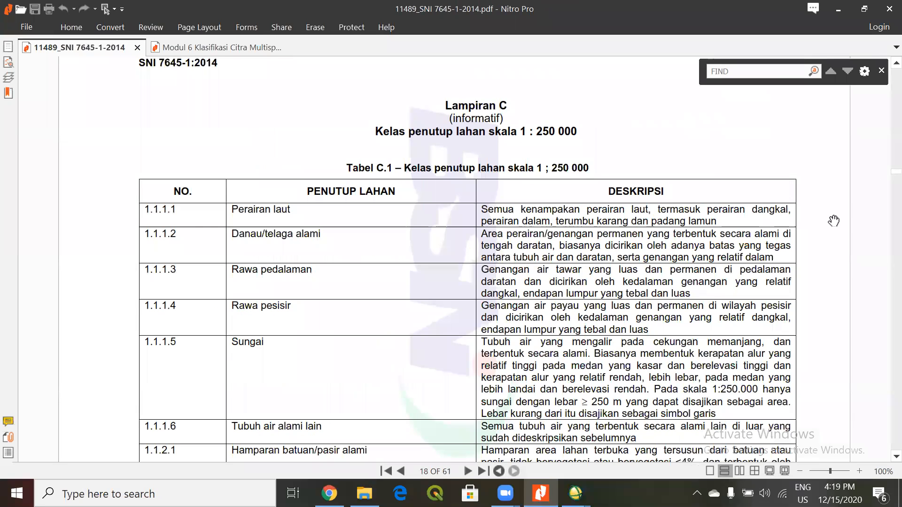
scroll(588, 217, "down", 1)
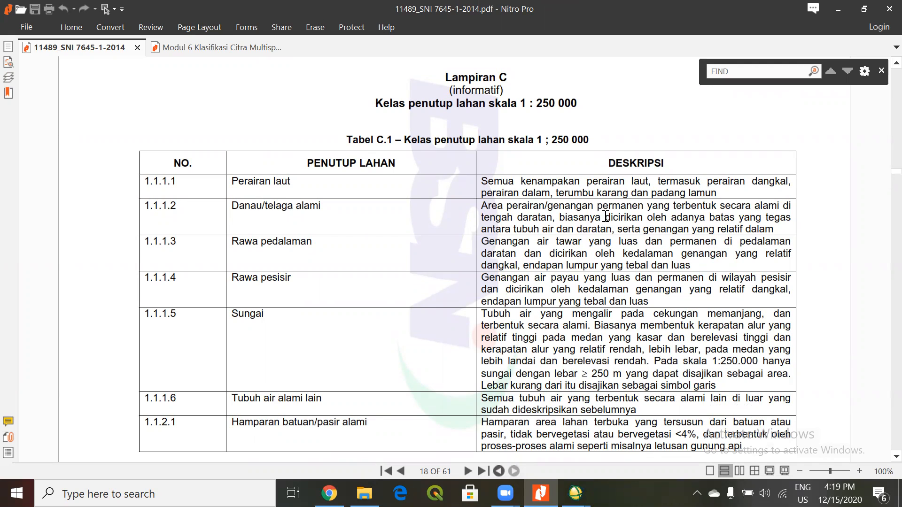
scroll(637, 239, "down", 3)
scroll(637, 240, "up", 3)
Return to the start of the SNI document, read its table of contents and browse ahead to the appendix tables.
left_click_drag(883, 172, 880, 69)
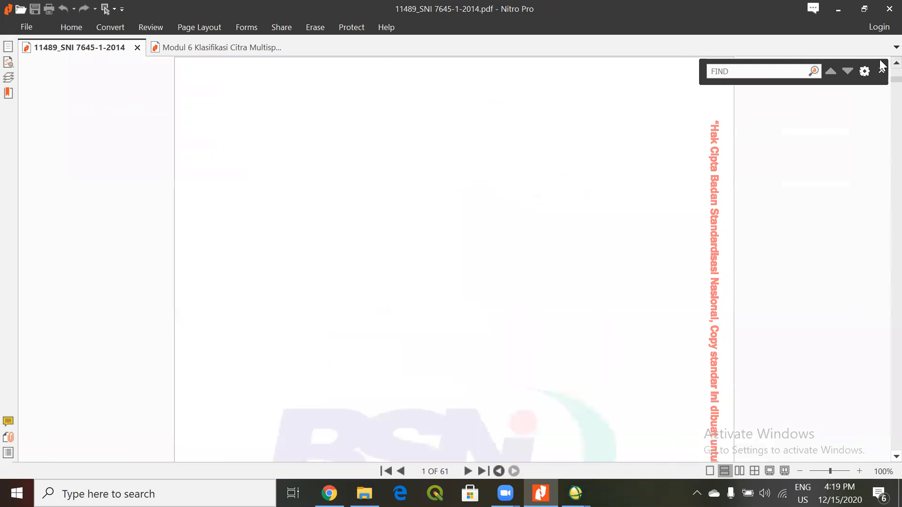
scroll(634, 167, "down", 3)
scroll(639, 169, "down", 10)
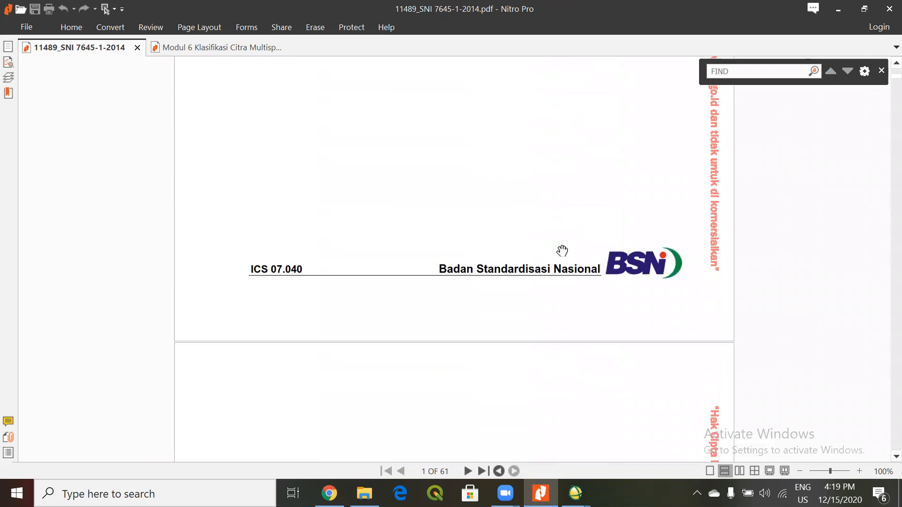
scroll(582, 261, "down", 12)
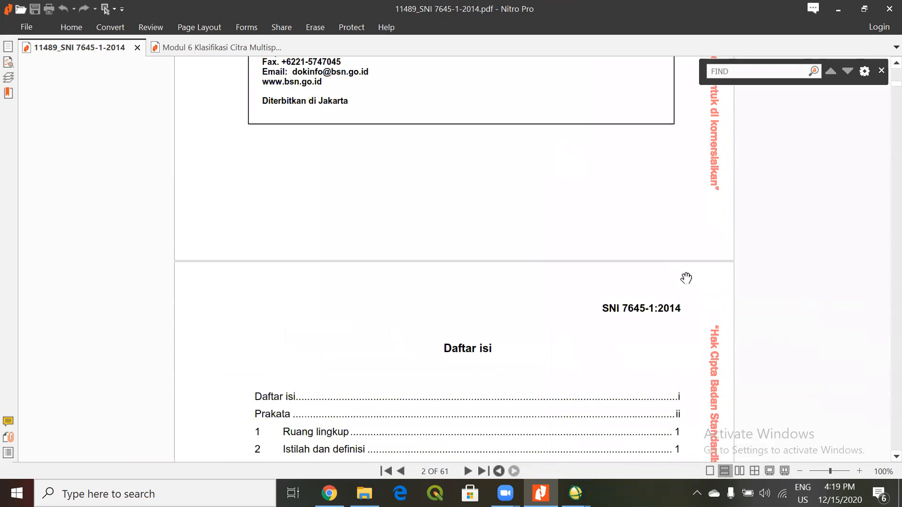
scroll(507, 263, "down", 3)
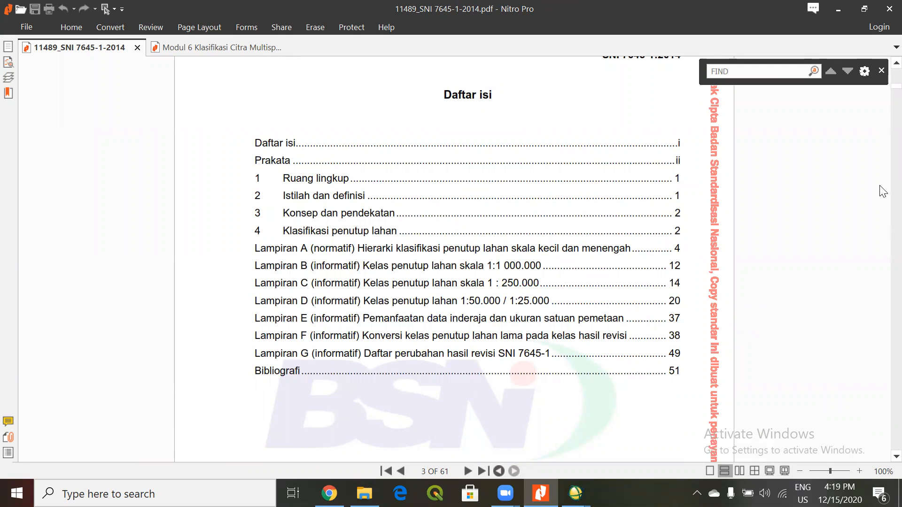
left_click_drag(880, 108, 879, 279)
scroll(766, 120, "up", 5)
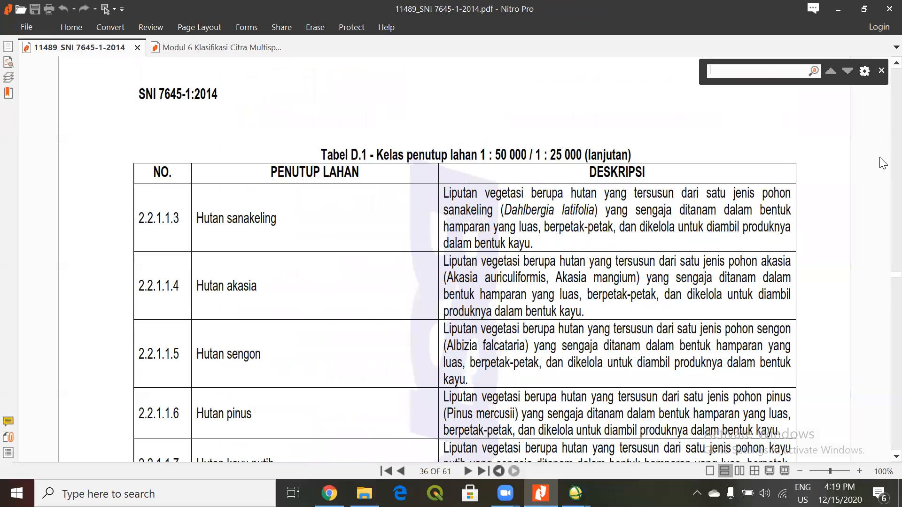
Search the SNI document for 250.000 and step through the matches to the Sungai entry in Table C.1.
type("250.000")
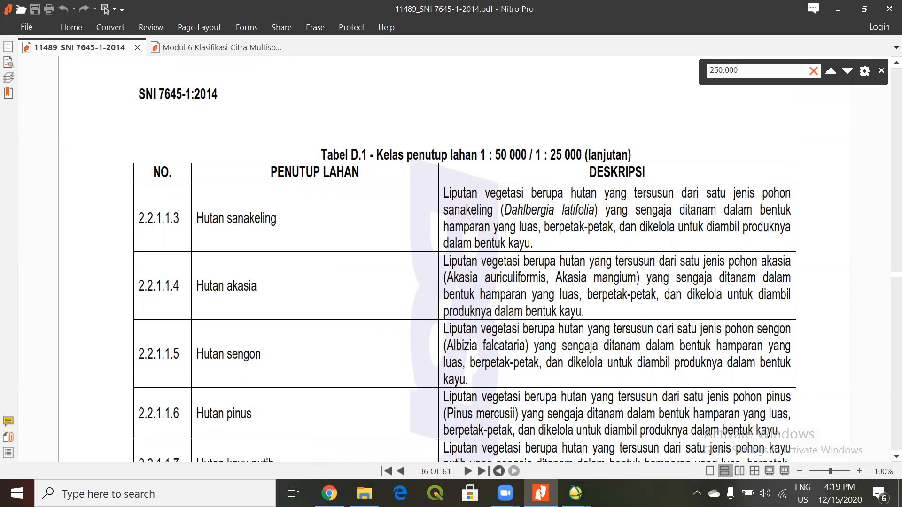
key("Return")
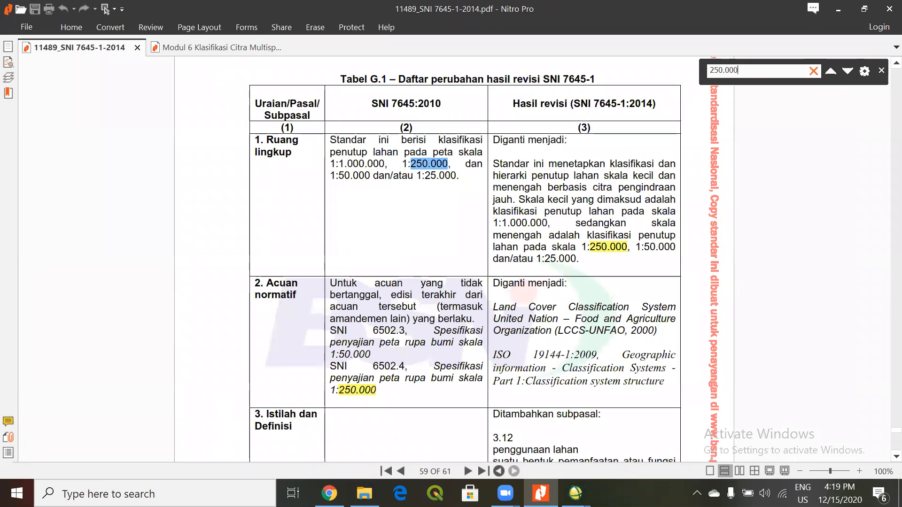
key("Return")
key("Return")
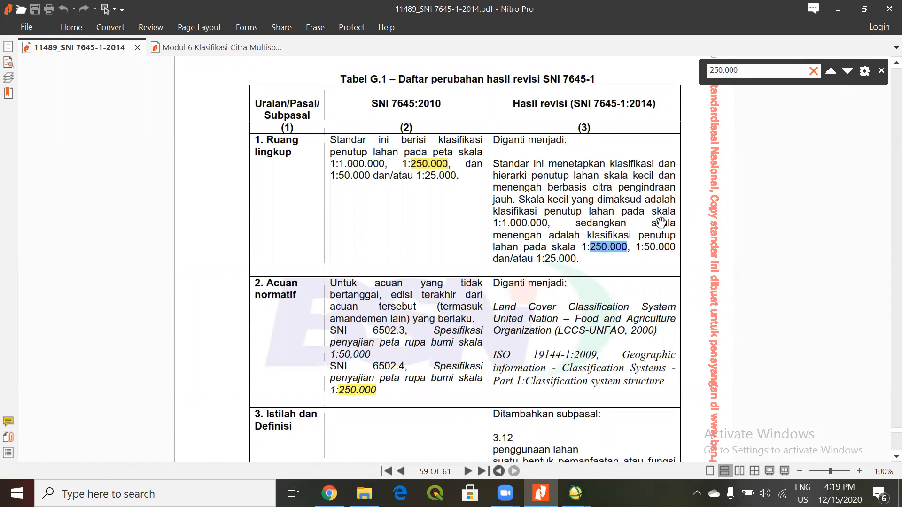
key("Return")
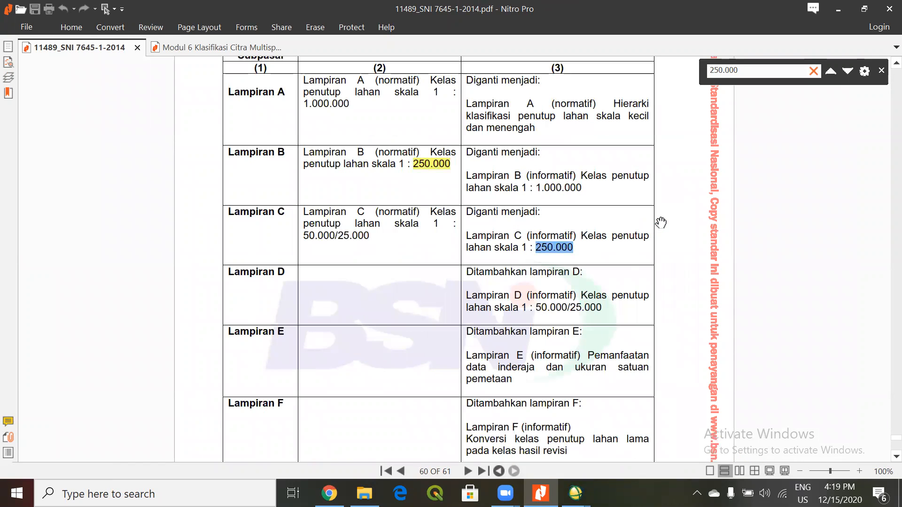
key("Return")
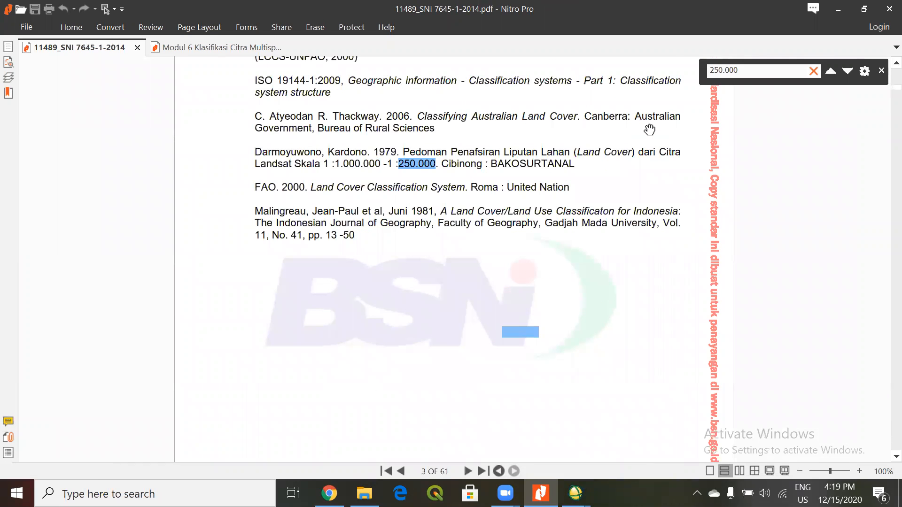
key("Return")
key("Return")
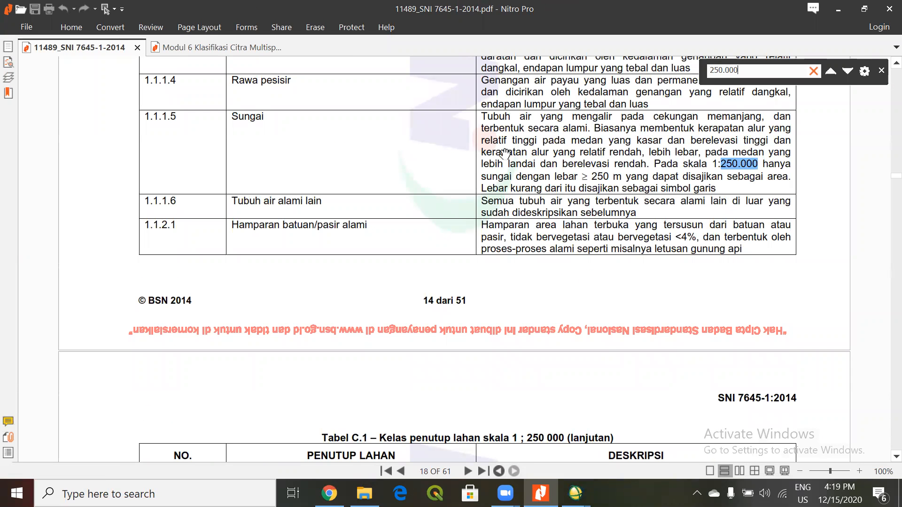
Read through the land-cover classes and descriptions of Table C.1 in Lampiran C for scale 1:250 000.
scroll(519, 200, "up", 3)
scroll(519, 188, "up", 8)
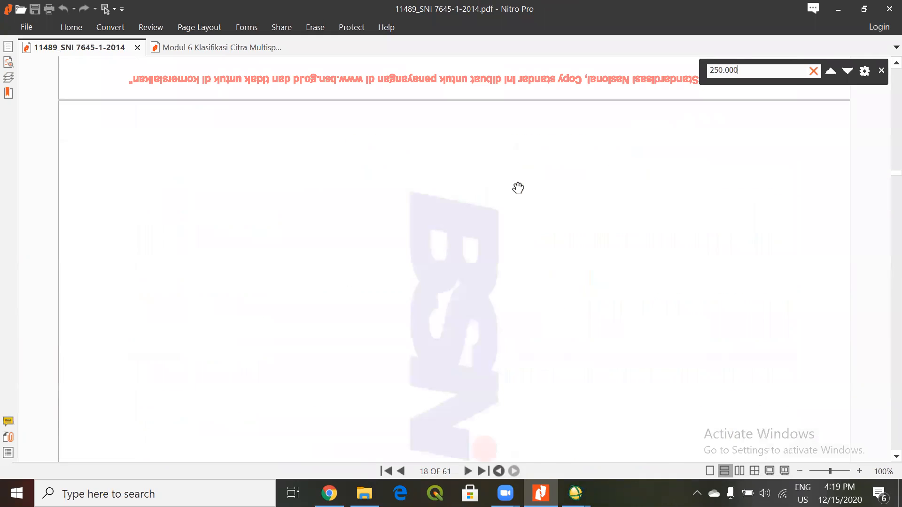
scroll(517, 207, "down", 1)
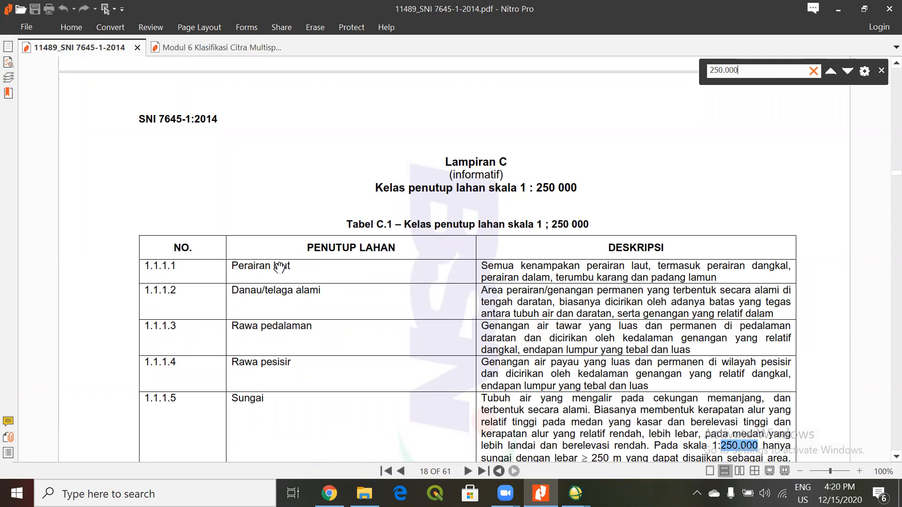
scroll(509, 257, "down", 10)
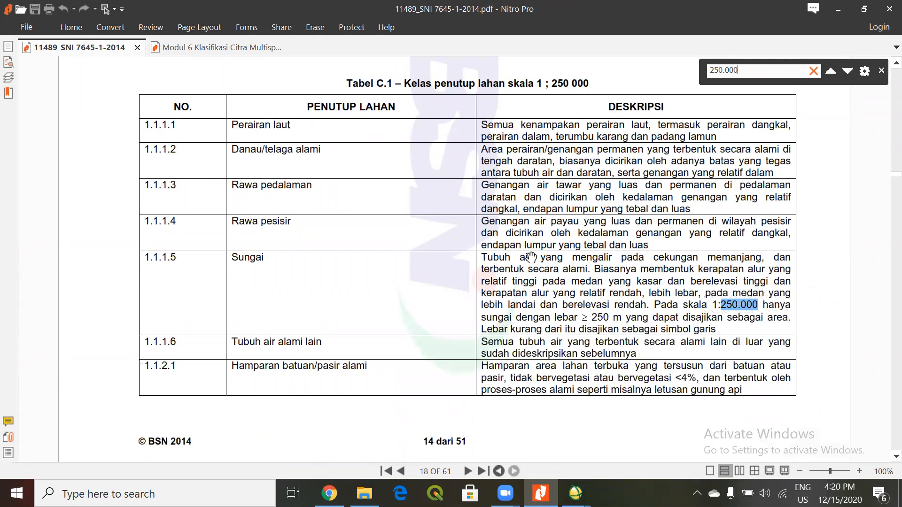
scroll(543, 260, "down", 12)
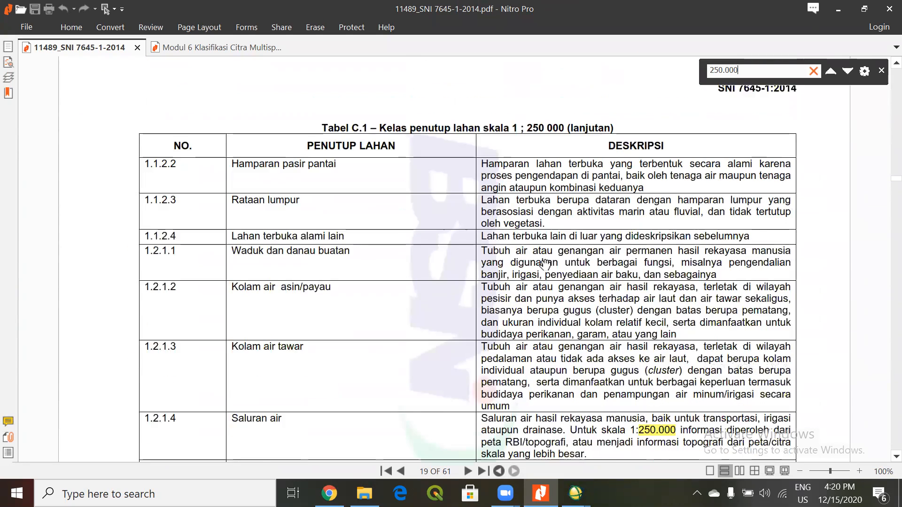
scroll(545, 267, "down", 20)
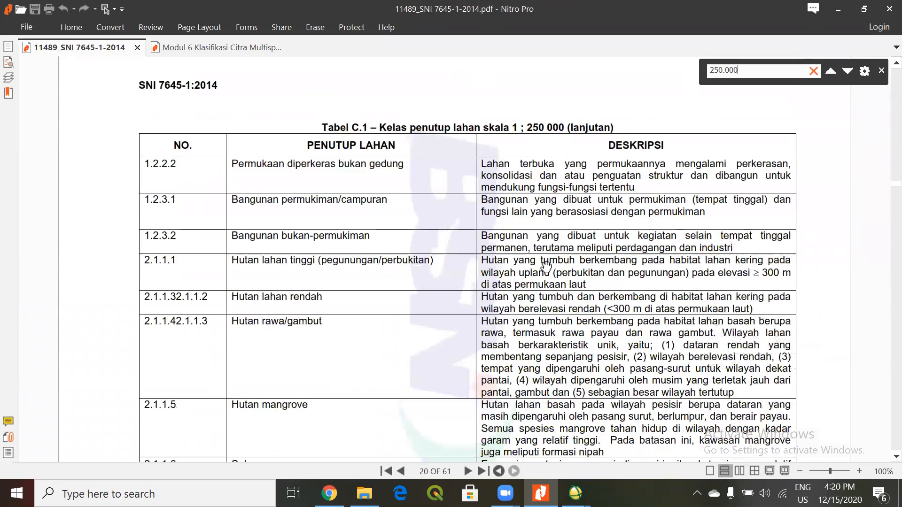
scroll(548, 274, "down", 18)
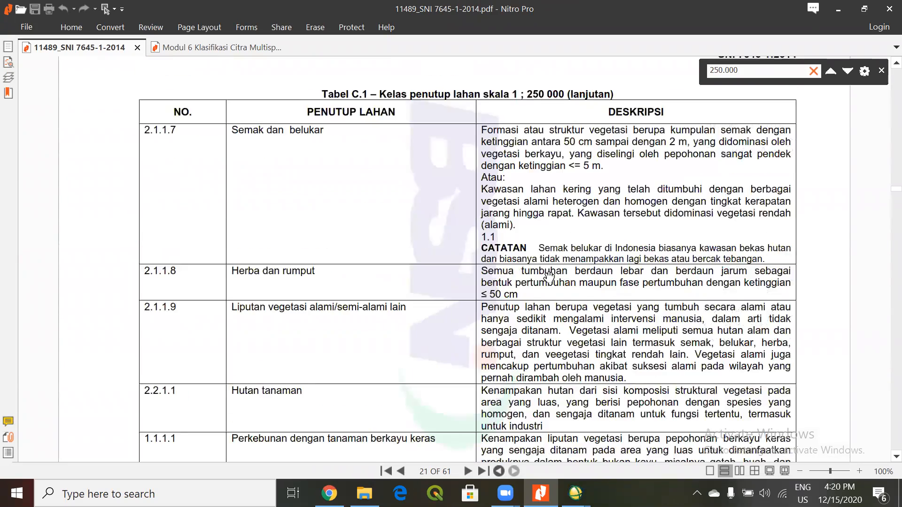
scroll(551, 279, "down", 18)
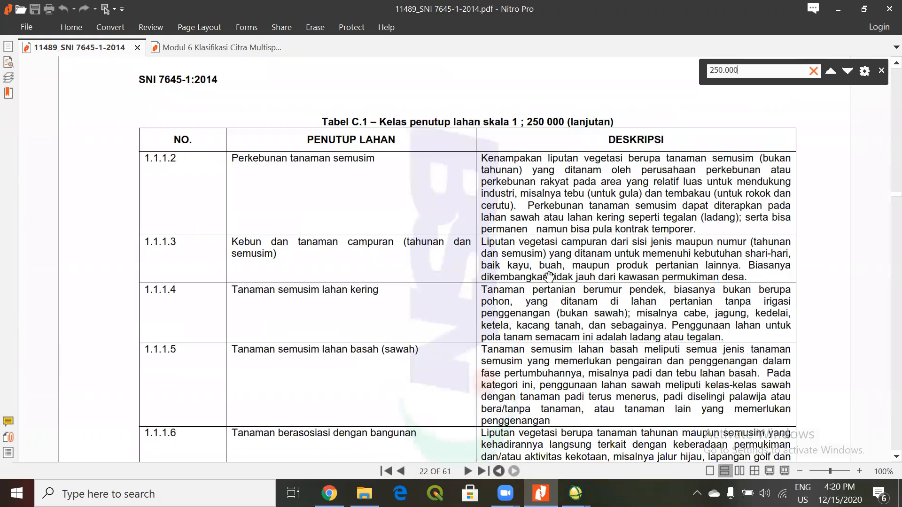
Continue to Lampiran D and examine the first land-cover classes of Table D.1 for scales 1:50 000 / 1:25 000.
scroll(546, 280, "down", 18)
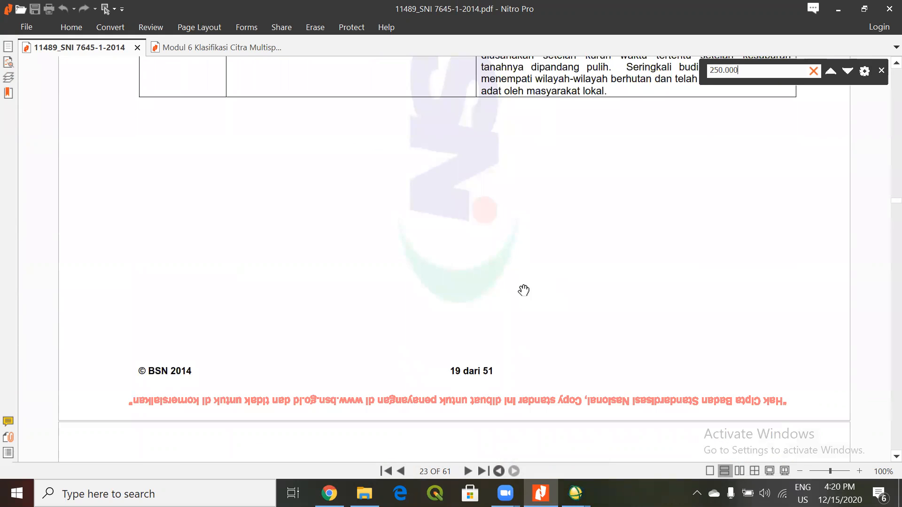
scroll(517, 292, "down", 5)
scroll(511, 296, "down", 3)
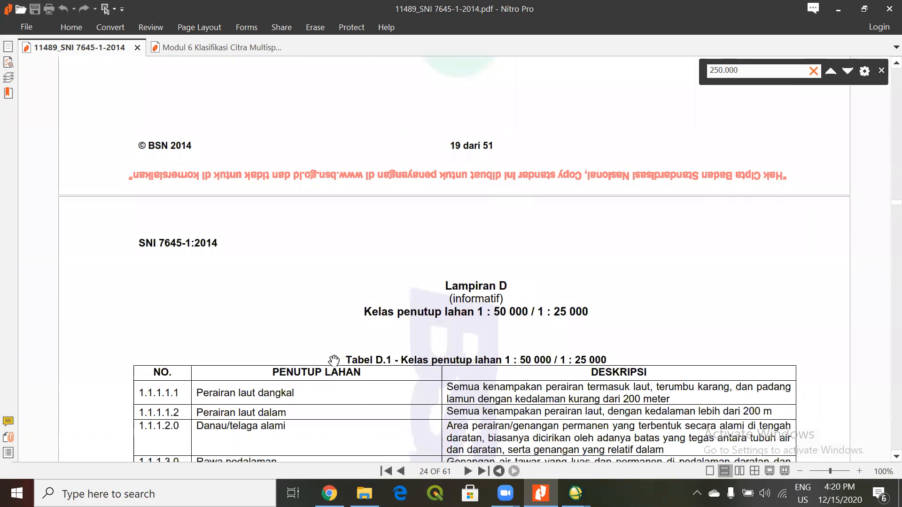
scroll(329, 374, "down", 3)
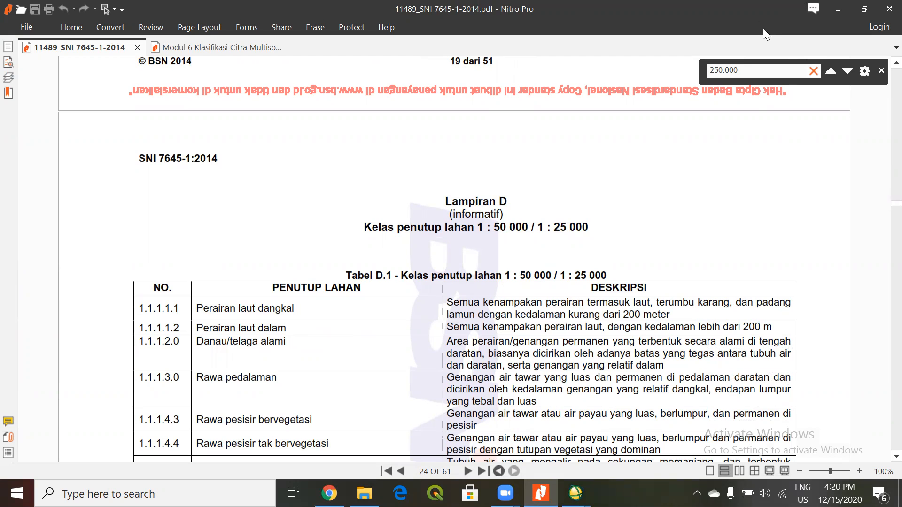
Return to ENVI Classic and move the Available Bands List and the ROI Tool closer to the Display #3 windows.
left_click(839, 9)
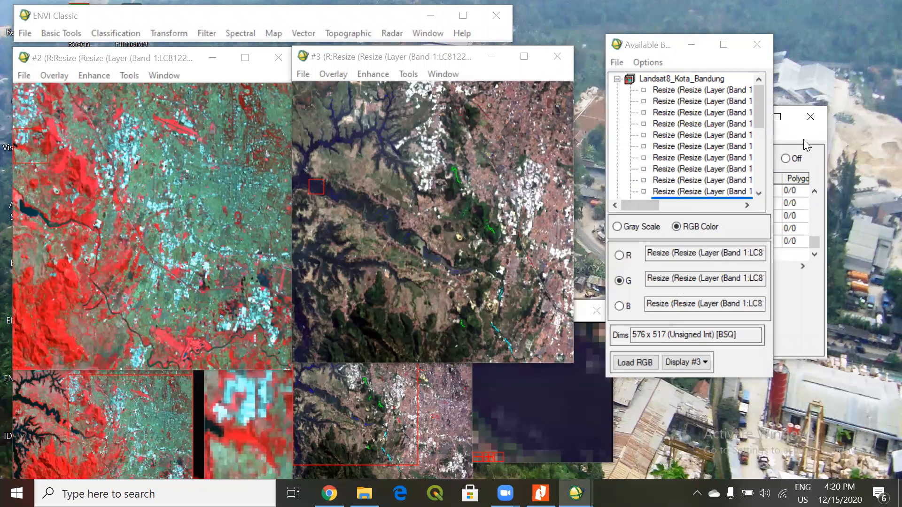
left_click_drag(663, 44, 514, 118)
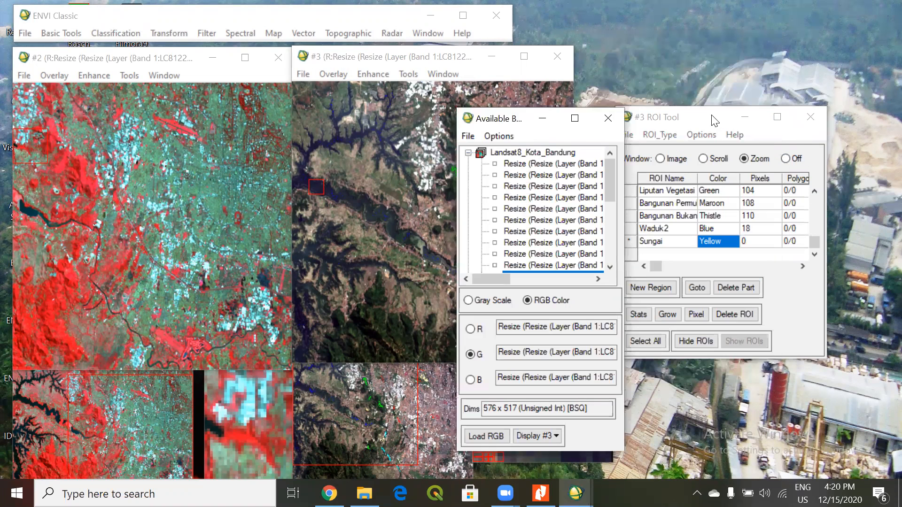
left_click(690, 123)
left_click_drag(677, 118, 575, 128)
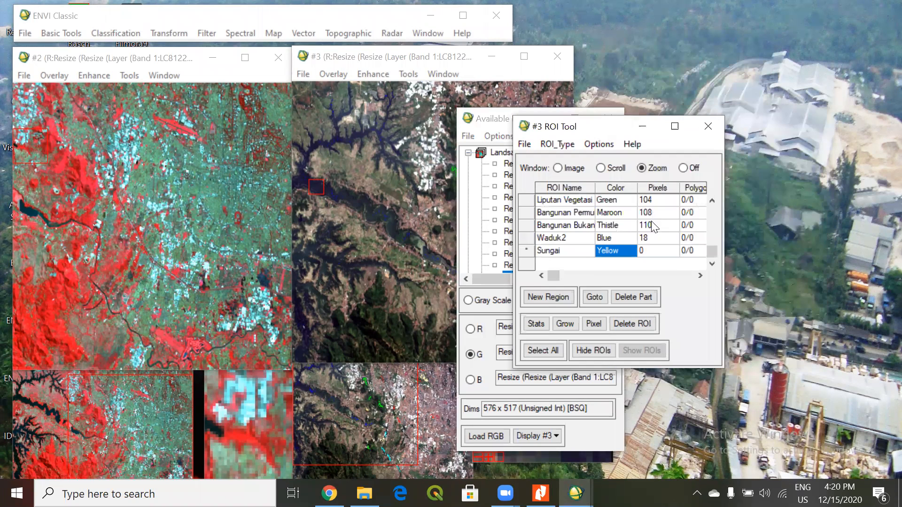
Rename the new yellow Sungai region as Sungai2.
left_click(581, 248)
left_click(581, 248)
type("2")
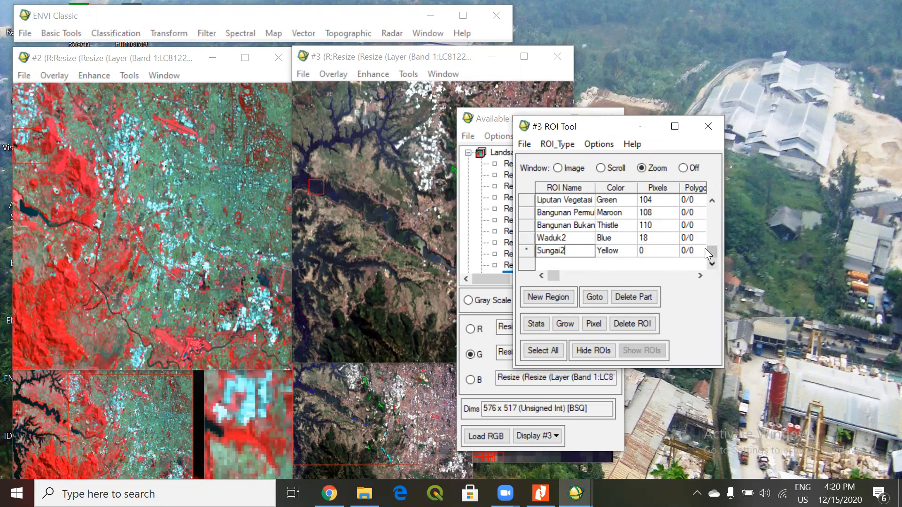
mouse_move(714, 255)
left_mouse_down()
mouse_move(715, 201)
mouse_move(718, 254)
left_mouse_up()
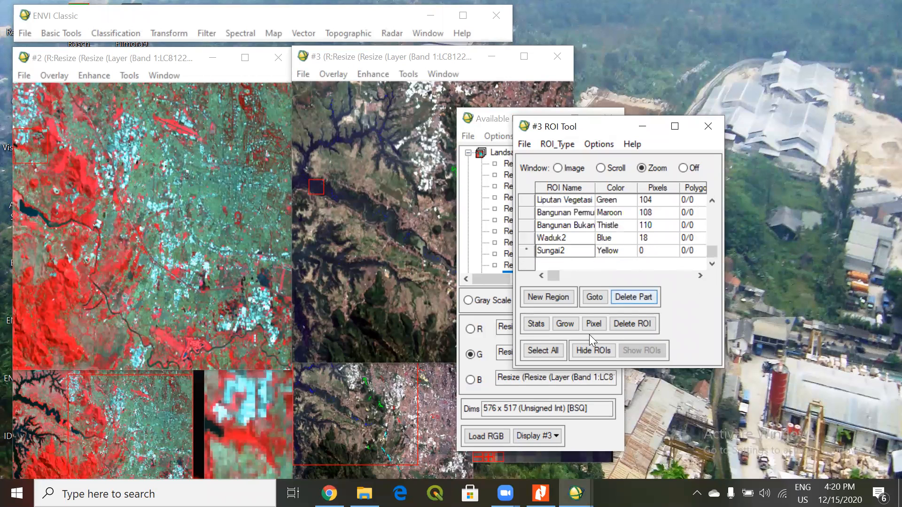
Set the colour of the Sungai2 region to Cyan.
right_click(607, 250)
mouse_move(649, 285)
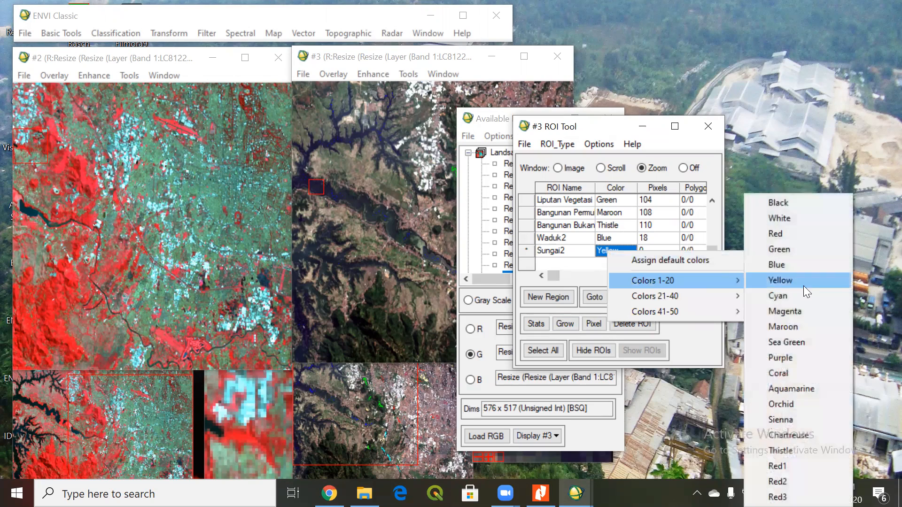
left_click(798, 297)
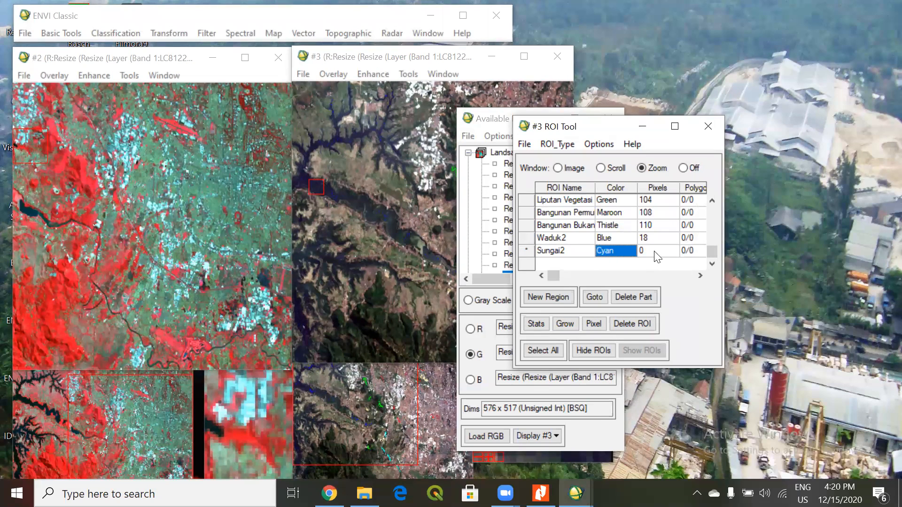
left_click(654, 251)
Mark four Sungai2 sample pixels along the dark river channel just west of the existing cyan samples in Display #3.
left_click(491, 238)
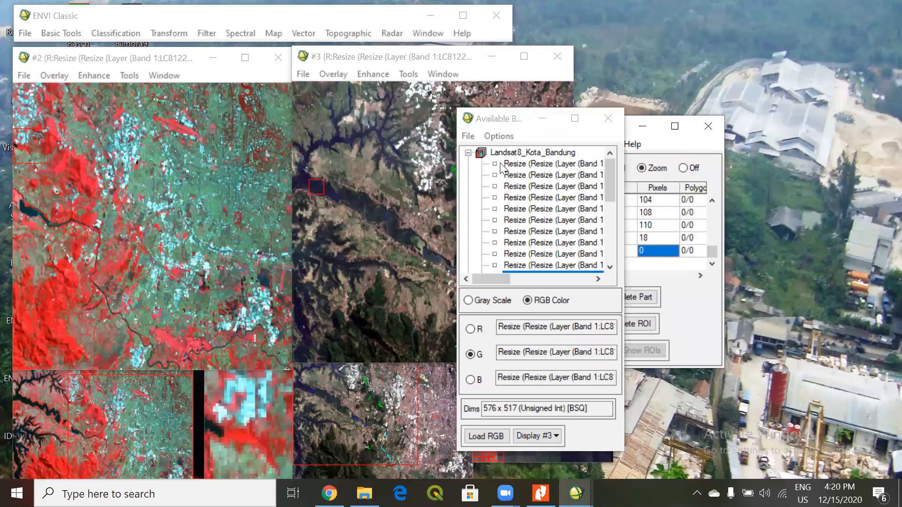
left_click(504, 168)
left_click_drag(378, 411, 416, 441)
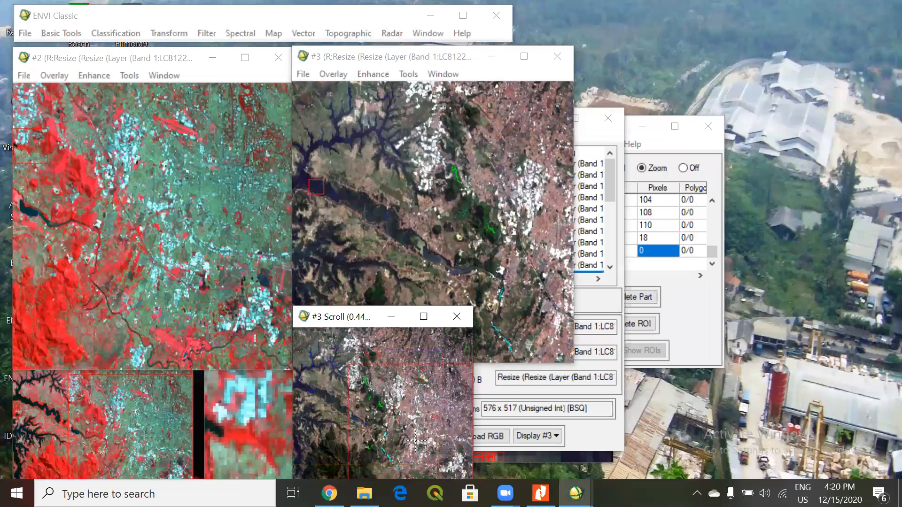
left_click_drag(422, 57, 419, 26)
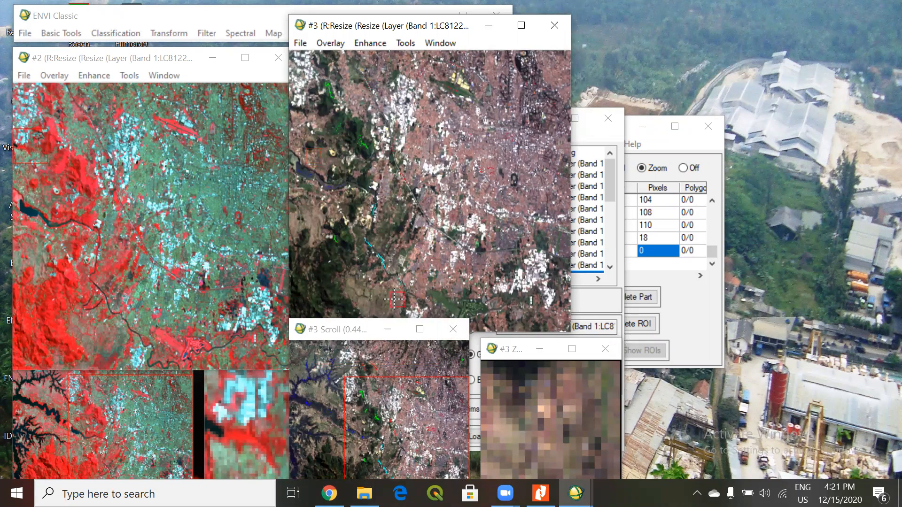
left_click(395, 277)
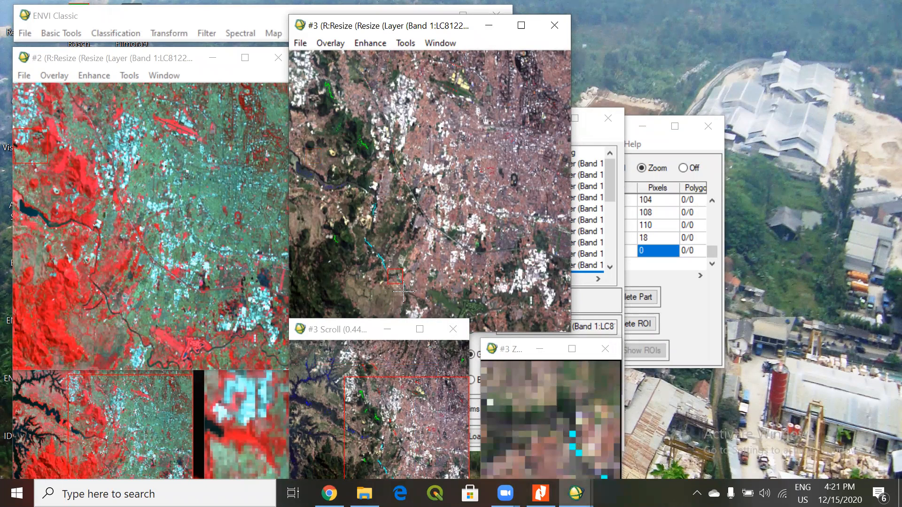
left_click(392, 276)
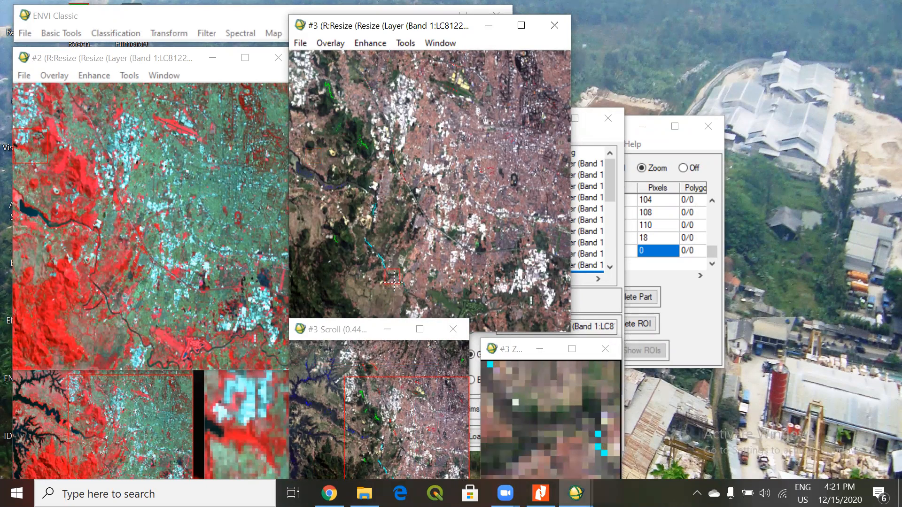
left_click(566, 427)
left_click(553, 427)
left_click(528, 427)
left_click(523, 420)
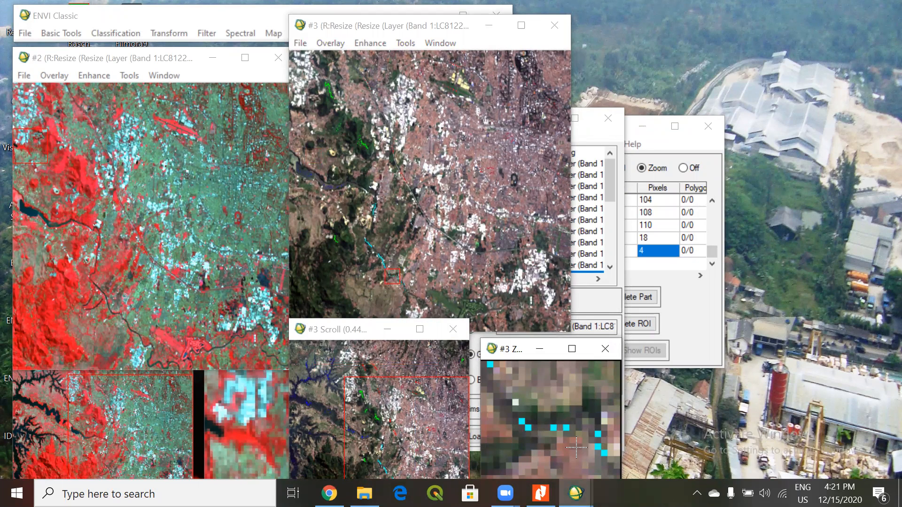
Bring the ROI Tool forward, shift it clear of the bands list, and review its regions from the first entry.
left_click(607, 234)
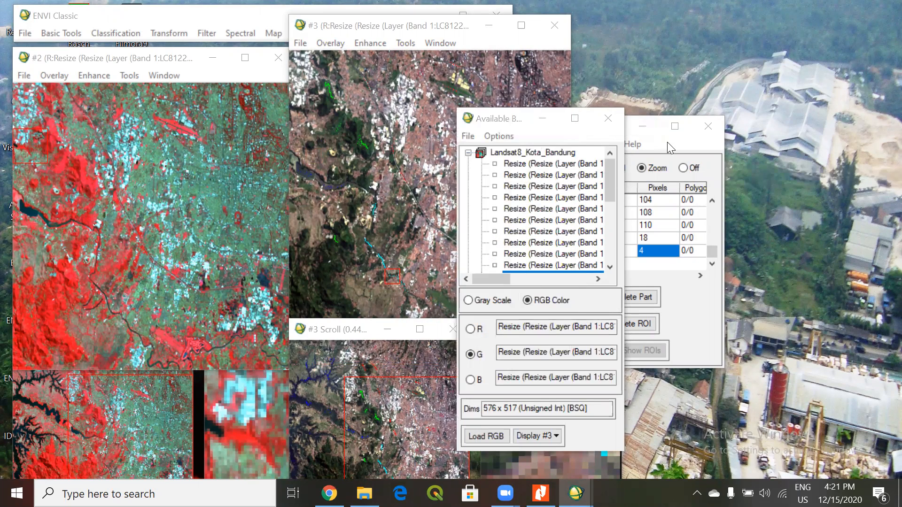
left_click(668, 144)
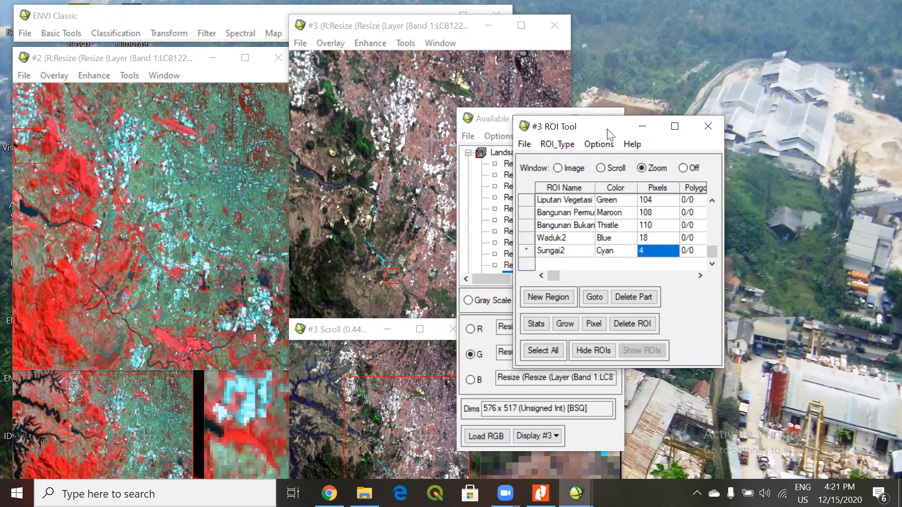
left_click_drag(608, 134, 628, 122)
left_click_drag(734, 239, 734, 200)
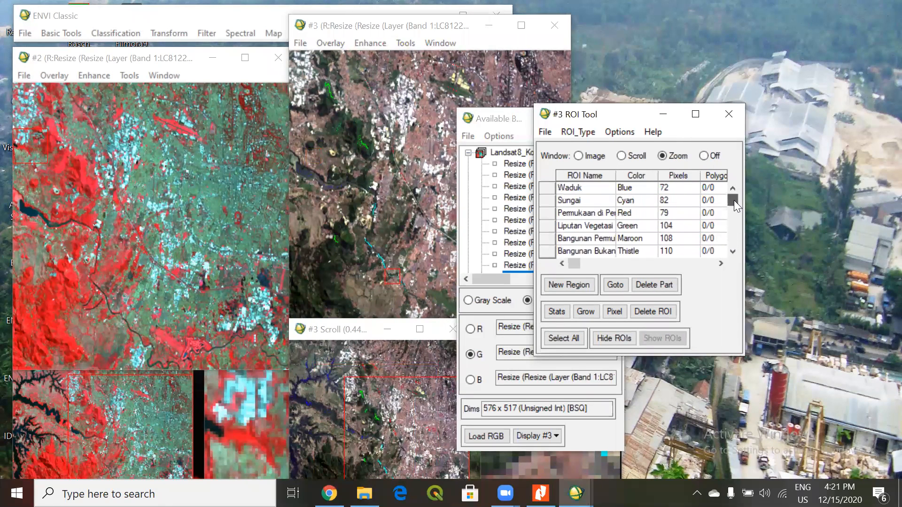
Glance at the Lampiran D class table in Nitro Pro, then return to the region list in ENVI Classic's ROI Tool.
left_click(378, 24)
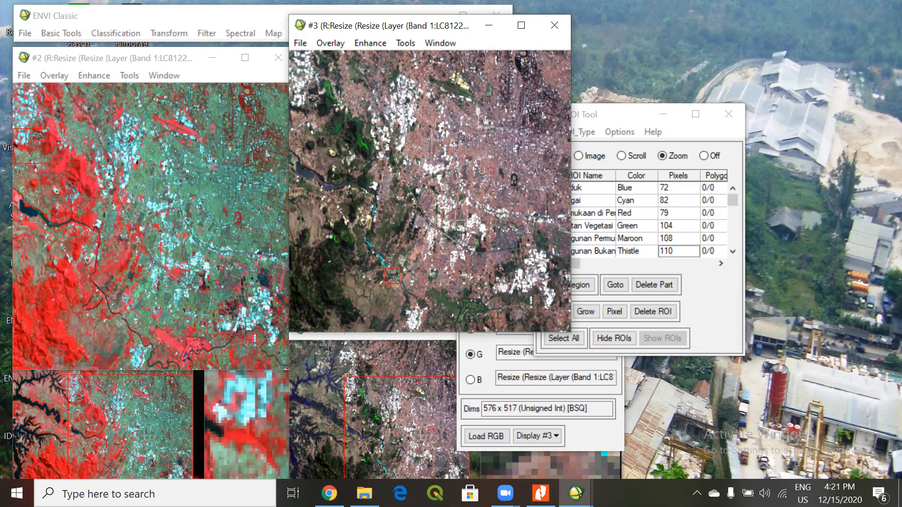
left_click(541, 493)
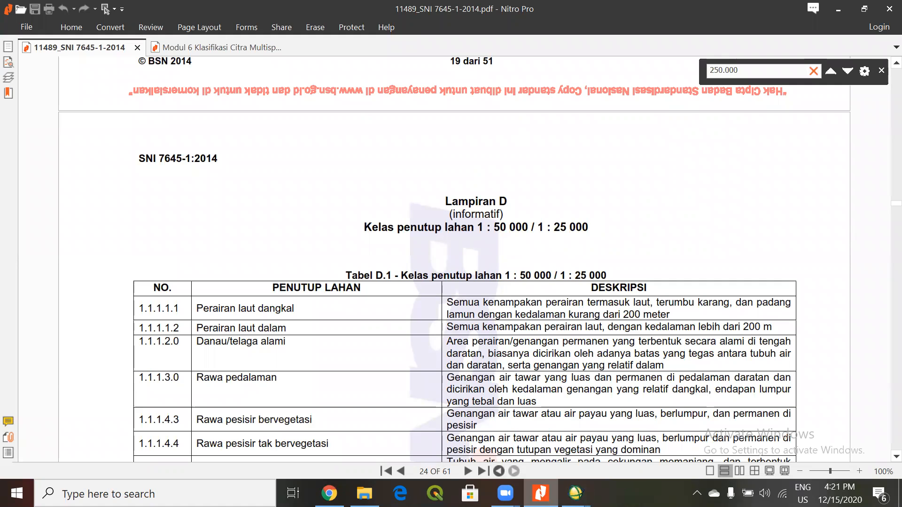
left_click(542, 493)
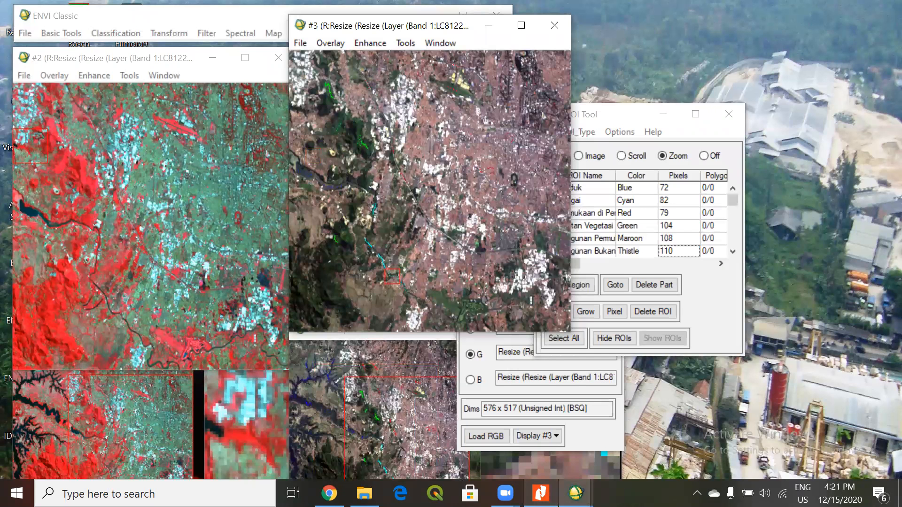
left_click(614, 119)
left_click(734, 190)
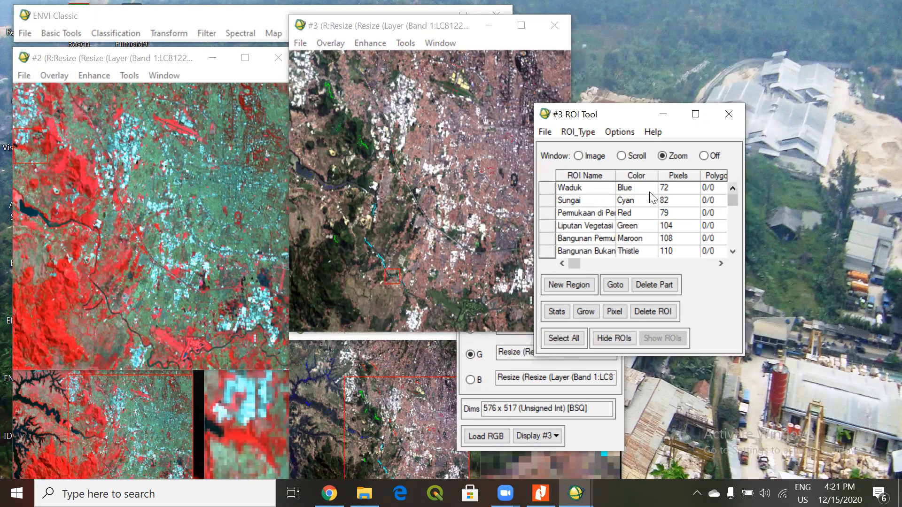
mouse_move(731, 198)
left_mouse_down()
mouse_move(731, 252)
mouse_move(731, 191)
left_mouse_up()
Start a supervised Minimum Distance classification with Landsat8_Kota_Bandung as the input file, using the full scene and all 11 bands.
left_click(248, 26)
left_click(118, 34)
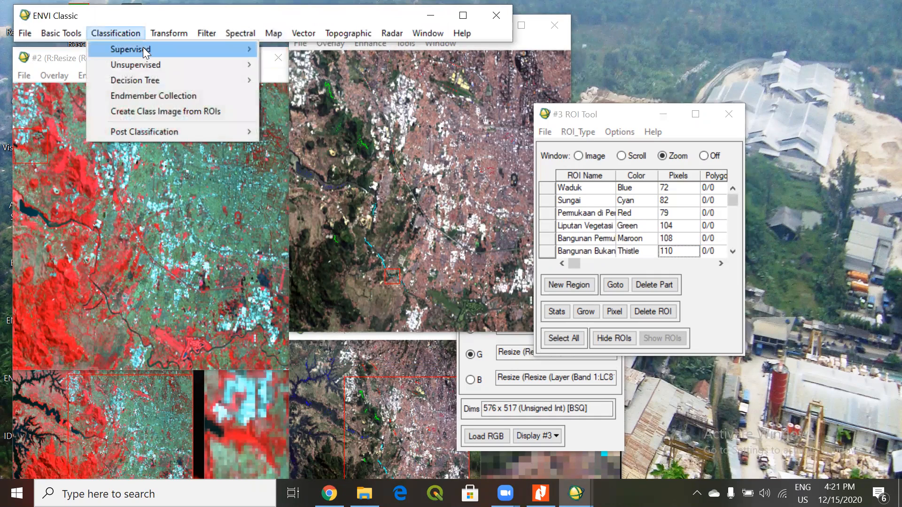
mouse_move(158, 49)
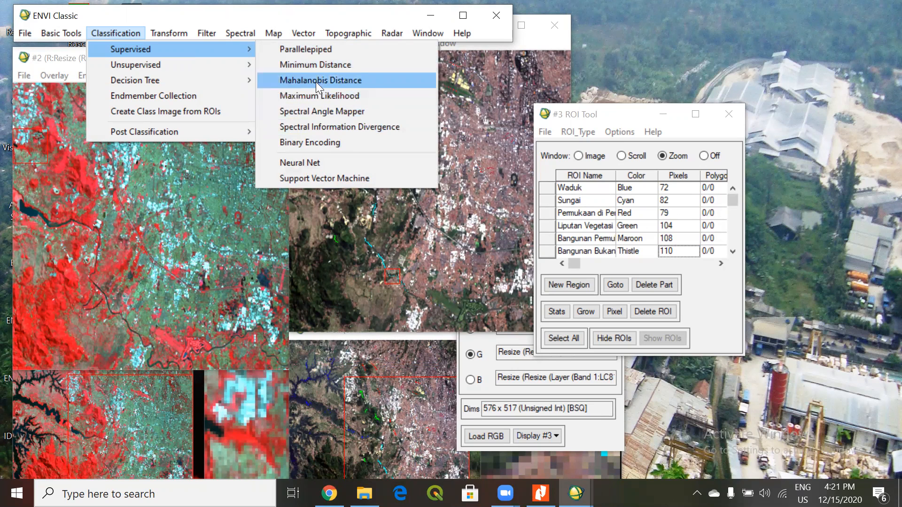
left_click(316, 66)
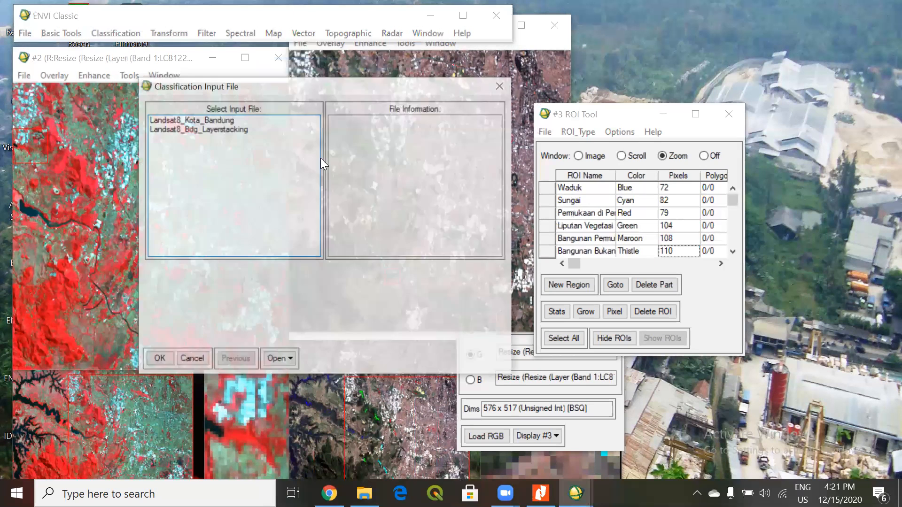
left_click(196, 121)
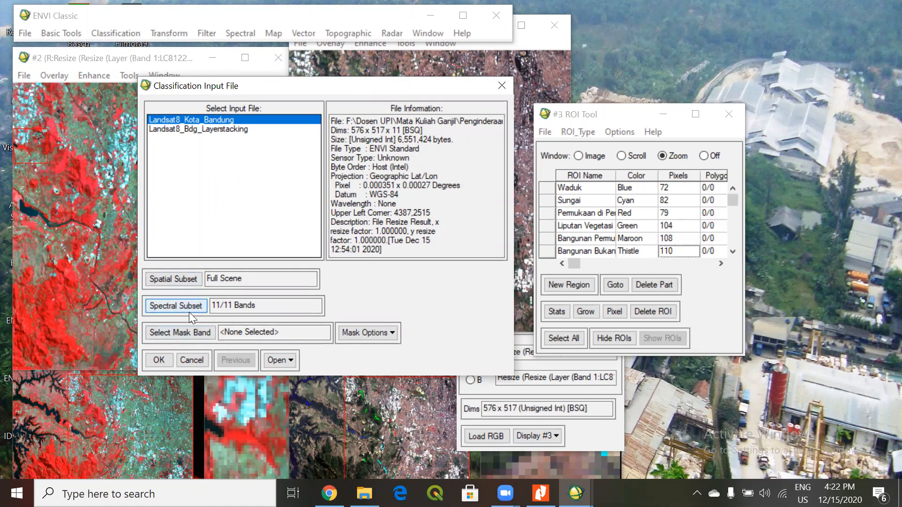
left_click(159, 360)
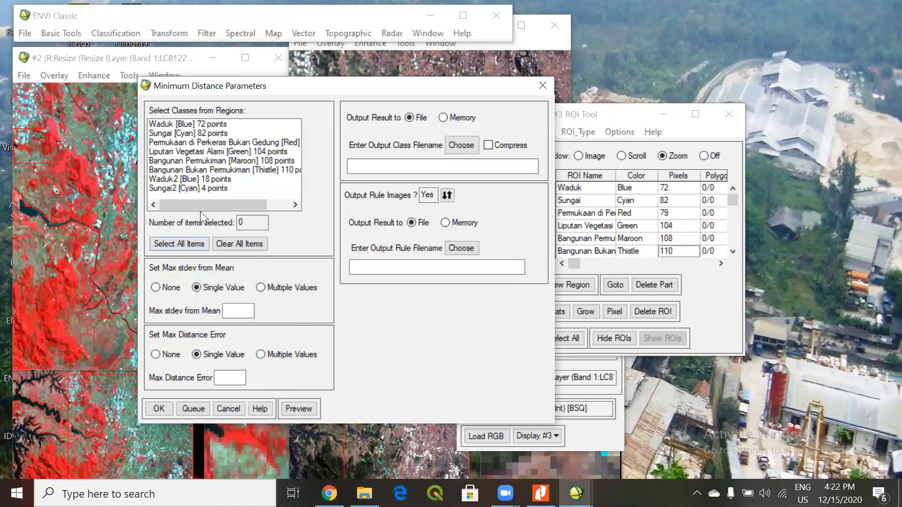
Include all eight ROI regions as classes for the Minimum Distance classification.
left_click(199, 188)
left_click(194, 161)
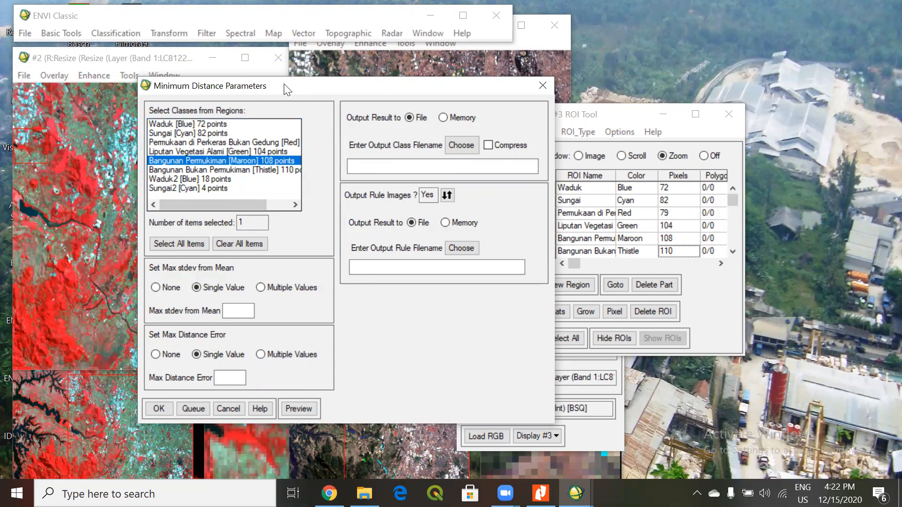
left_click_drag(284, 86, 303, 85)
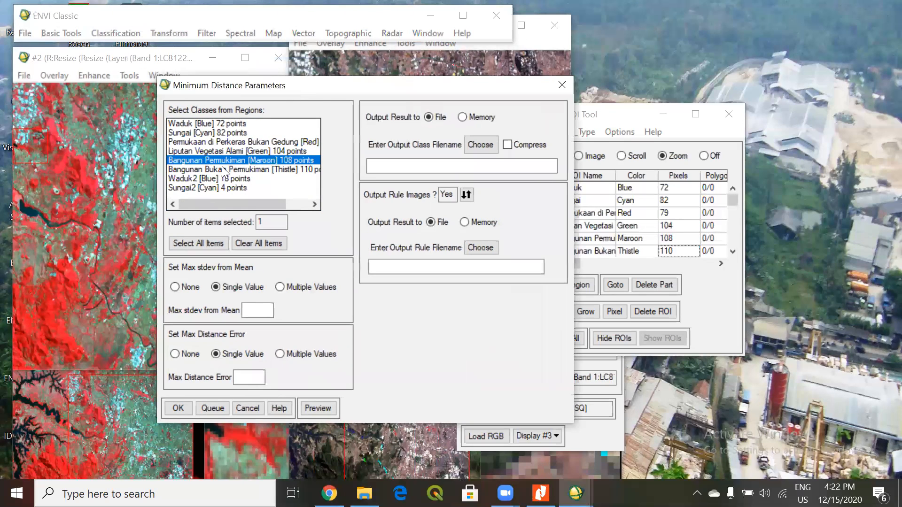
left_click(197, 248)
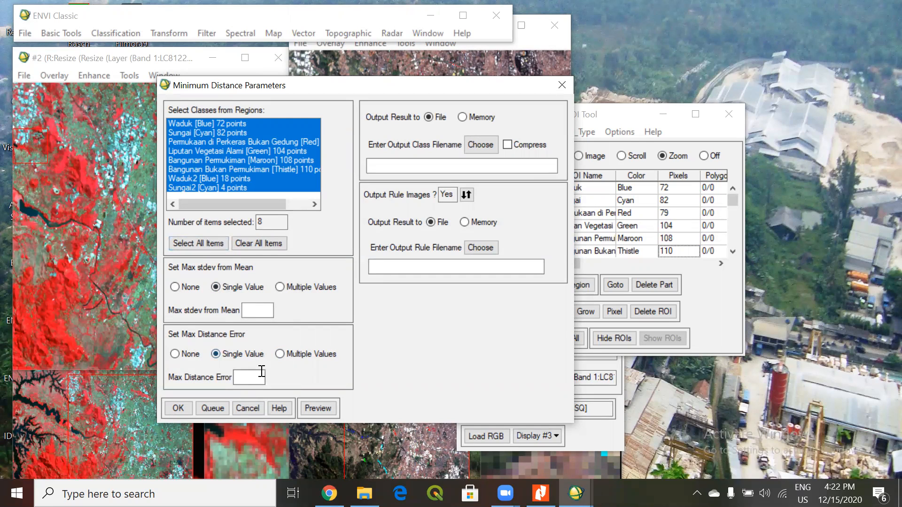
Run the Minimum Distance classification without rule images, saving the class output as Klasifikasi_Minimum Distance in the Klasifikasi Multispektral folder.
left_click(478, 146)
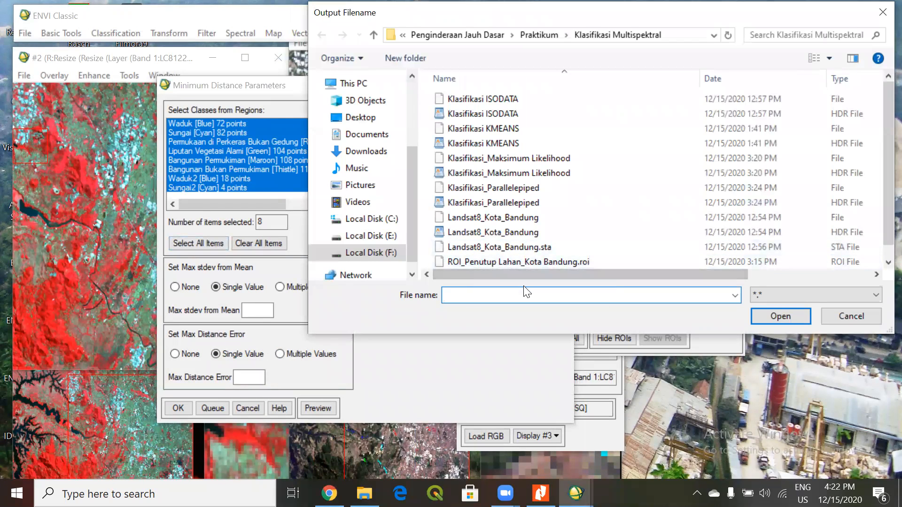
type("Kla")
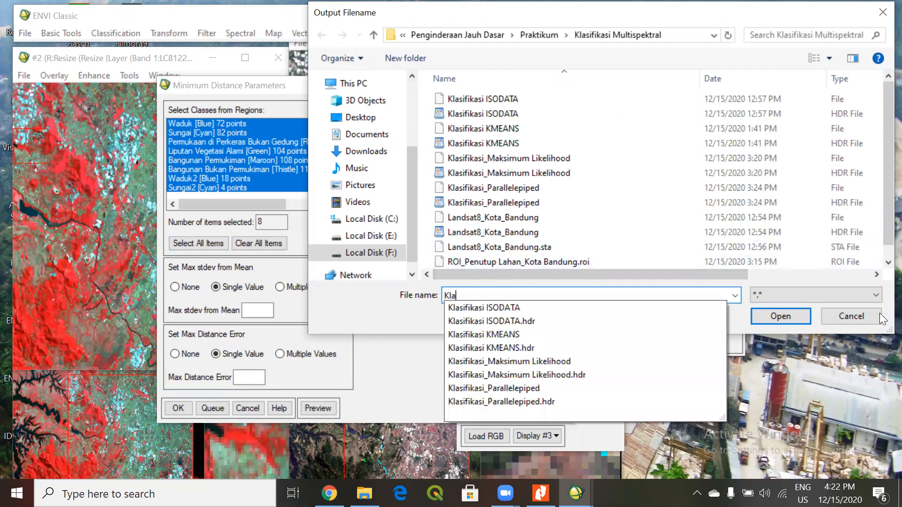
type("sifikasi_")
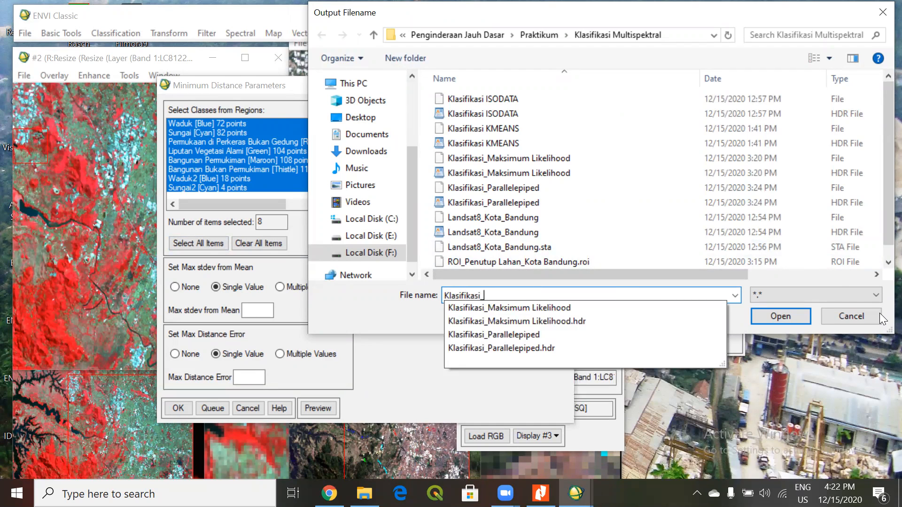
type("Minimum")
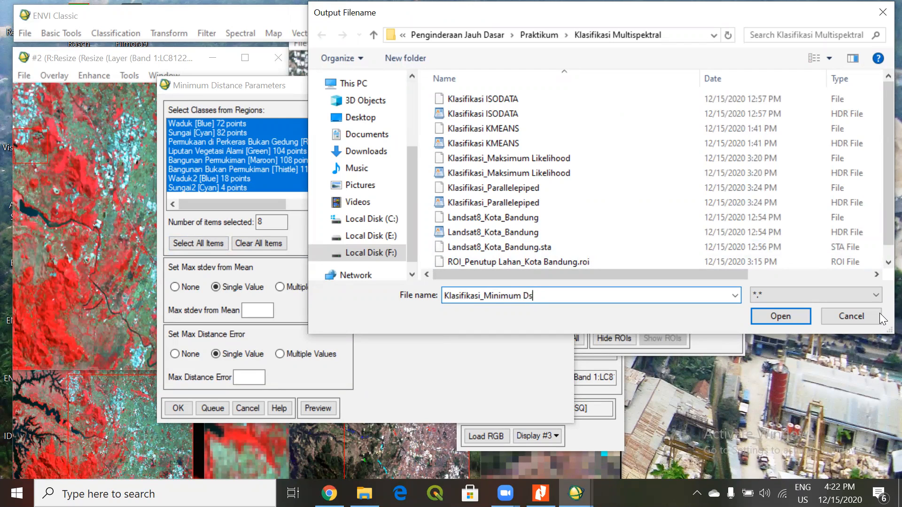
type(" Distance")
left_click(775, 318)
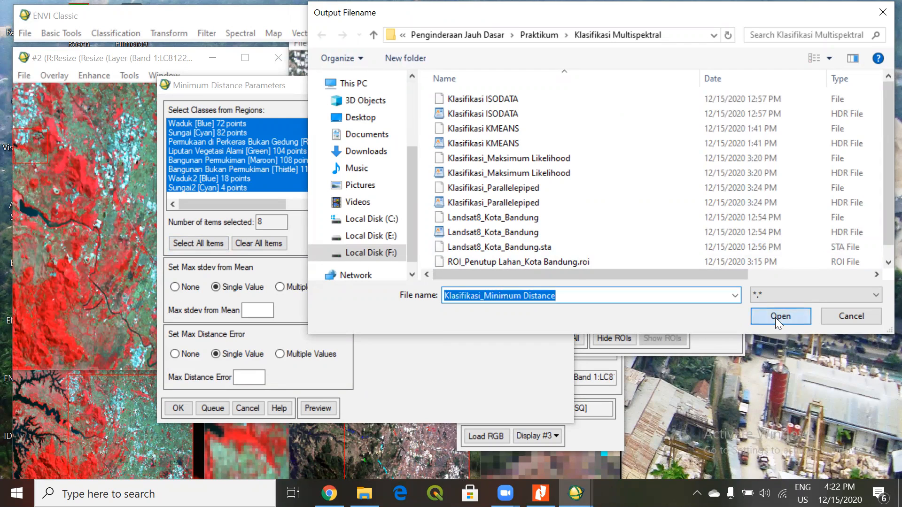
left_click(466, 195)
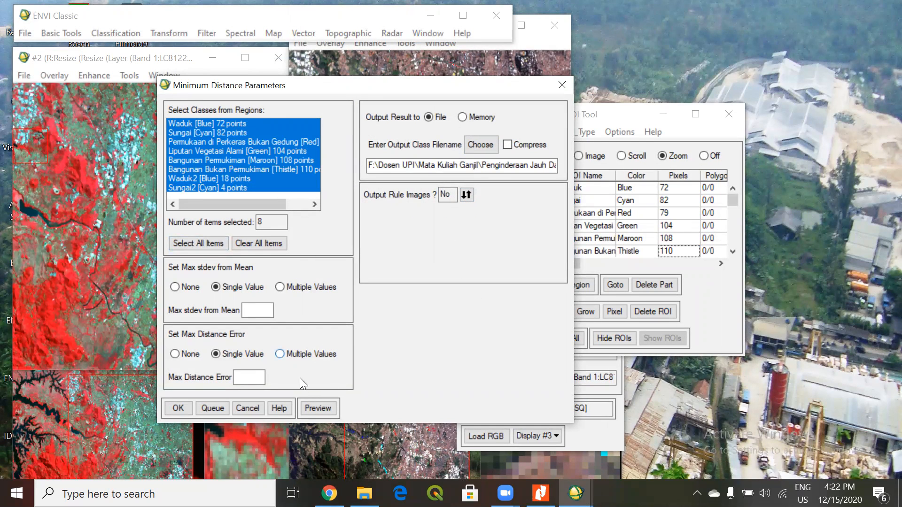
left_click(173, 409)
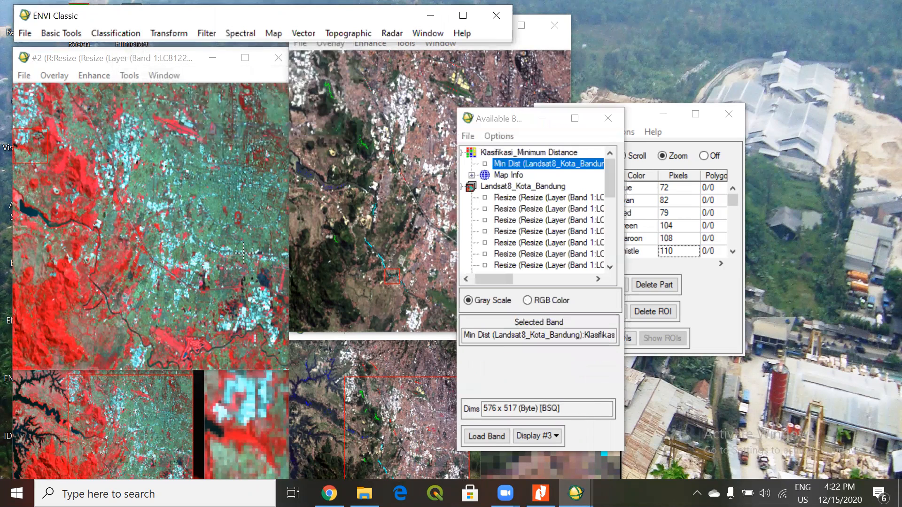
Load the Min Dist band into a new display, place it beside Display #3, and show the southeastern part of the classified image.
right_click(552, 165)
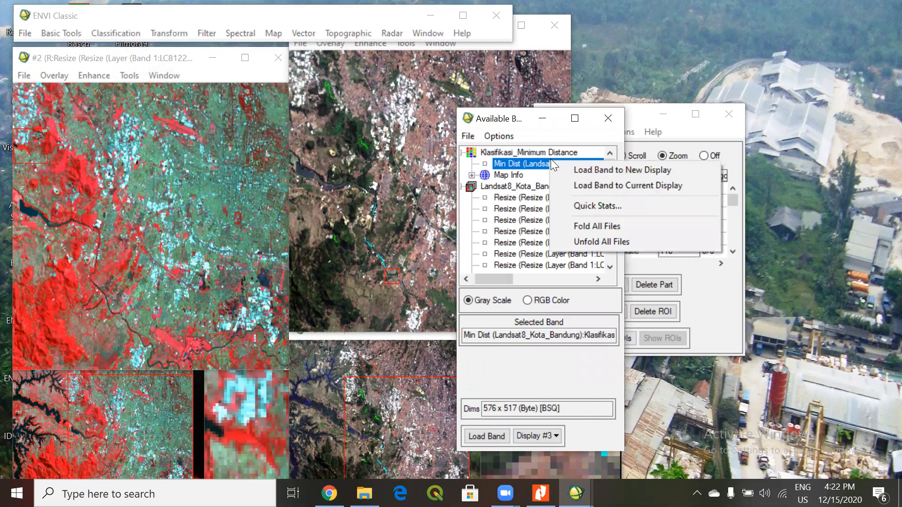
left_click(566, 169)
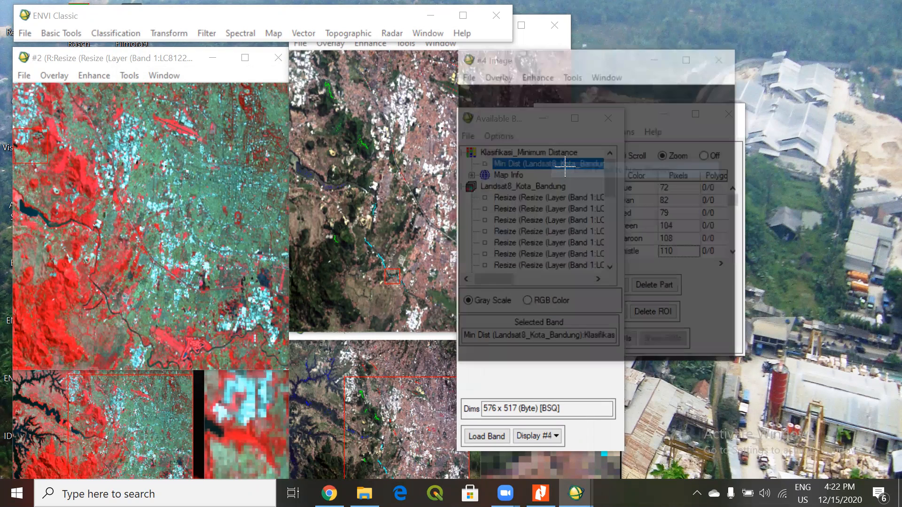
left_click(662, 134)
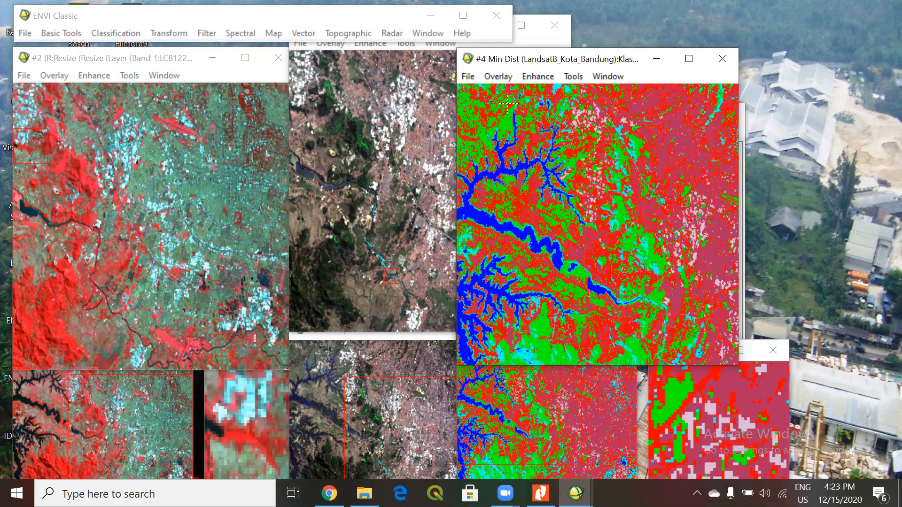
left_click_drag(503, 59, 608, 39)
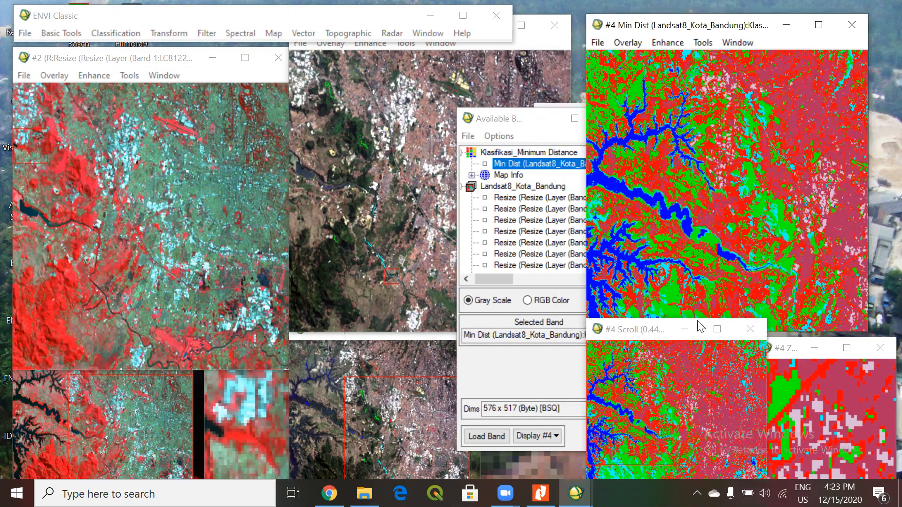
left_click(709, 456)
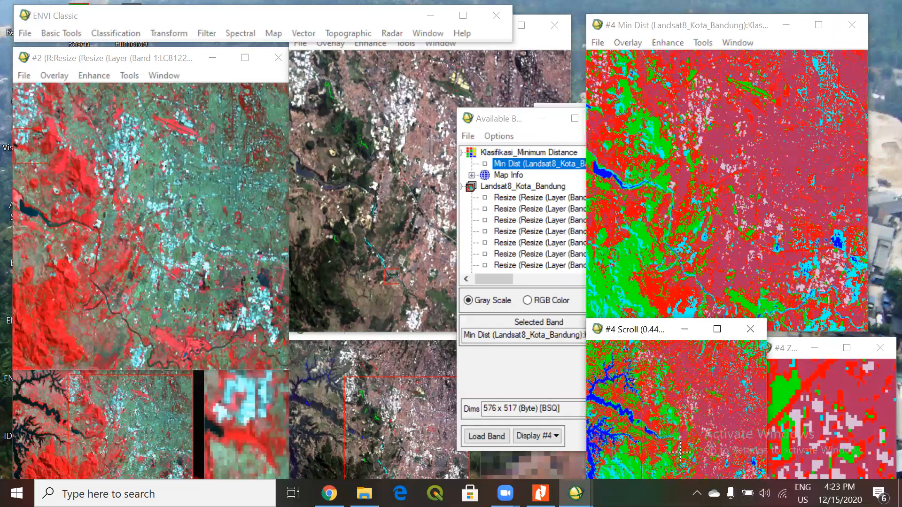
Show the western reservoir area of the Min Dist image in Display #4 and shift its window slightly closer to Display #3.
left_click(635, 444)
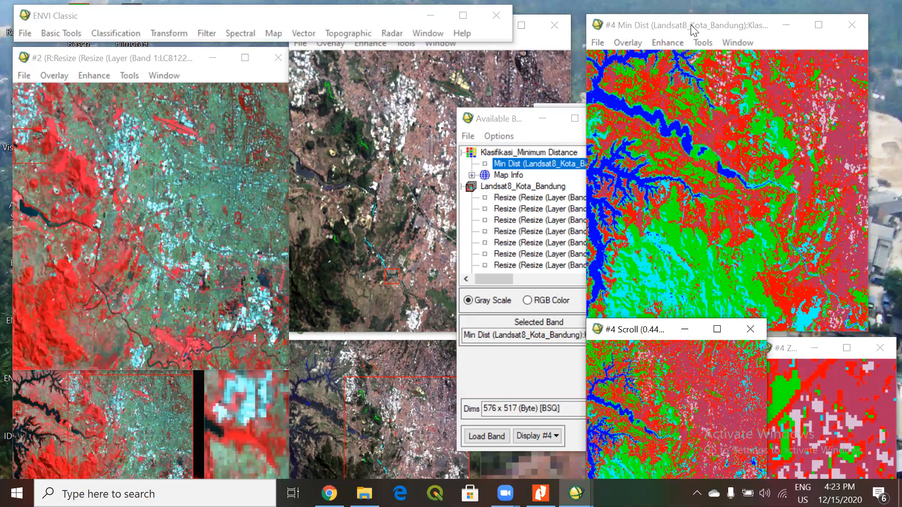
left_click(666, 27)
left_click_drag(666, 27, 658, 26)
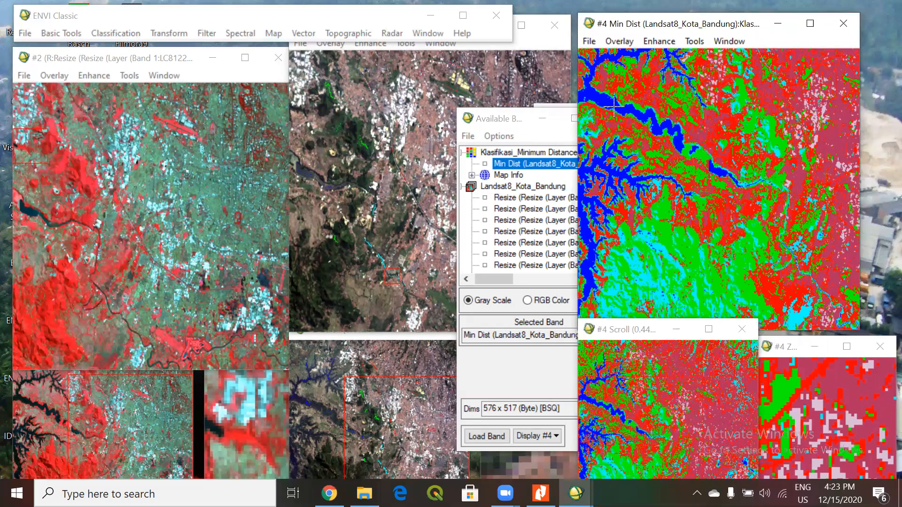
left_click(644, 28)
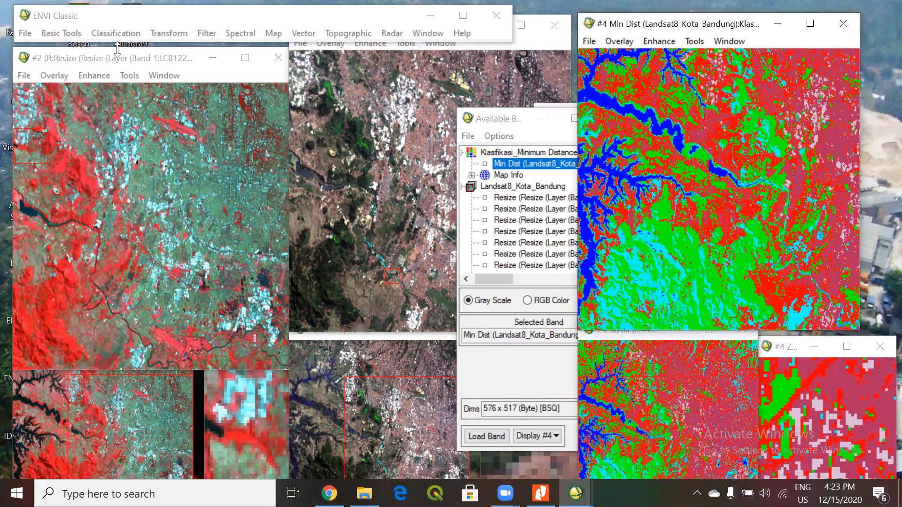
Open a classification overlay for Display #3 using Klasifikasi_Minimum Distance and place the Interactive Class Tool beside the image.
left_click(330, 43)
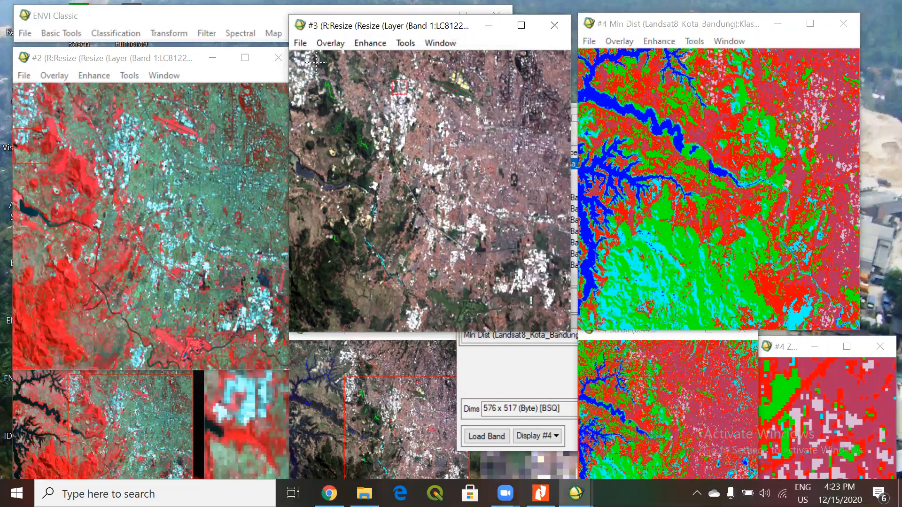
left_click(330, 42)
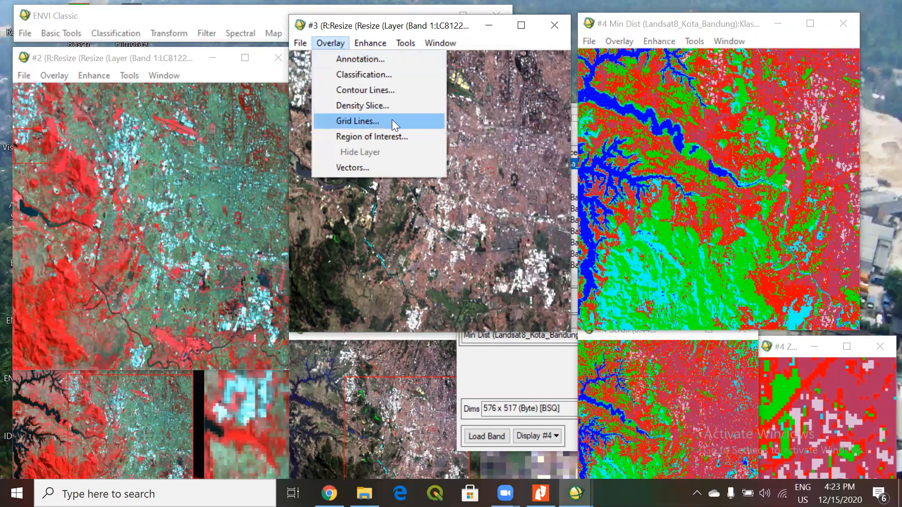
left_click(369, 76)
left_click(211, 129)
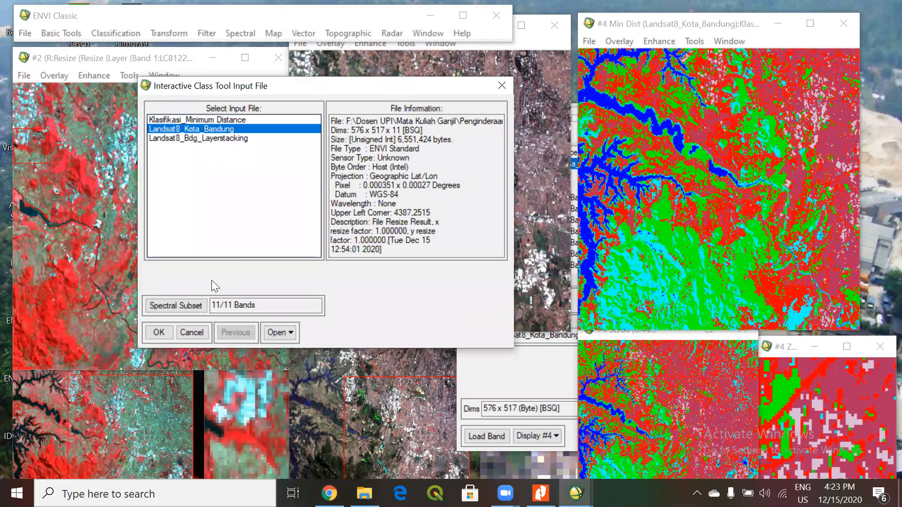
left_click(208, 121)
left_click(160, 333)
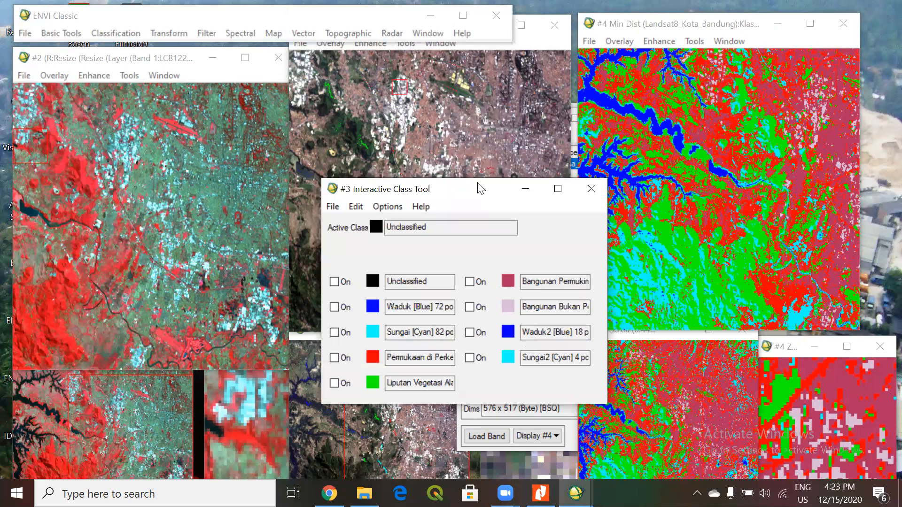
left_click_drag(480, 188, 735, 146)
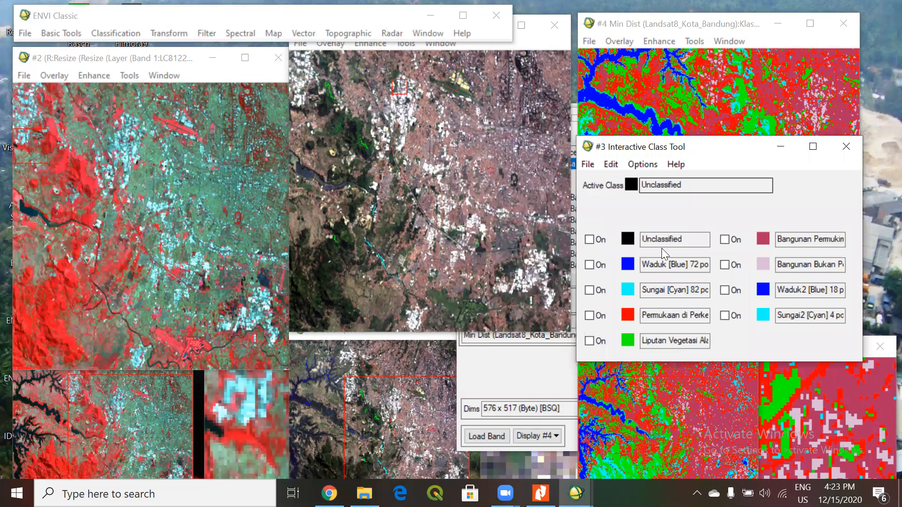
Inspect the Waduk class overlay on Display #3 over the western reservoirs and switch it off again.
left_click(590, 265)
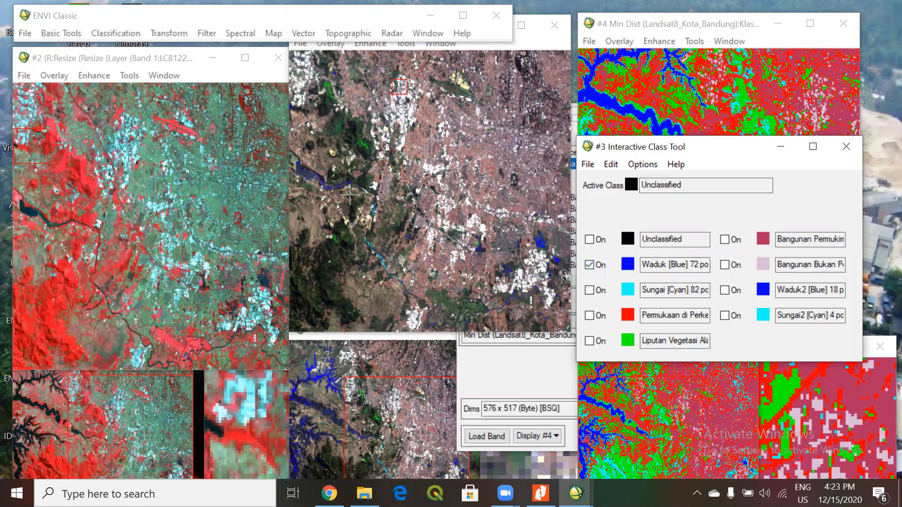
left_click(358, 414)
left_click(342, 415)
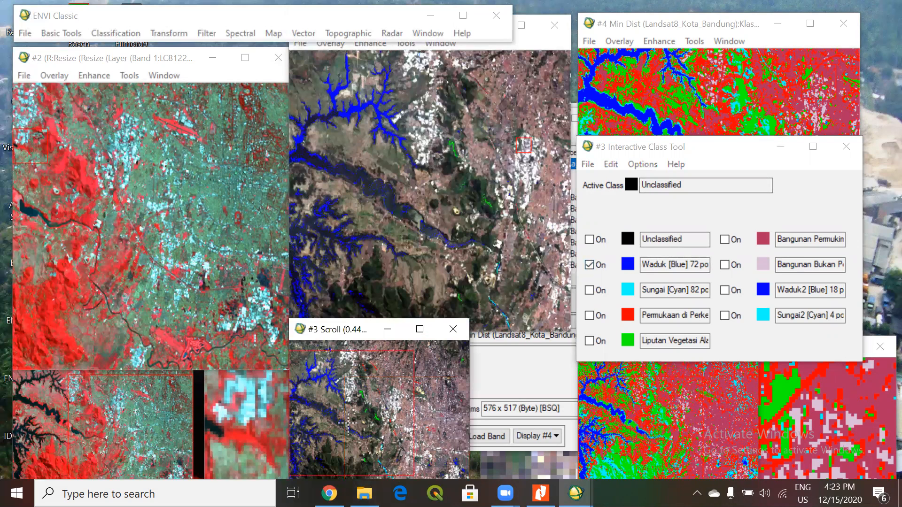
left_click(589, 264)
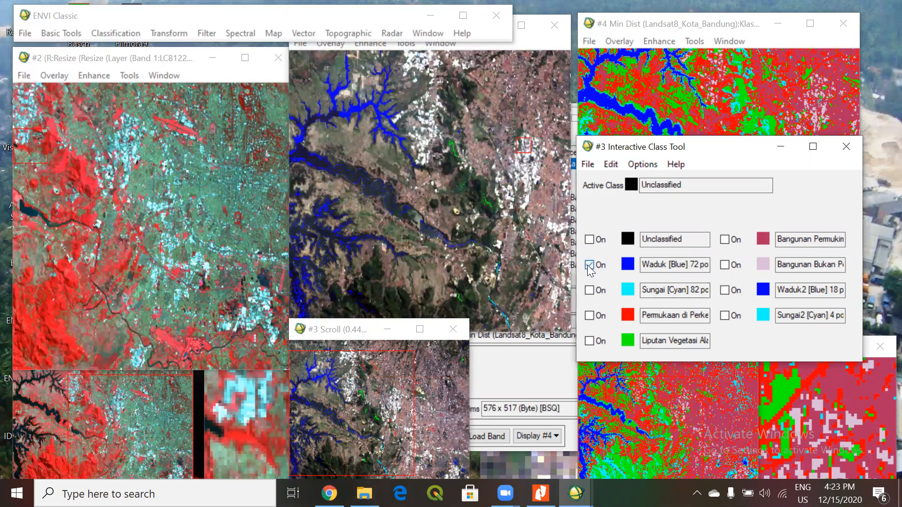
Toggle the Sungai class overlay on Display #3 to compare it with the image, leaving it off.
left_click(589, 290)
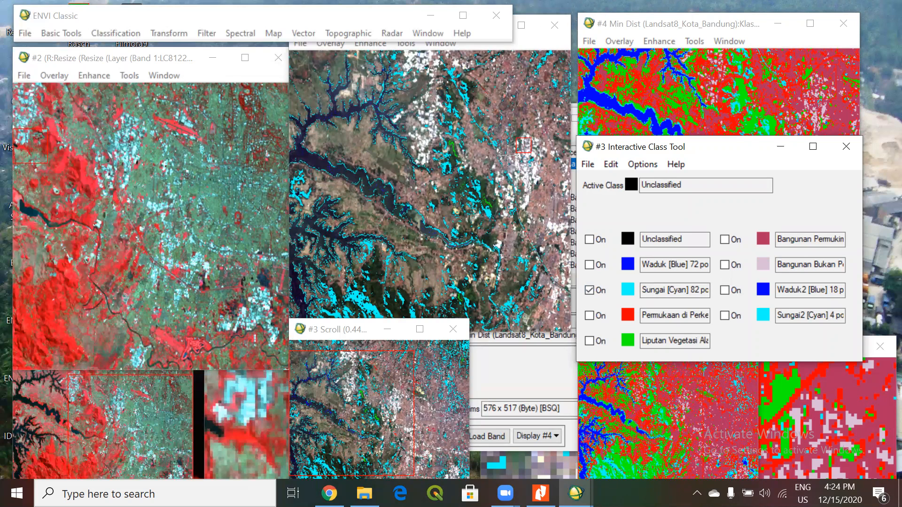
left_click(590, 290)
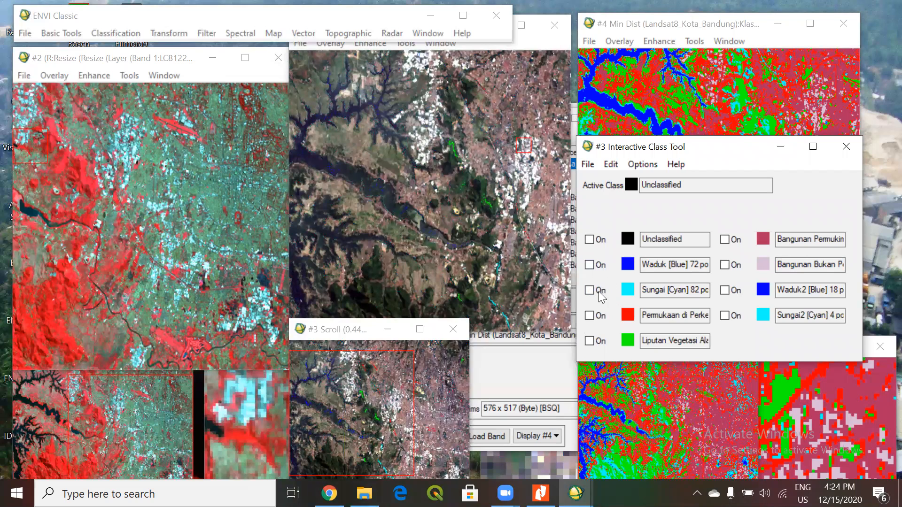
left_click(587, 293)
left_click(587, 292)
Make Bangunan Bukan Permukiman the active class, read its full label, and toggle its overlay on Display #3, leaving it off.
left_click(762, 265)
left_click(725, 265)
left_click(725, 266)
left_click(725, 265)
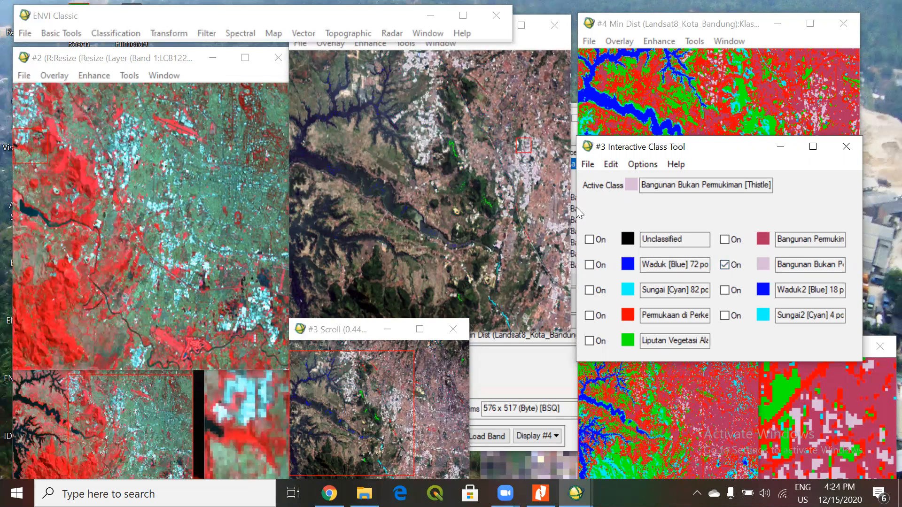
key("Right")
key("Right")
key("Right")
key("Right")
key("Right")
key("Right")
key("Right")
key("Right")
key("Right")
key("Right")
key("Right")
key("Right")
key("Right")
key("Right")
key("Right")
key("Right")
key("Right")
key("Right")
key("Right")
key("Right")
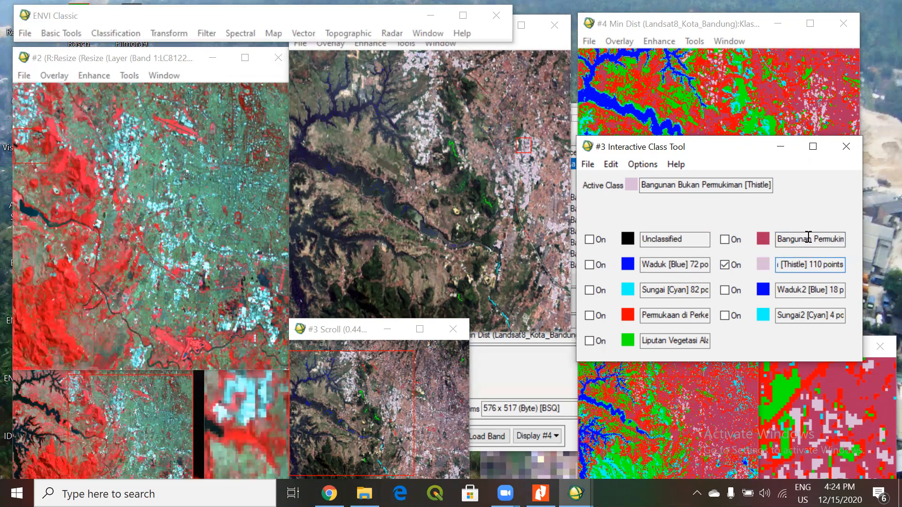
left_click(725, 265)
left_click(725, 266)
left_click(725, 266)
left_click(725, 266)
left_click(725, 266)
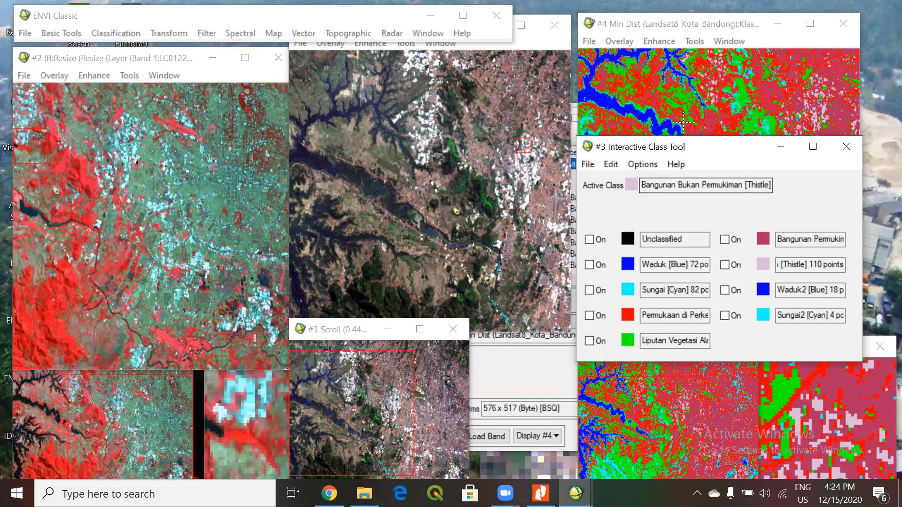
Bring Display #4 and the Available Bands List to the front and arrange them side by side.
left_click(684, 26)
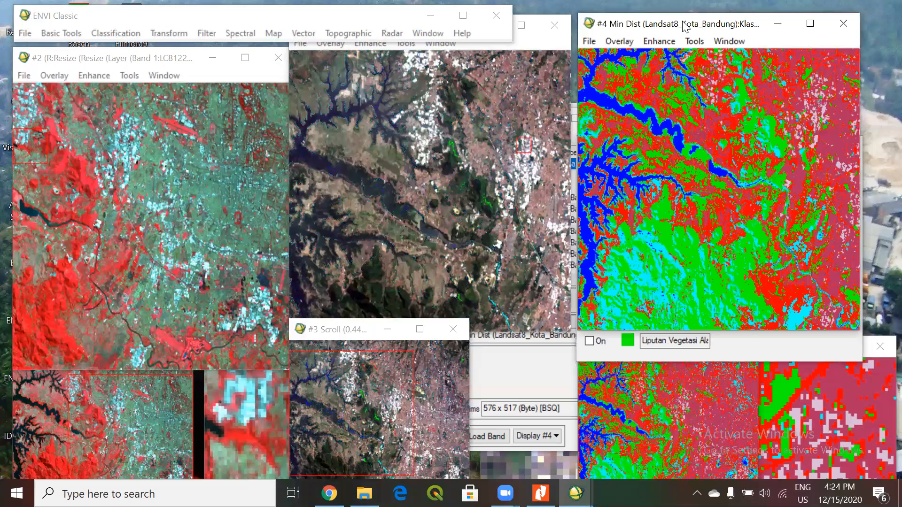
left_click_drag(684, 25, 679, 71)
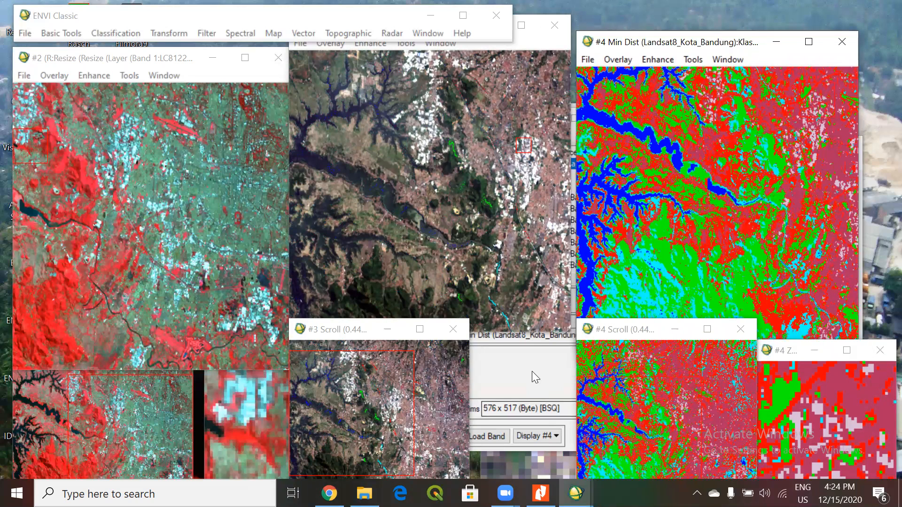
left_click(532, 367)
left_click_drag(712, 41, 743, 39)
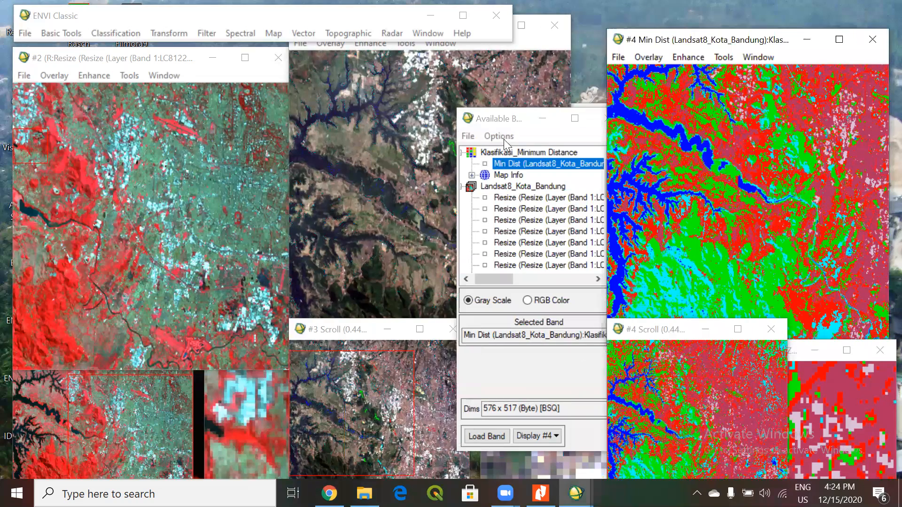
left_click_drag(491, 124, 410, 79)
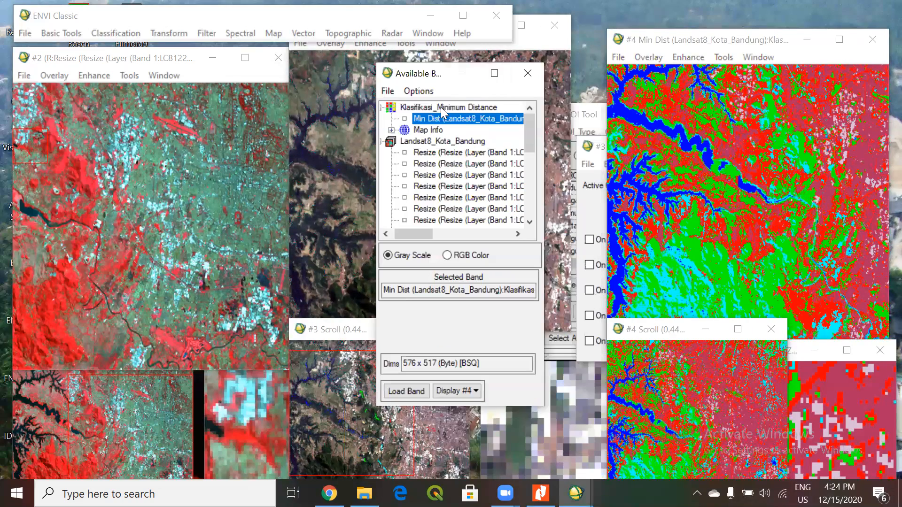
left_click_drag(664, 40, 628, 73)
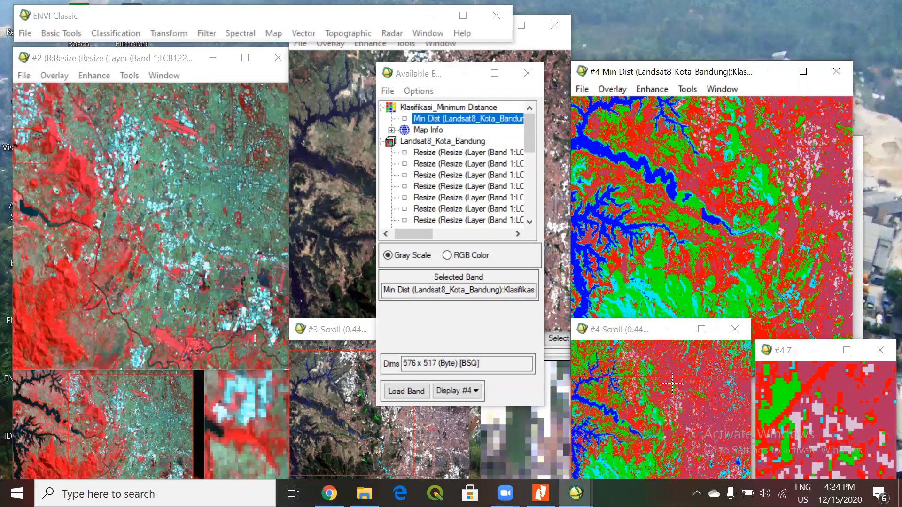
Open the Klasifikasi_Maksimum Likelihood file and load its Max Like band into a new display.
left_click(392, 94)
left_click(400, 107)
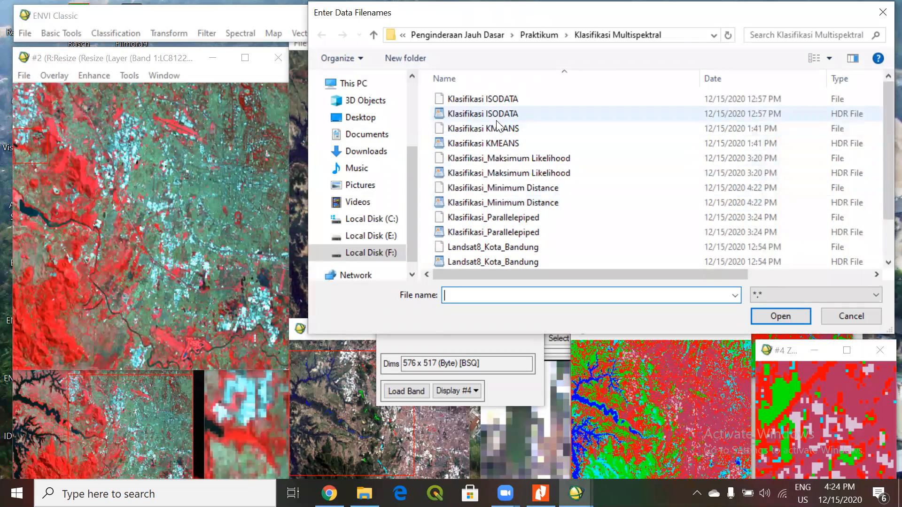
left_click(532, 160)
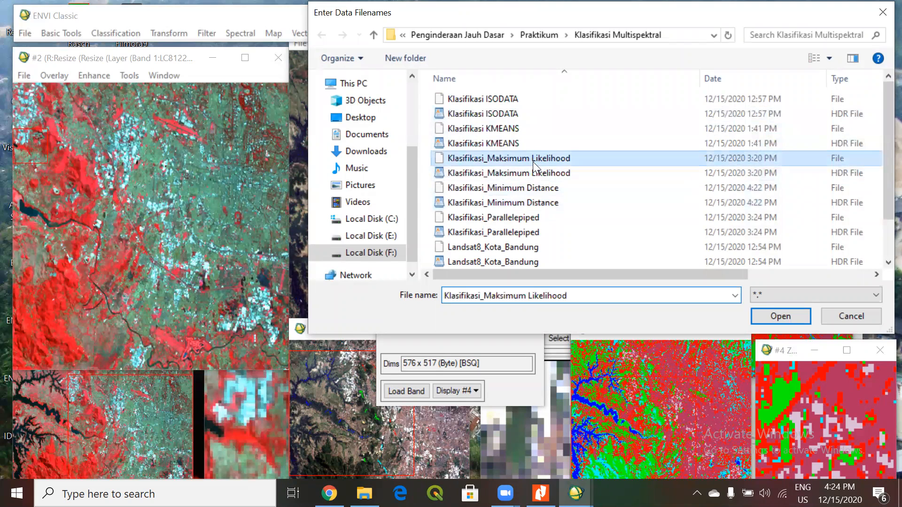
left_click(779, 317)
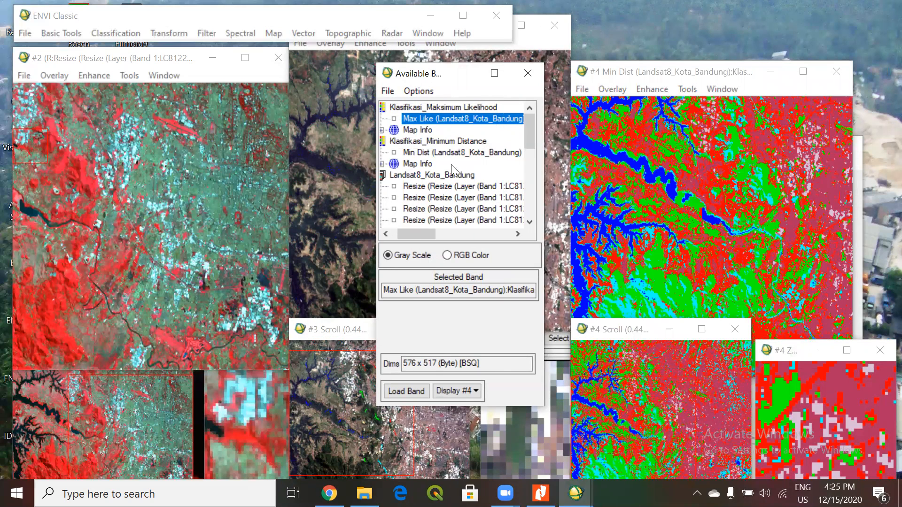
right_click(443, 121)
left_click(470, 132)
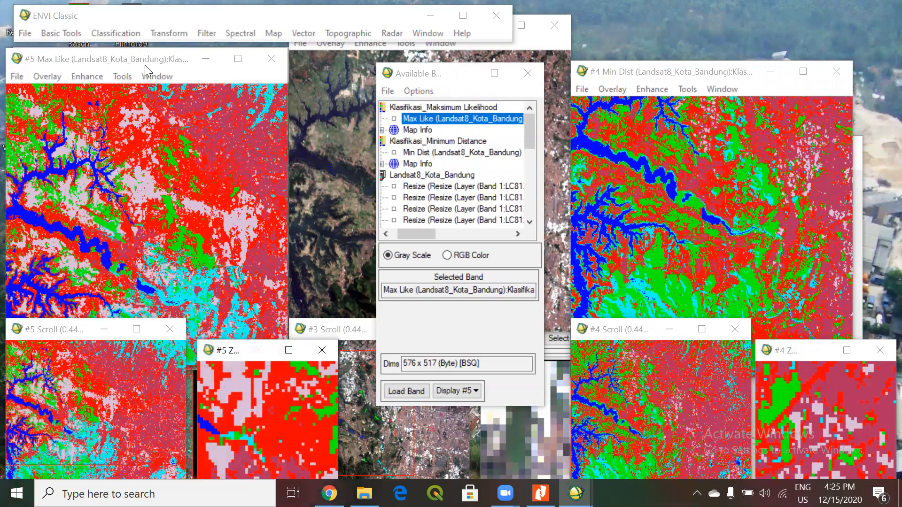
Arrange the Max Like display next to the Min Dist display for comparison.
left_click_drag(145, 65, 184, 41)
left_click(740, 72)
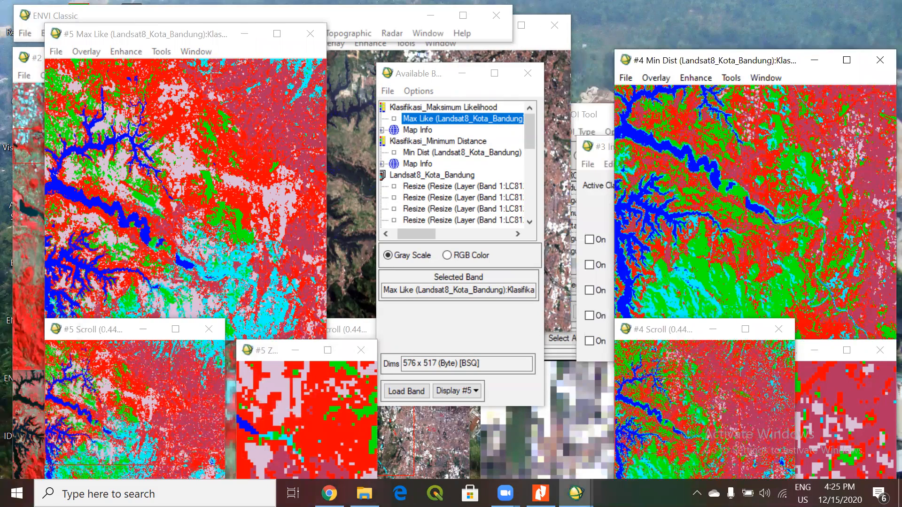
left_click_drag(167, 38, 214, 45)
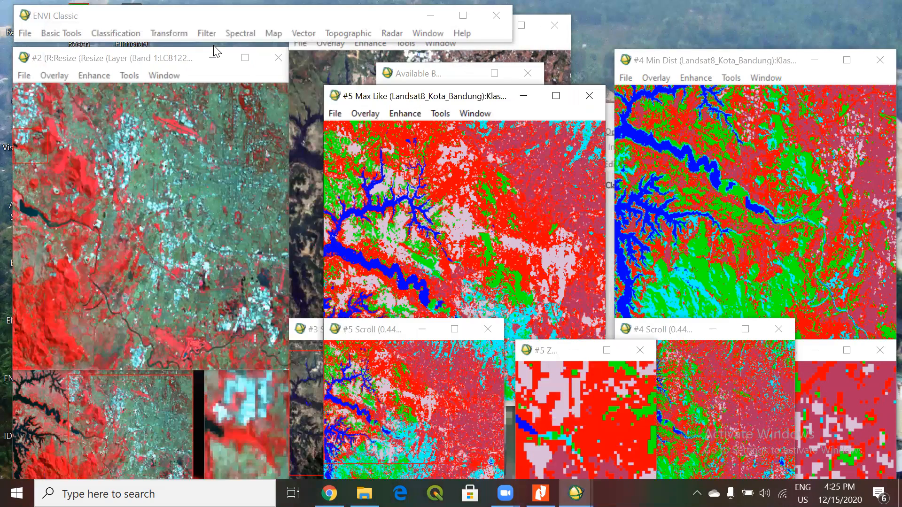
Open the Klasifikasi_Parallelepiped file and load its Parallel band into a new display.
left_click_drag(425, 73, 171, 59)
left_click(133, 77)
left_click(143, 90)
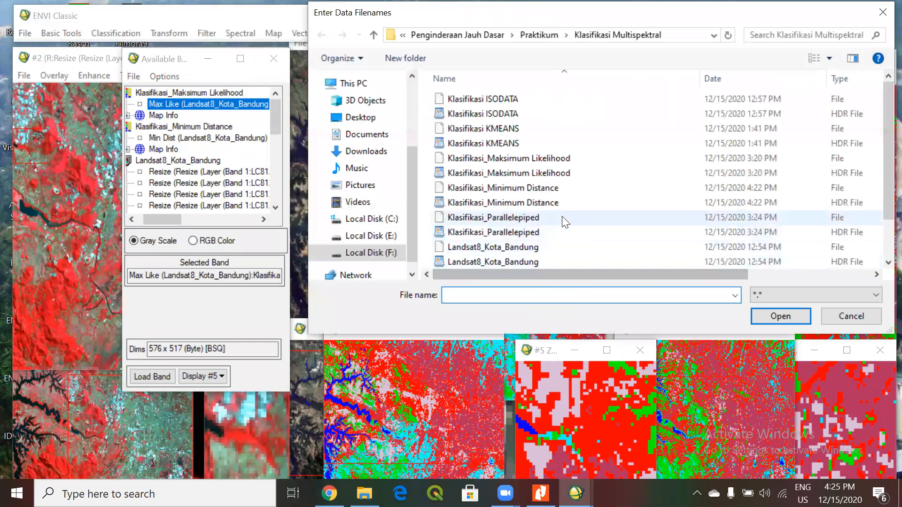
left_click(532, 218)
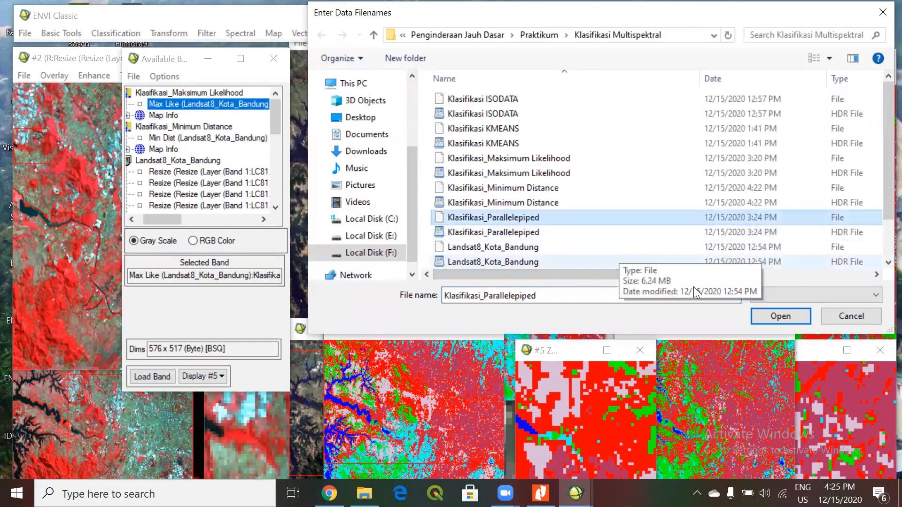
left_click(765, 317)
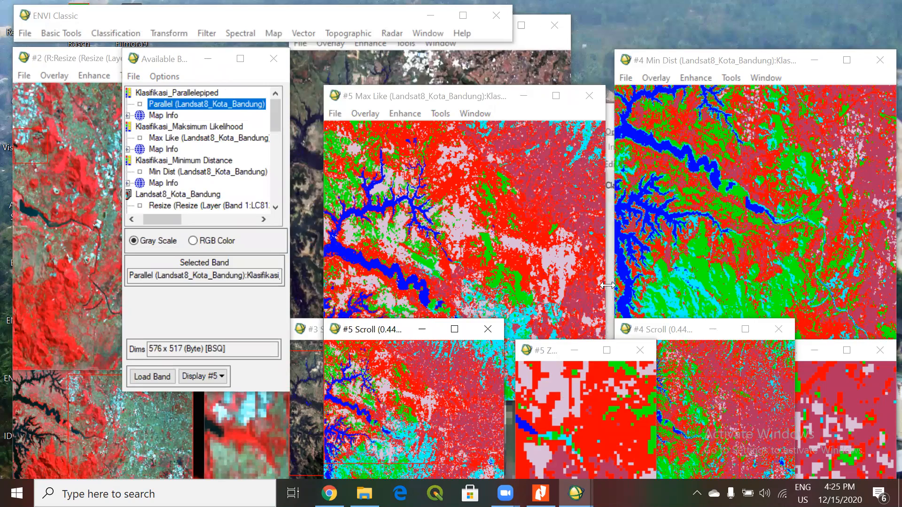
right_click(256, 104)
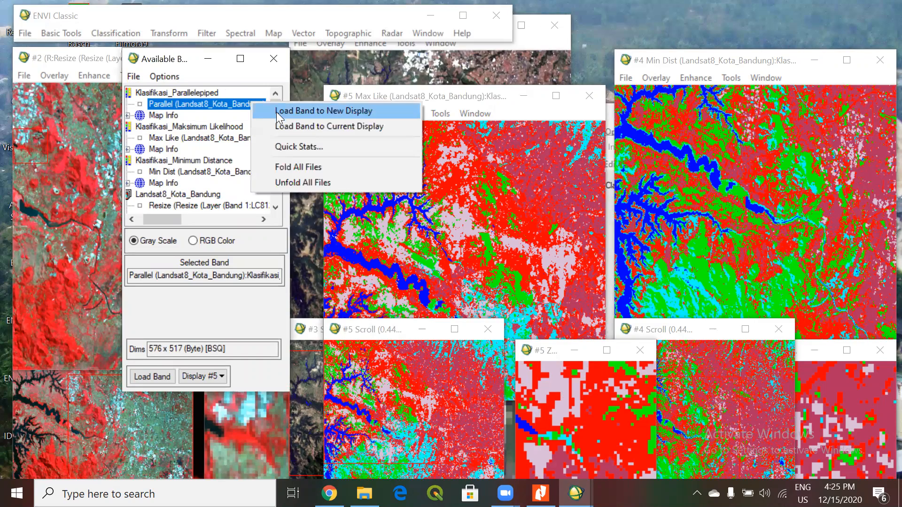
left_click(276, 112)
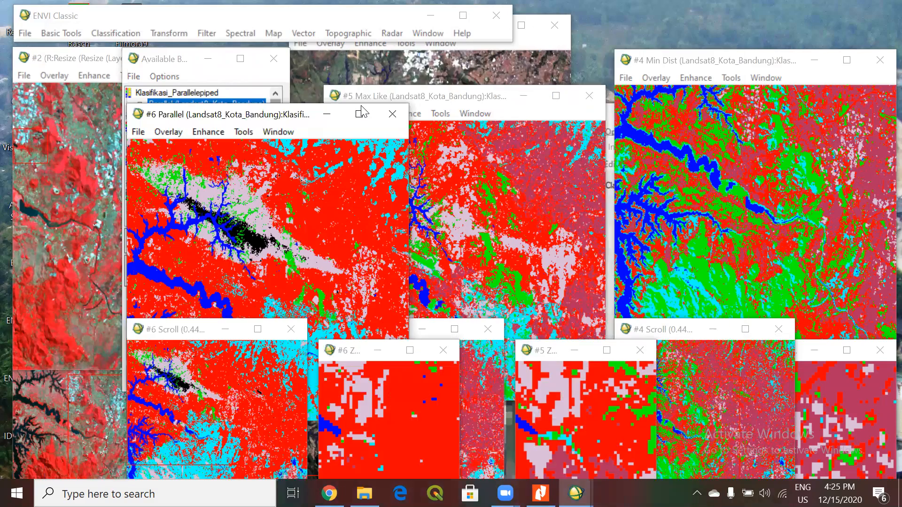
Arrange the Display #3 image and the Parallel, Max Like and Min Dist displays in a row for comparison.
left_click_drag(360, 102, 427, 69)
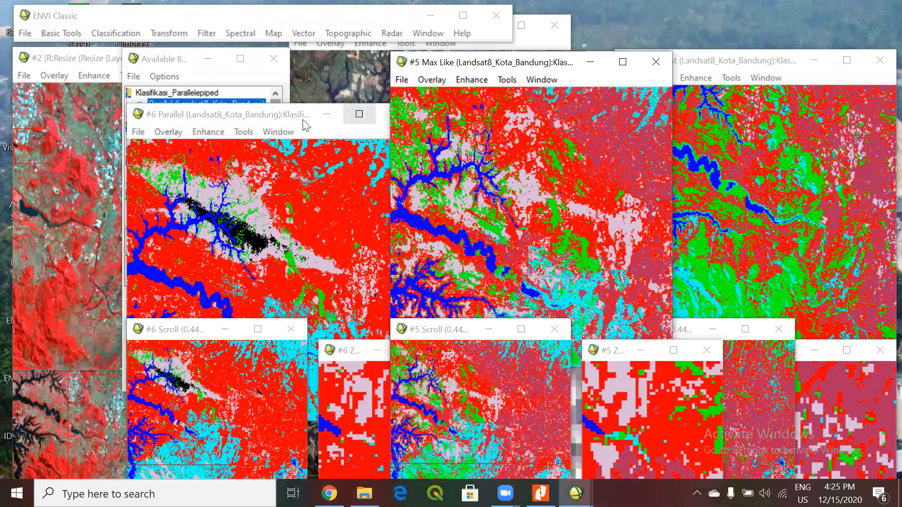
left_click_drag(313, 109, 396, 79)
left_click(334, 62)
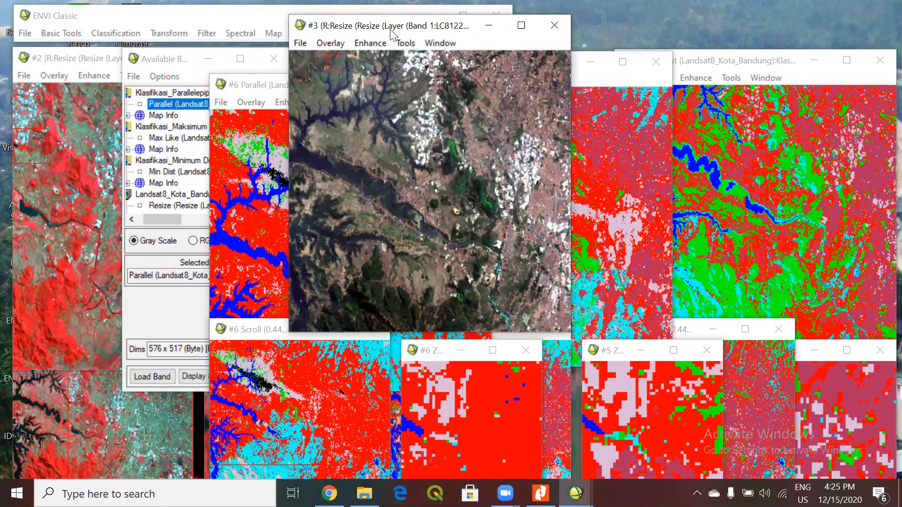
left_click_drag(392, 35, 114, 129)
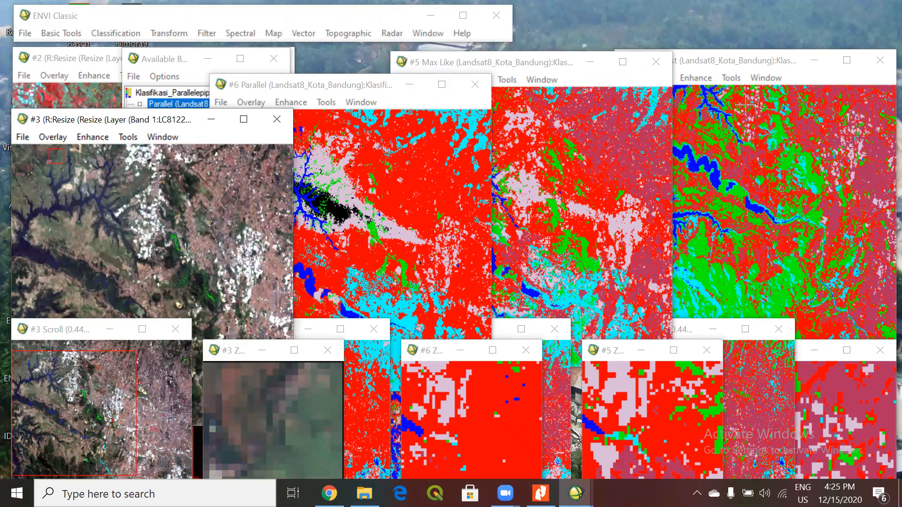
Link all six displays from Display #3 with dynamic overlay on and transparency 0.
left_click(797, 102)
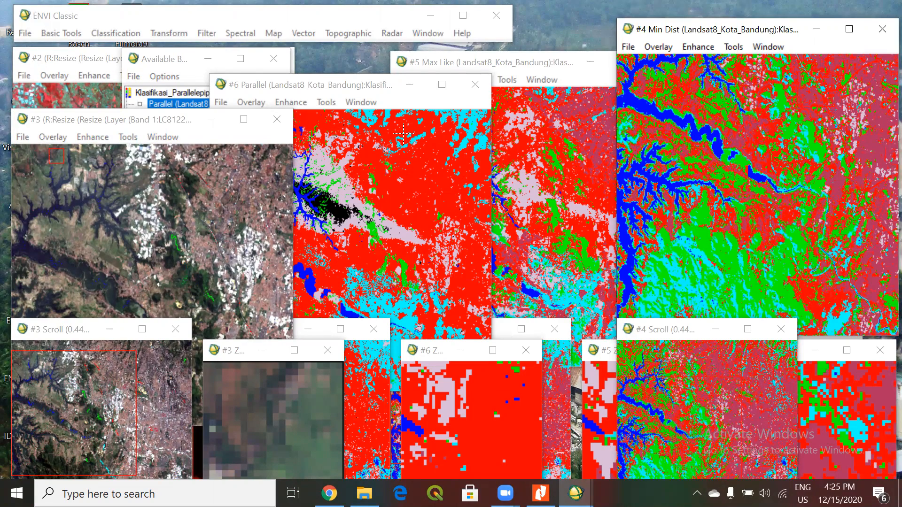
left_click(151, 62)
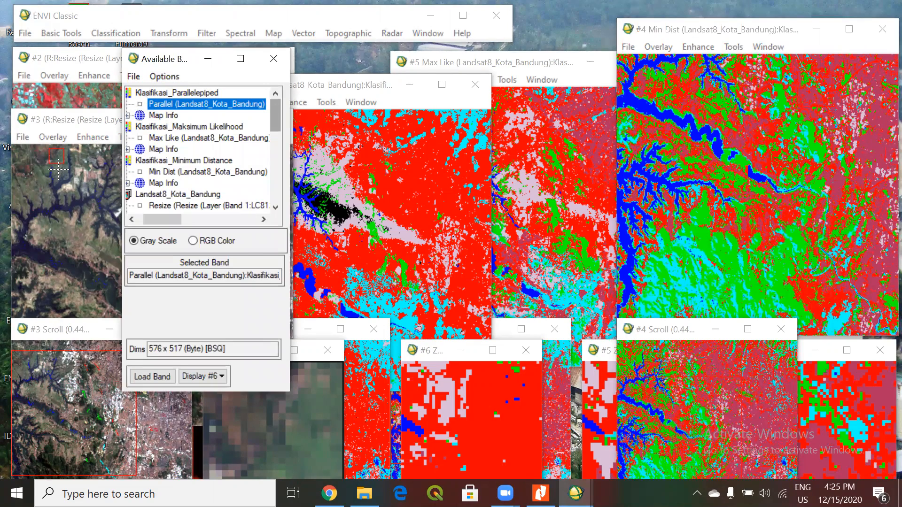
left_click(66, 171)
right_click(75, 194)
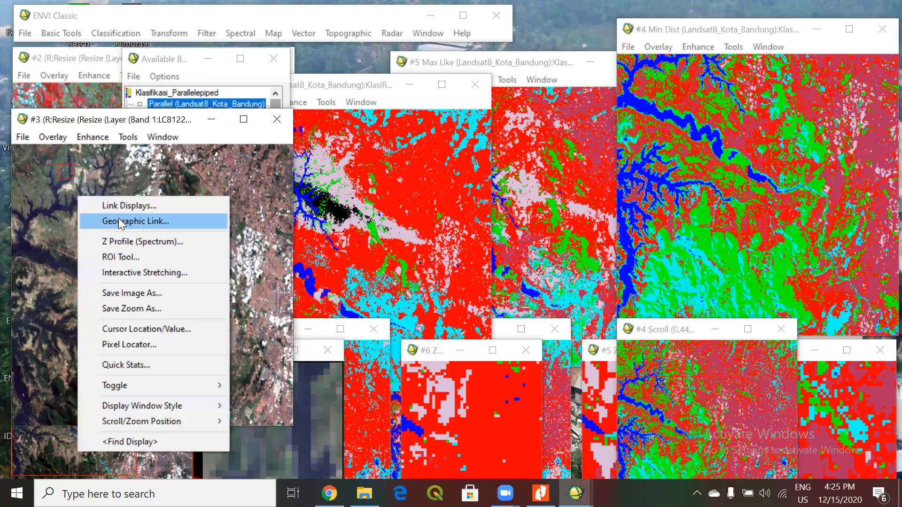
left_click(123, 205)
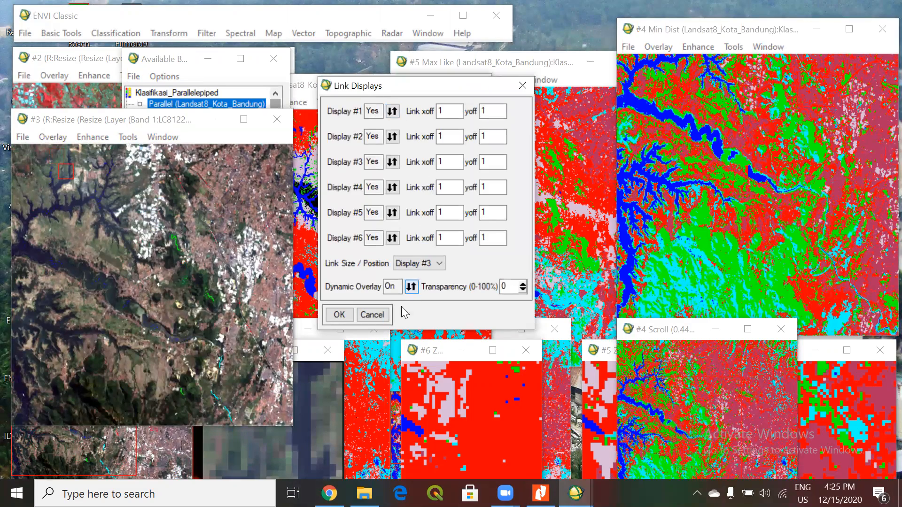
left_click(339, 315)
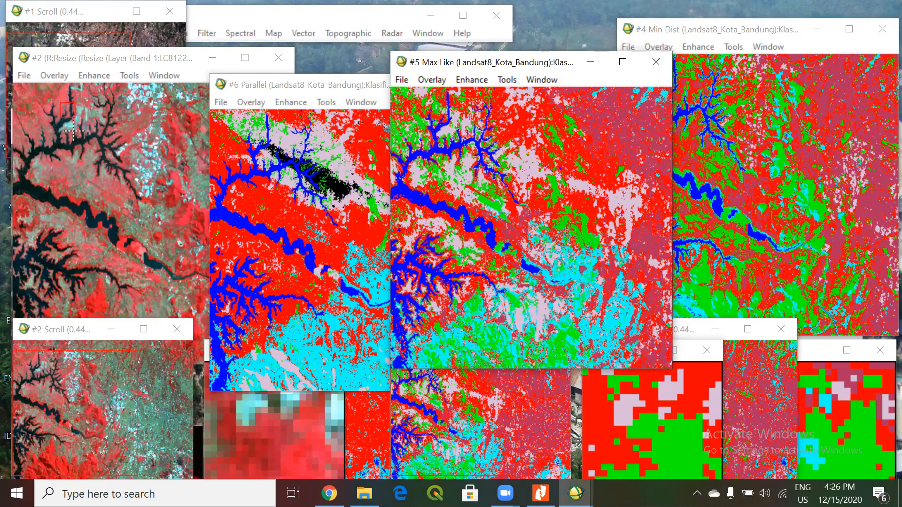
Move through the linked displays and examine how the reservoir, southern hills and urban area are classified in each result.
left_click(69, 113)
left_click_drag(63, 115, 117, 136)
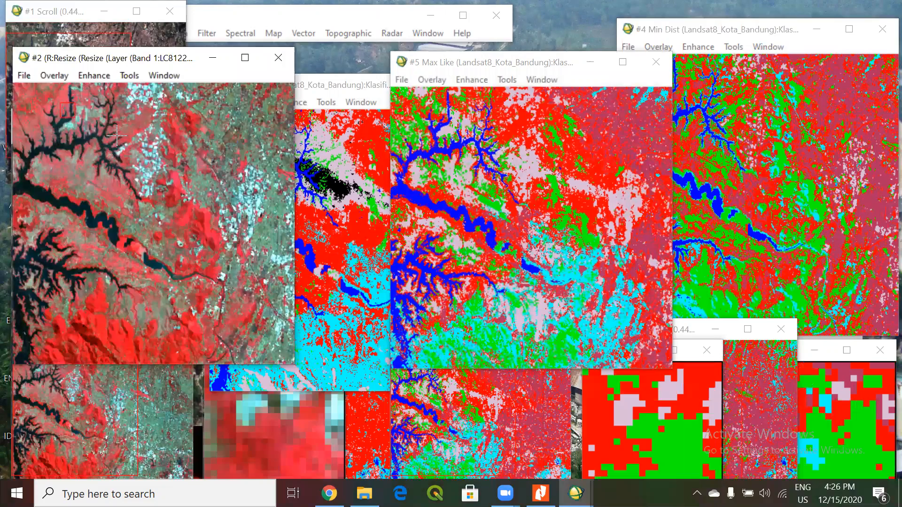
left_click(336, 205)
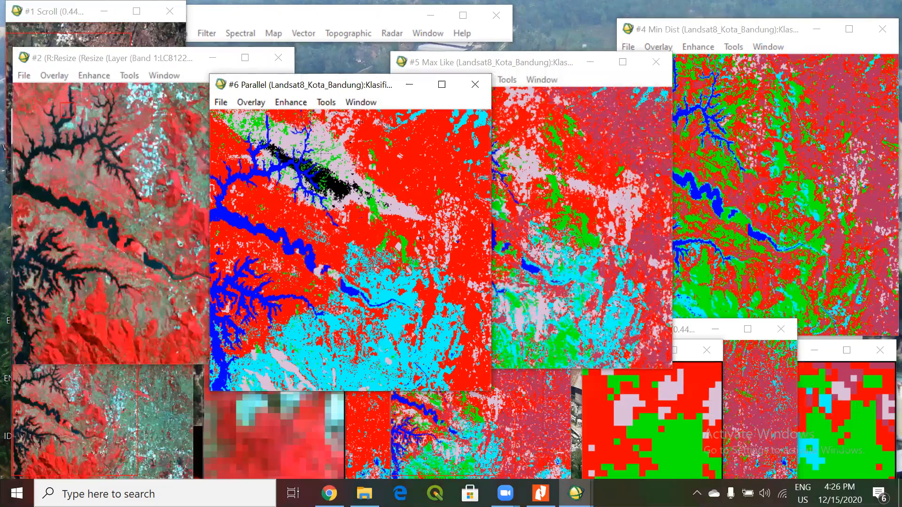
left_click(70, 16)
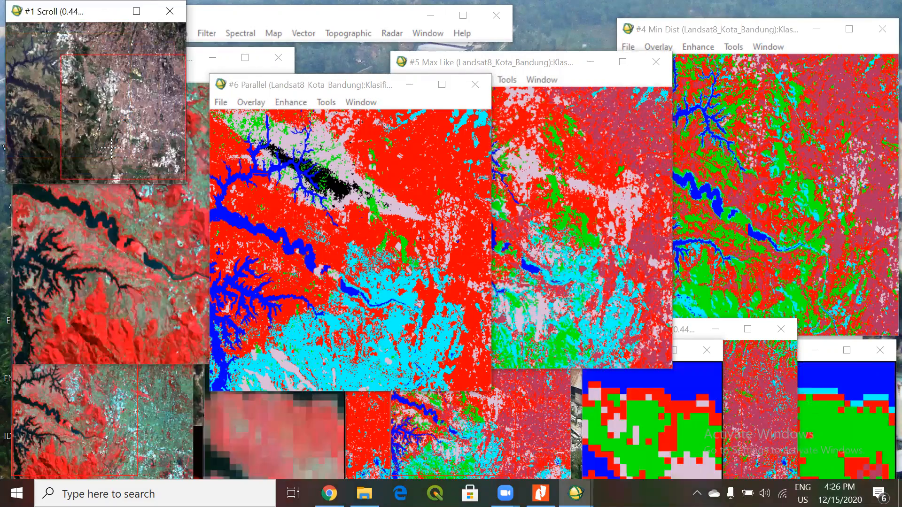
left_click(111, 148)
left_click(71, 141)
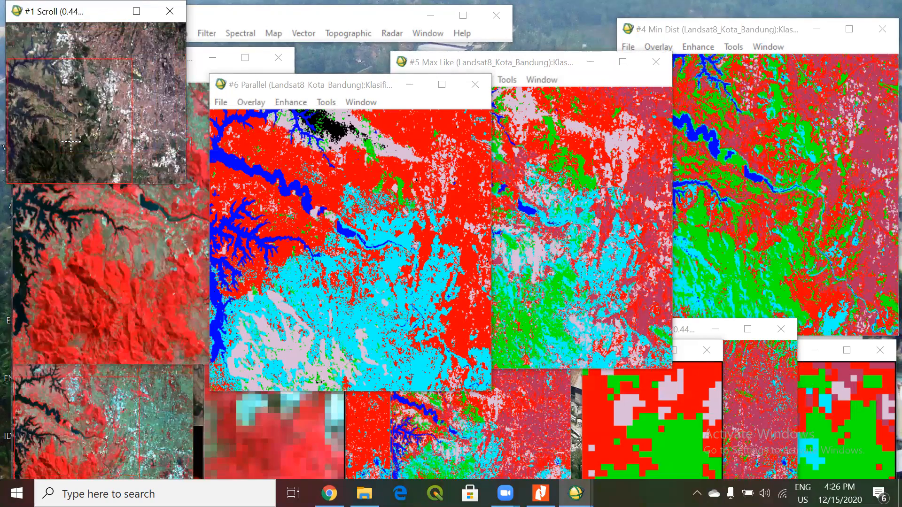
left_click(42, 133)
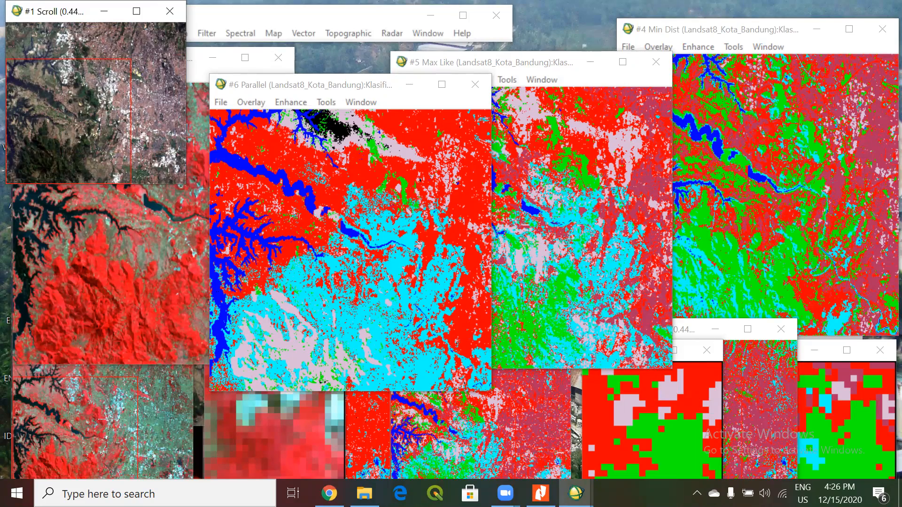
left_click(130, 419)
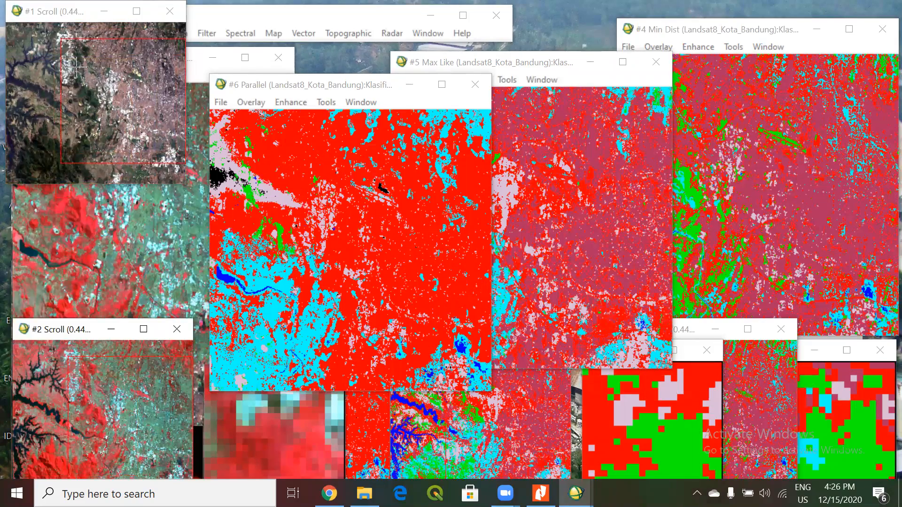
left_click(87, 254)
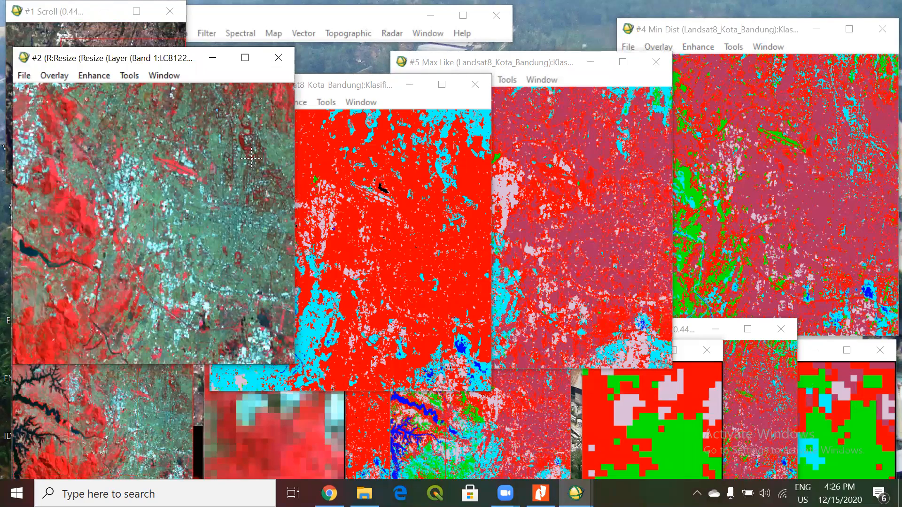
Unlink the displays and relink only Displays #3 to #6, leaving Displays #1 and #2 out, with dynamic overlay on.
left_click(193, 174)
right_click(193, 132)
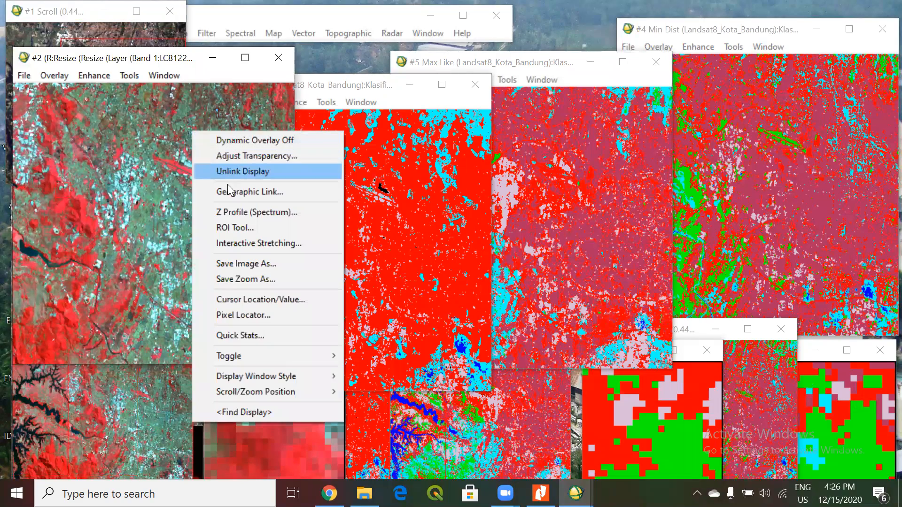
left_click(228, 172)
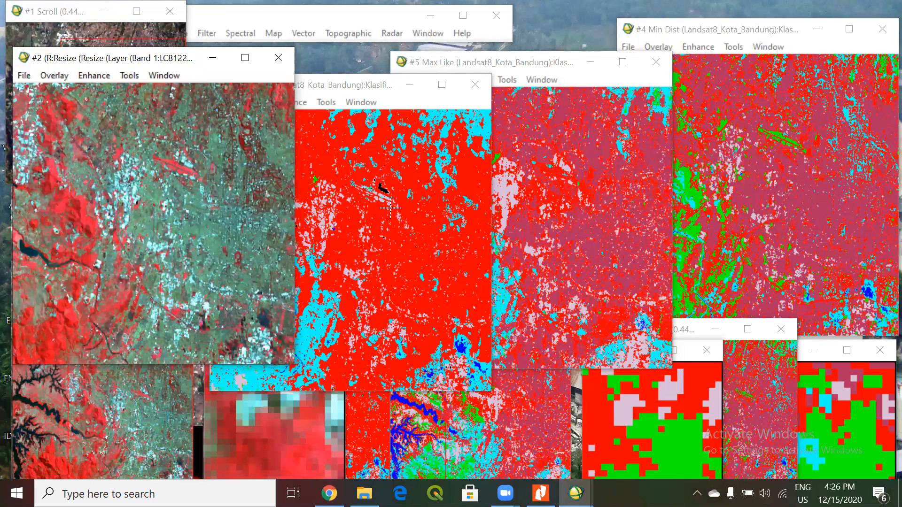
right_click(199, 154)
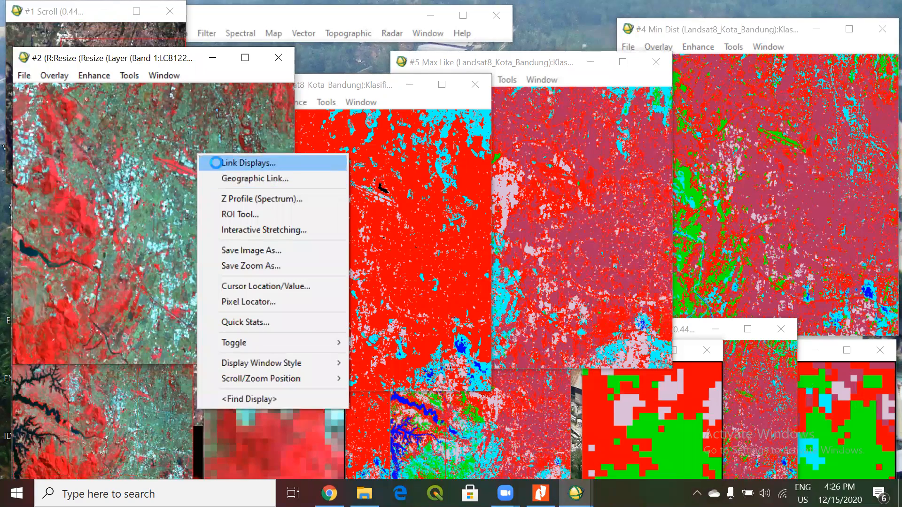
left_click(215, 163)
left_click(392, 111)
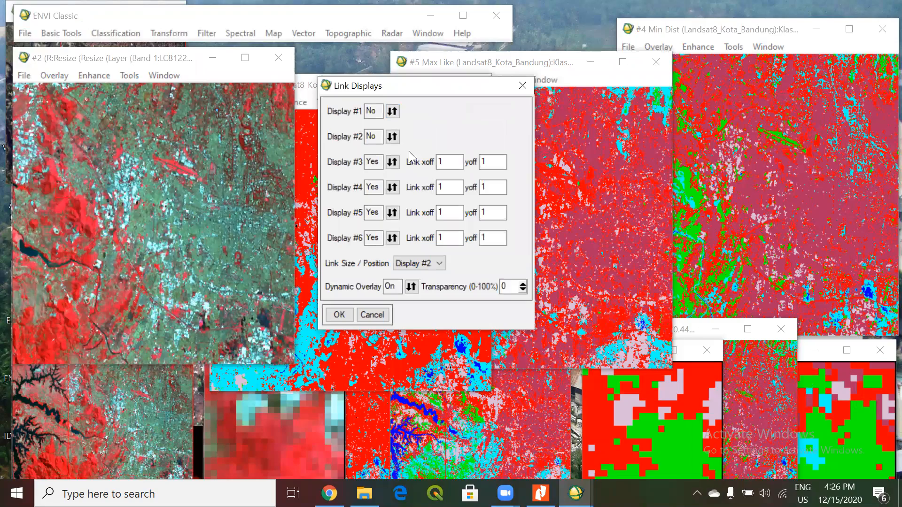
left_click(339, 314)
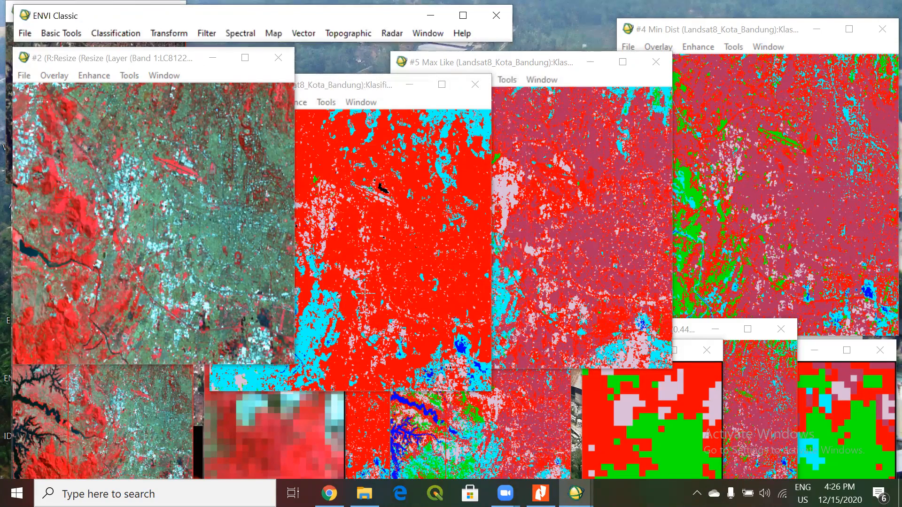
Rearrange the Parallel, Max Like and Min Dist displays side by side so the three classification results are closer together.
left_click(349, 101)
left_click(353, 237)
left_click(621, 199)
left_click_drag(294, 80, 217, 99)
left_click(470, 62)
left_click_drag(470, 62, 409, 81)
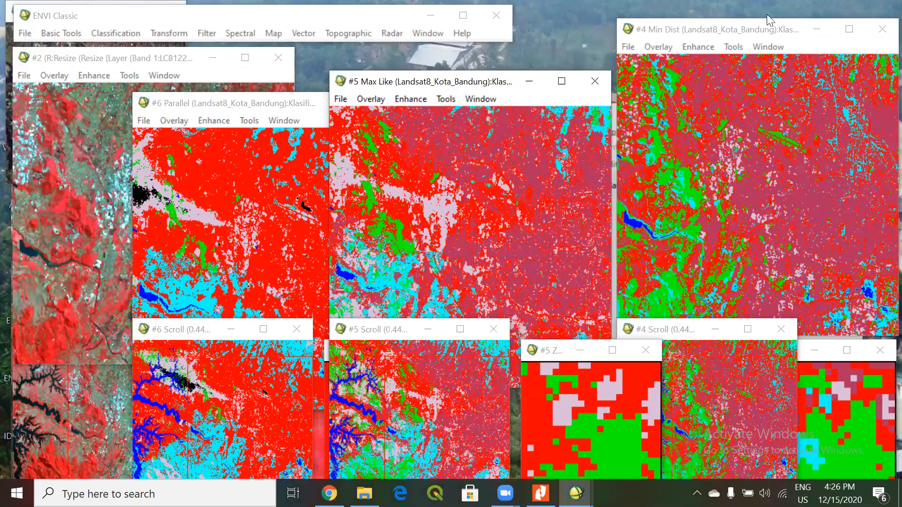
left_click_drag(765, 30, 700, 71)
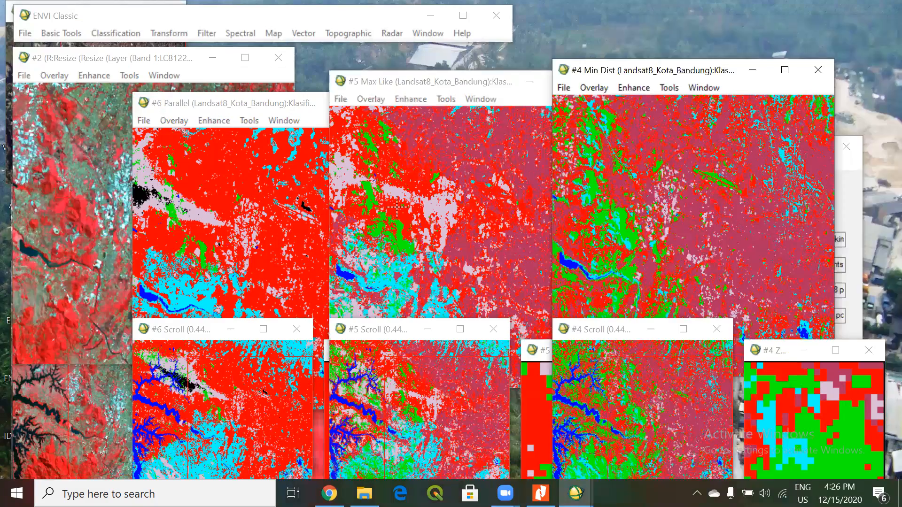
left_click(237, 244)
left_click(412, 242)
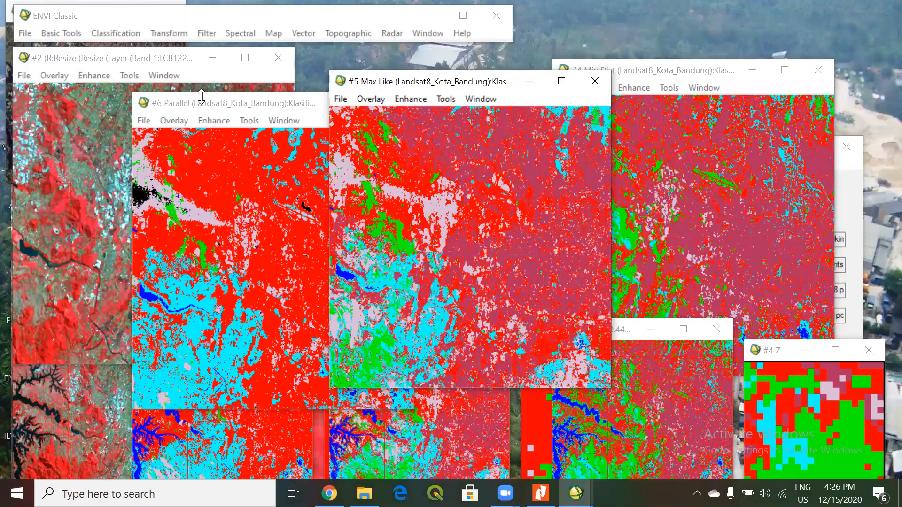
left_click_drag(200, 105, 178, 81)
Flash the natural-colour image over the Parallel, Max Like and Min Dist displays to compare each classification with the actual land cover.
left_click(222, 209)
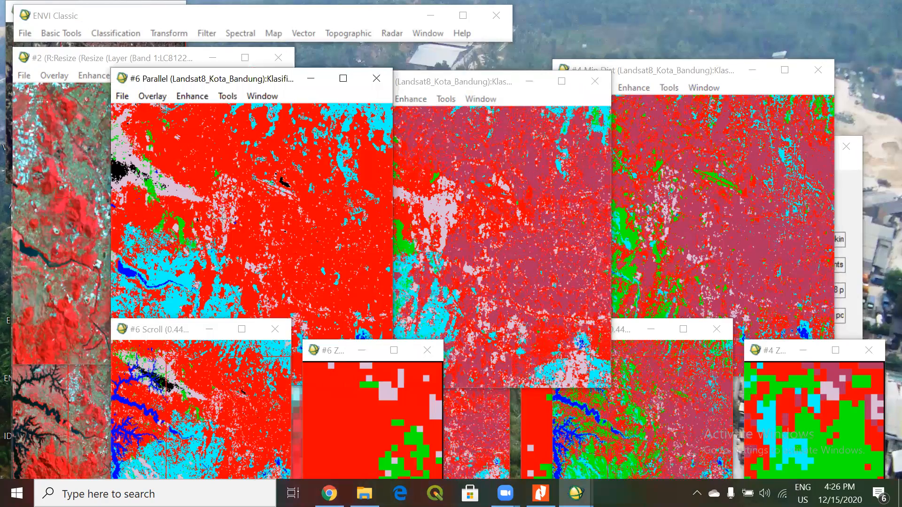
left_click(492, 237)
left_click(493, 236)
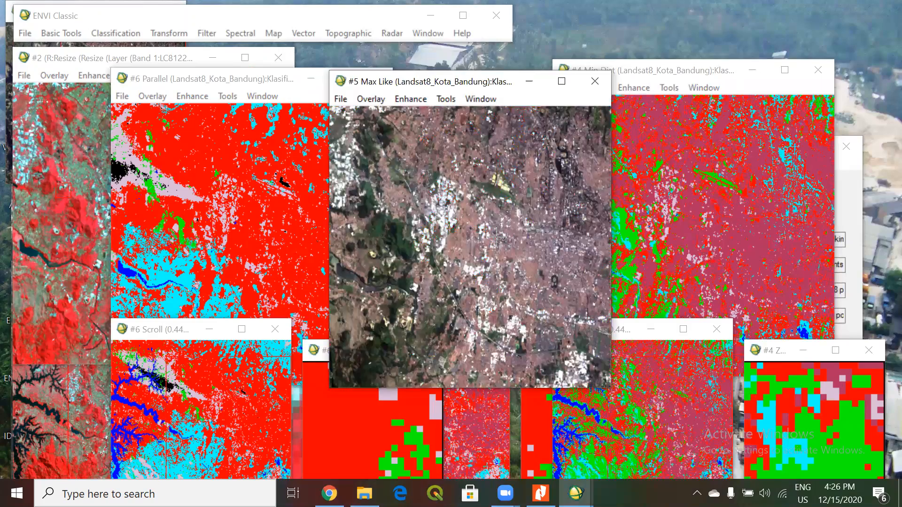
left_click(716, 183)
left_click(683, 257)
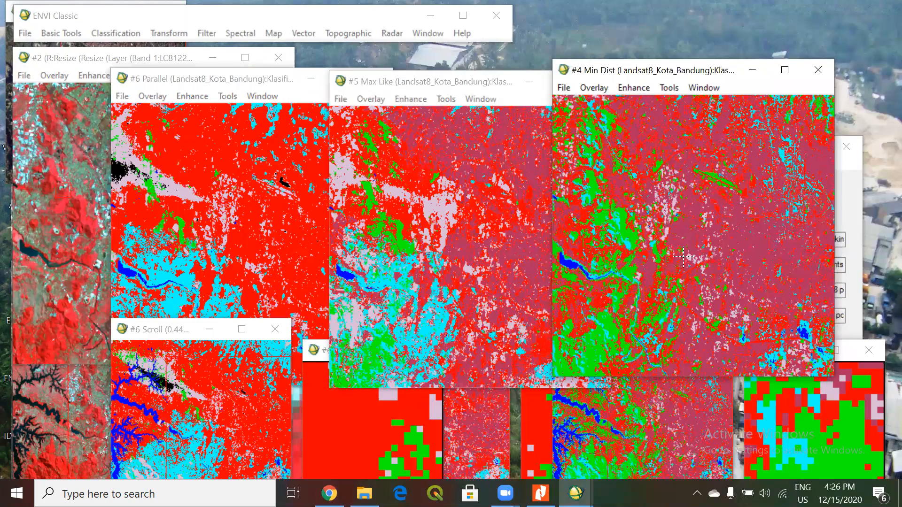
left_click(418, 219)
left_click(266, 238)
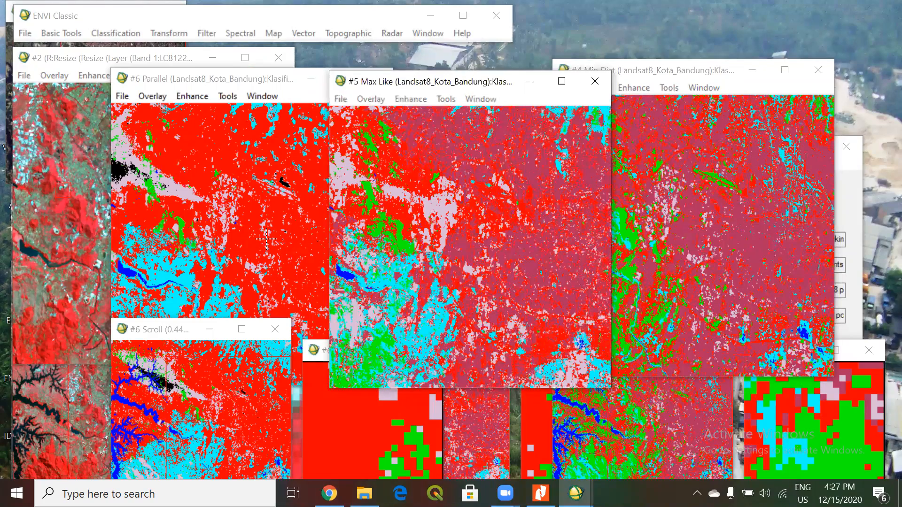
Check the classes around the river in the Parallel and Max Like displays against the overlaid natural-colour image.
left_click(160, 296)
left_click(142, 278)
left_click(142, 279)
left_click(372, 279)
left_click(371, 279)
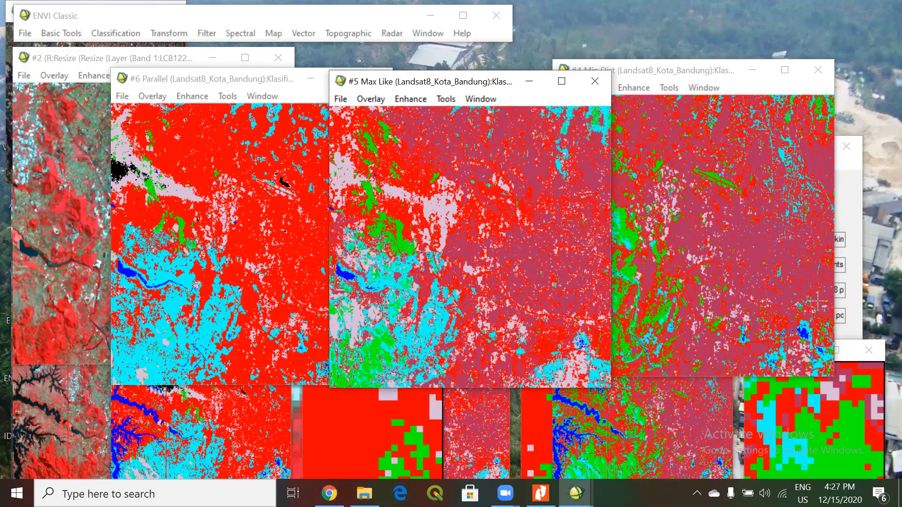
Compare the urban area's classes in the Min Dist, Max Like and Parallel displays with the overlaid natural-colour image.
left_click(767, 273)
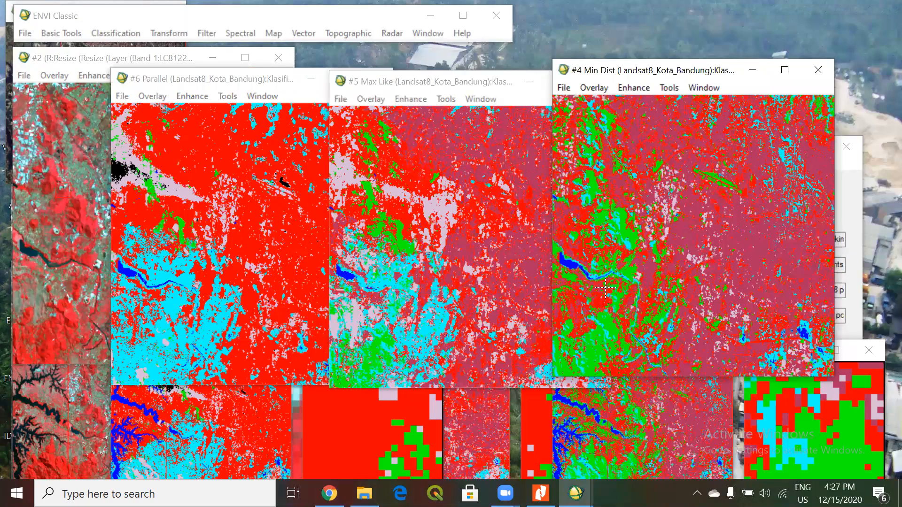
left_click(771, 265)
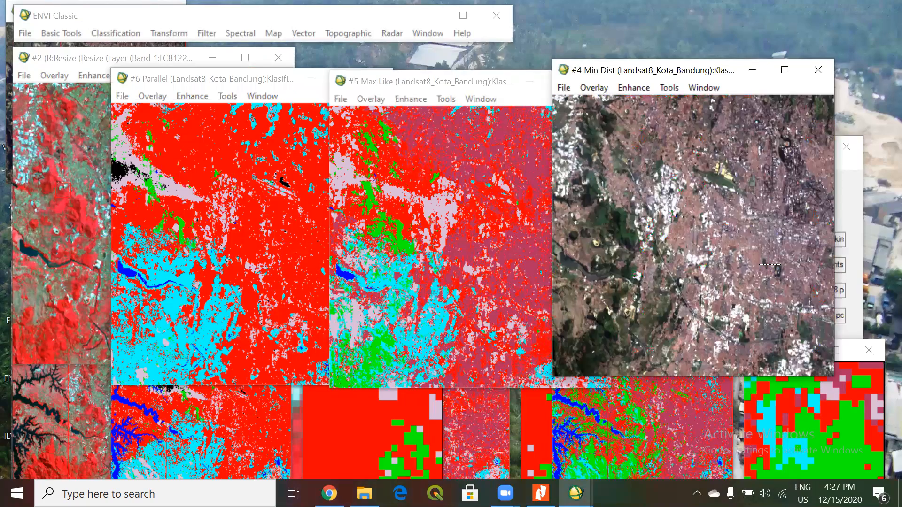
left_click(773, 261)
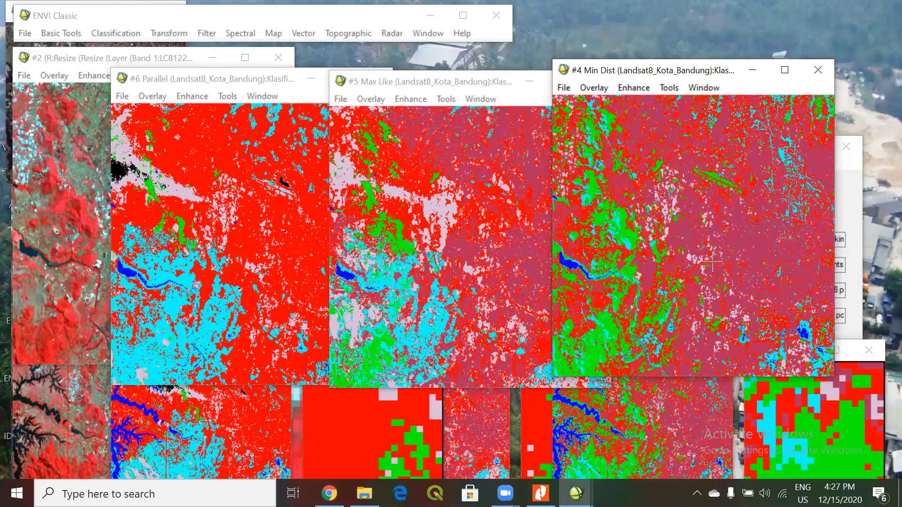
left_click(507, 279)
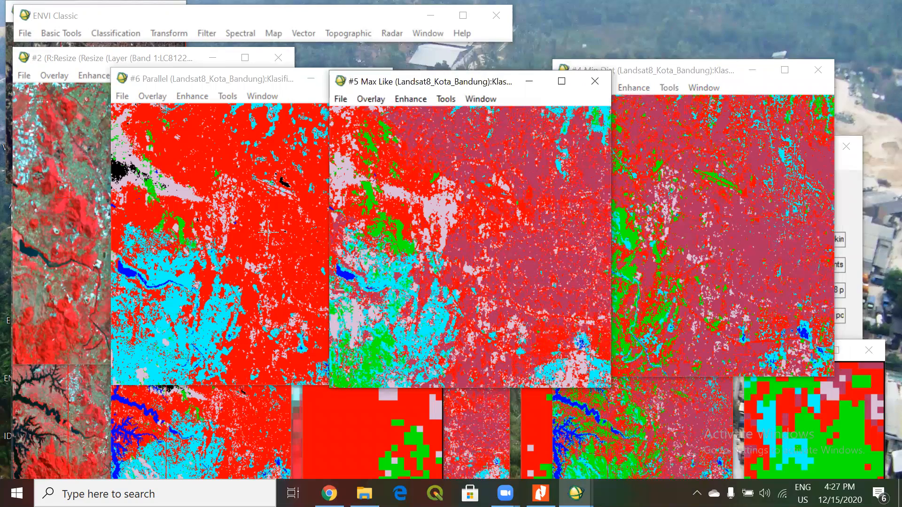
left_click(287, 282)
left_click(287, 282)
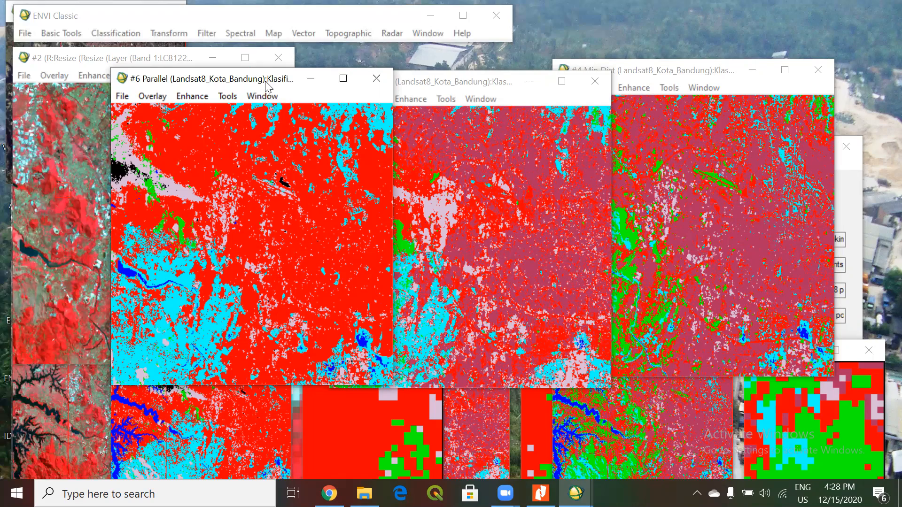
Reposition the Parallel and Max Like displays beside the Min Dist display and bring the Parallel result to the front.
left_click_drag(267, 87, 251, 122)
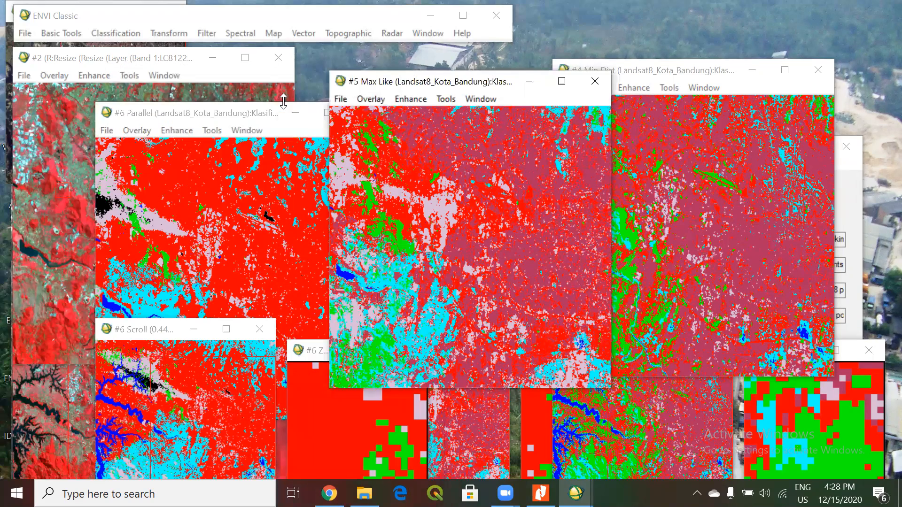
left_click_drag(400, 82, 352, 77)
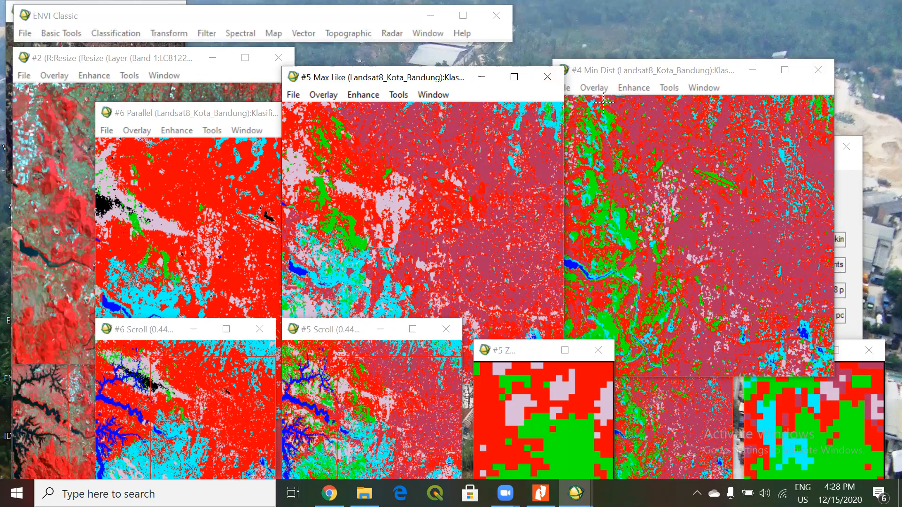
key("alt+Tab")
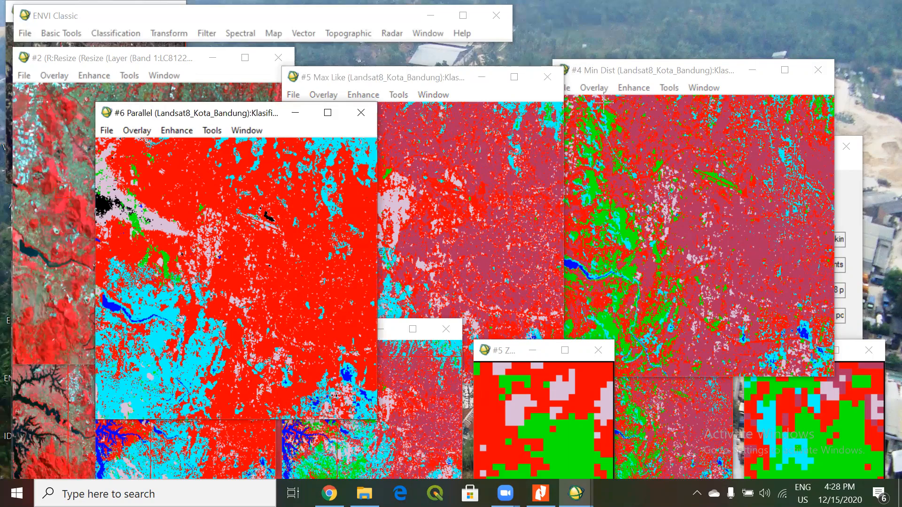